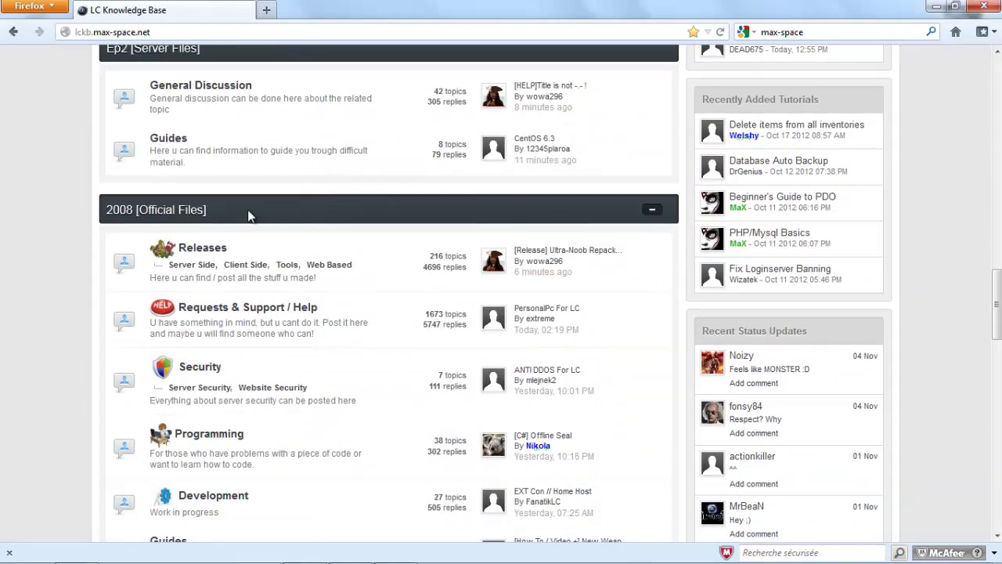
Step: Look through the forum index's sections from 2008 [Official Files] down to Episode 2 [Emulator]
scroll(228, 210, "down", 10)
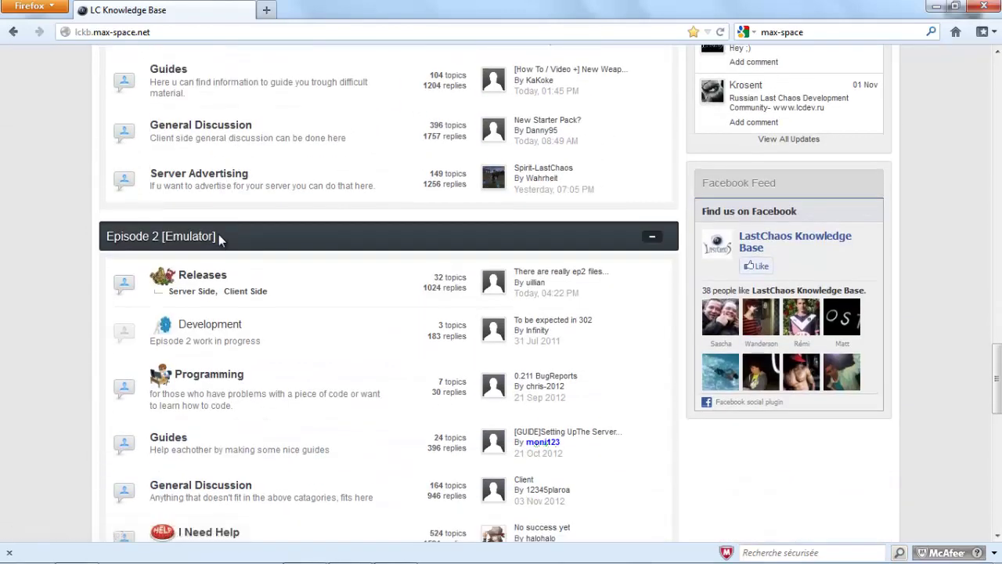
left_click_drag(218, 234, 108, 236)
left_click(246, 244)
scroll(245, 240, "up", 1)
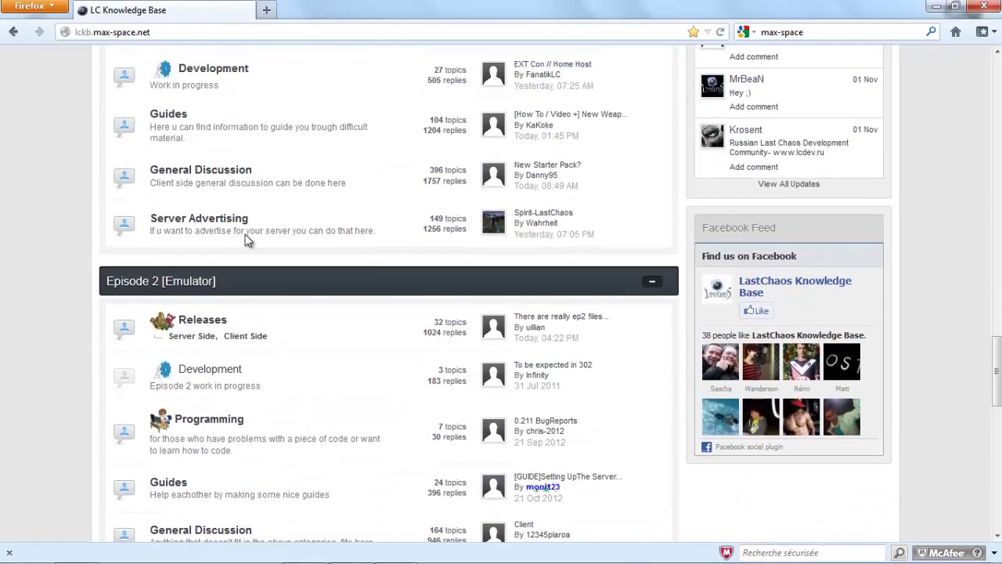
scroll(246, 240, "up", 15)
scroll(258, 236, "down", 7)
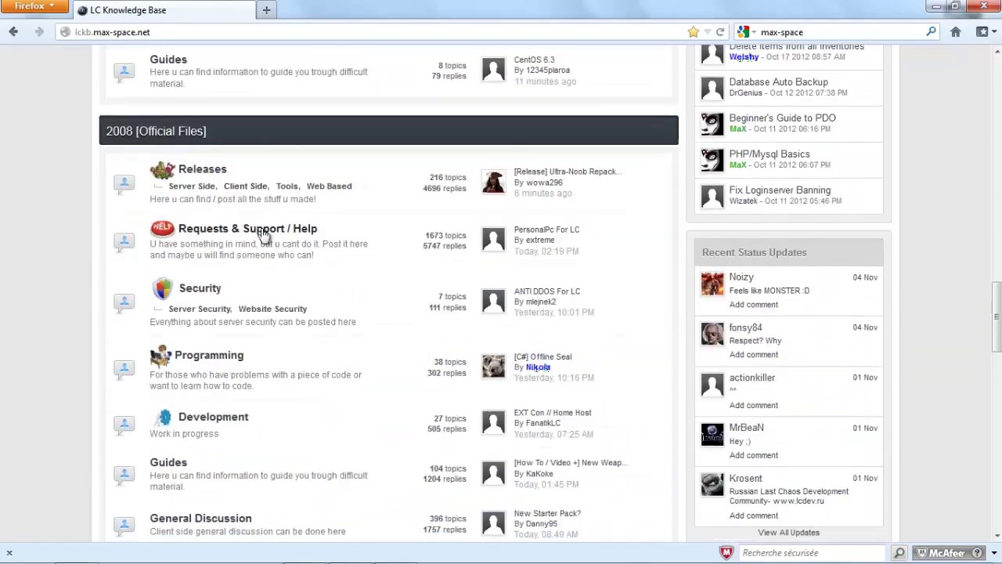
scroll(263, 235, "down", 8)
left_click_drag(100, 249, 221, 255)
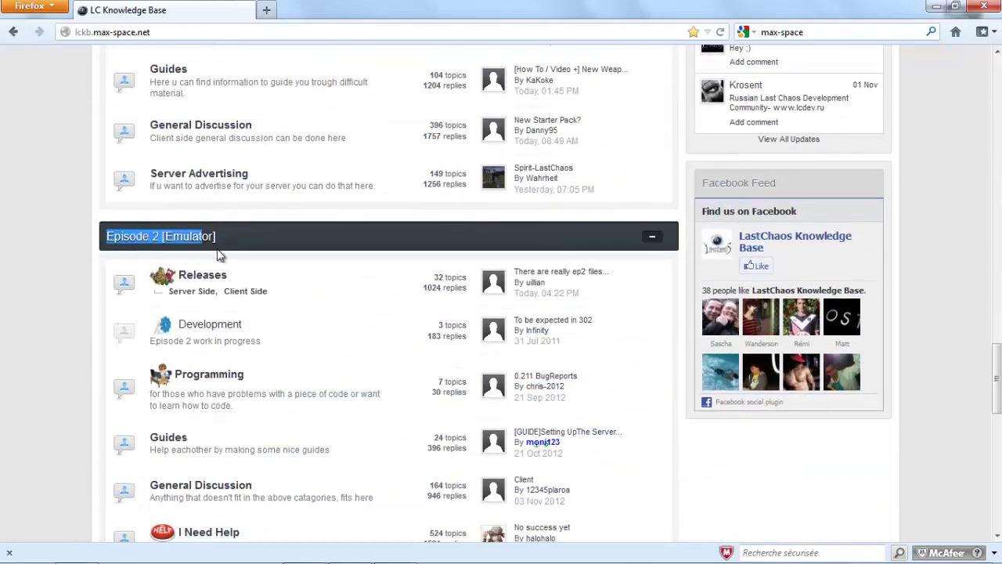
left_click(219, 255)
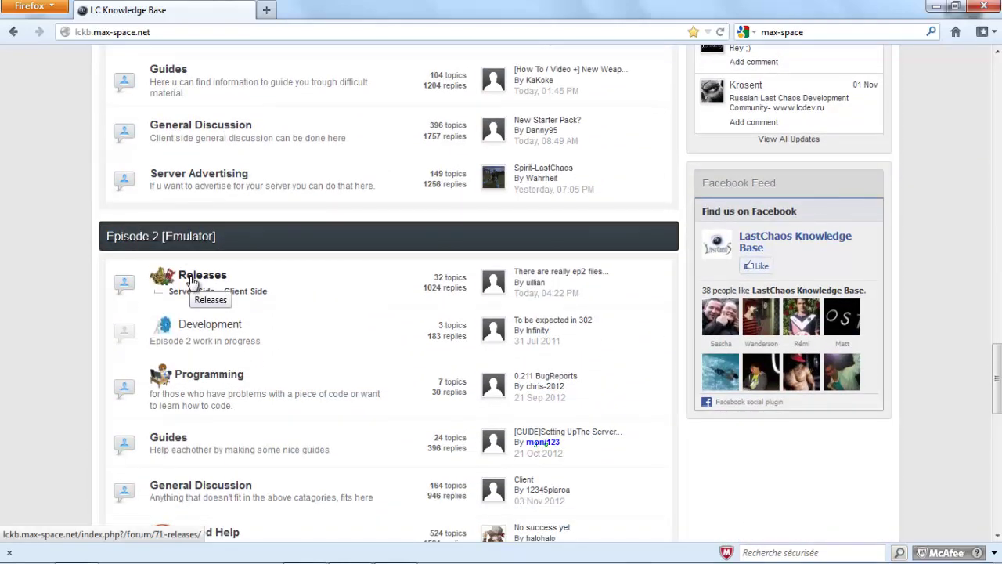
Step: Open the Releases forum of the Episode 2 [Emulator] section in a new tab and switch to it
middle_click(191, 280)
left_click(263, 11)
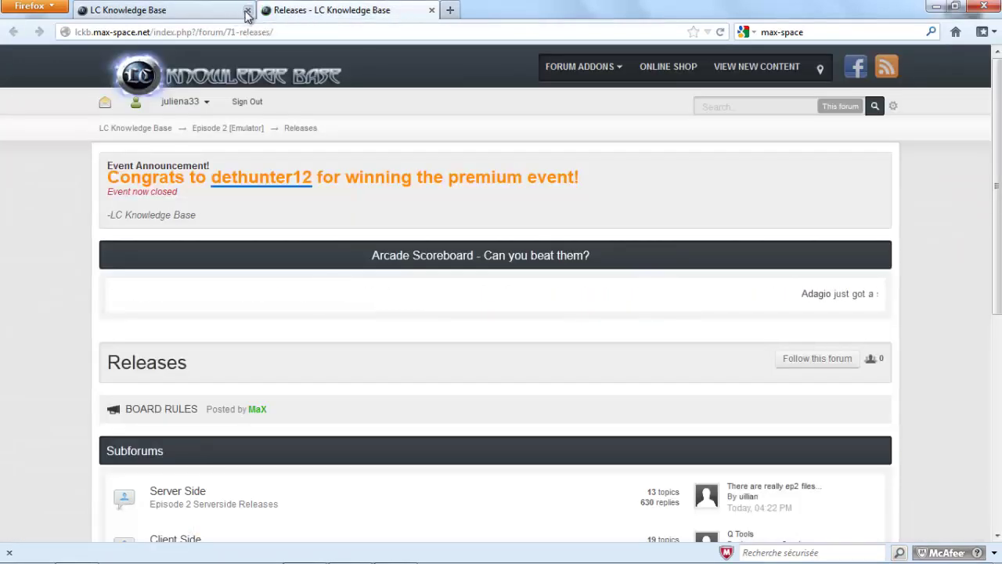
left_click(94, 8)
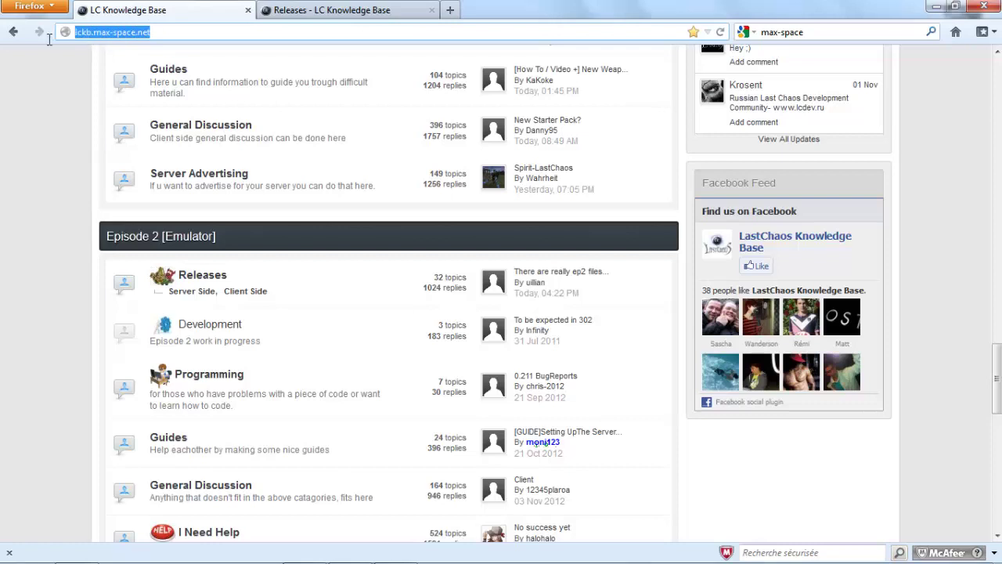
left_click(271, 10)
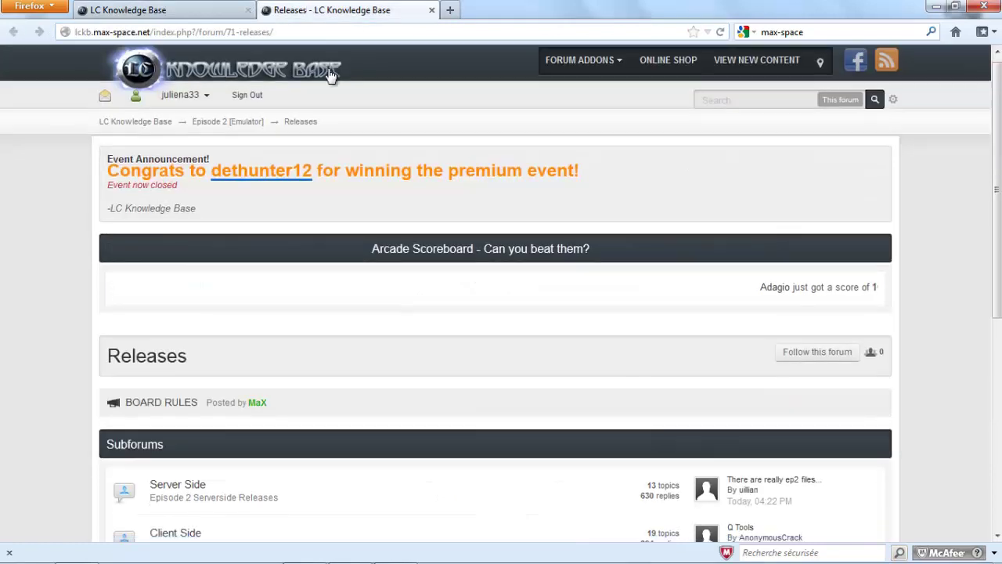
Step: Open the Server Side subforum in a new tab and switch to it
scroll(330, 74, "down", 5)
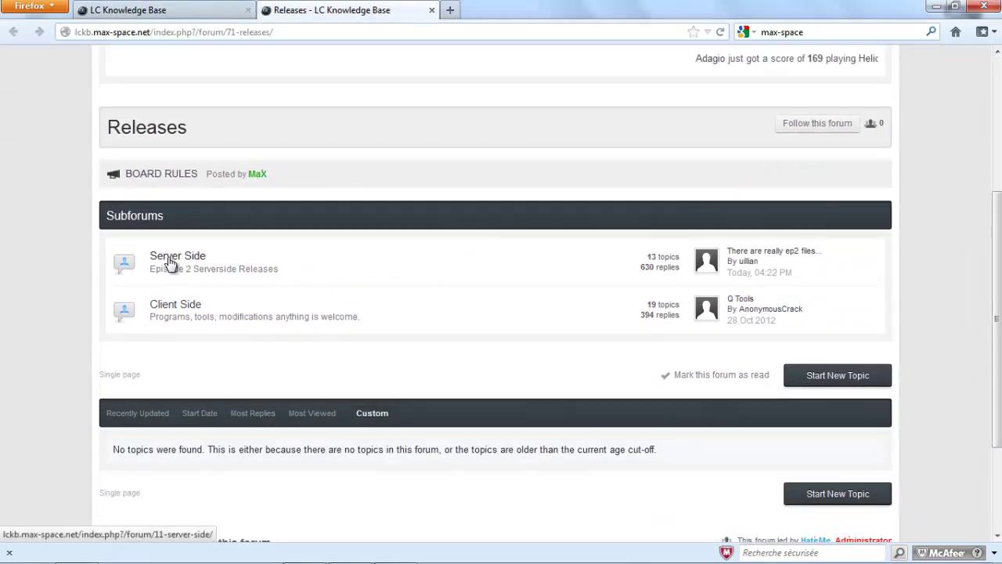
middle_click(170, 258)
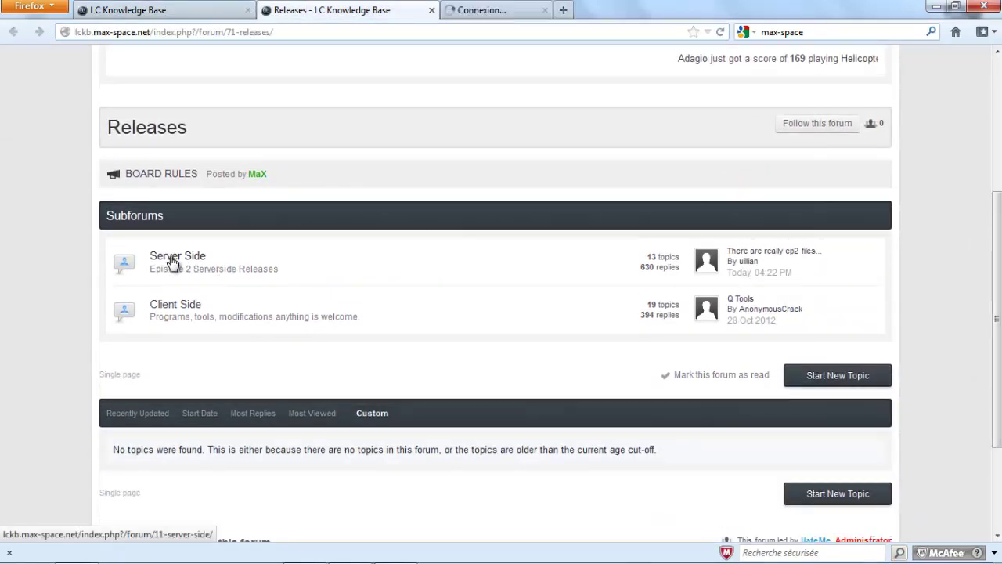
left_click(462, 10)
Step: Open the v0.311 LastChaos Emulator topic in a new tab and close the Server Side topic list
scroll(350, 210, "down", 5)
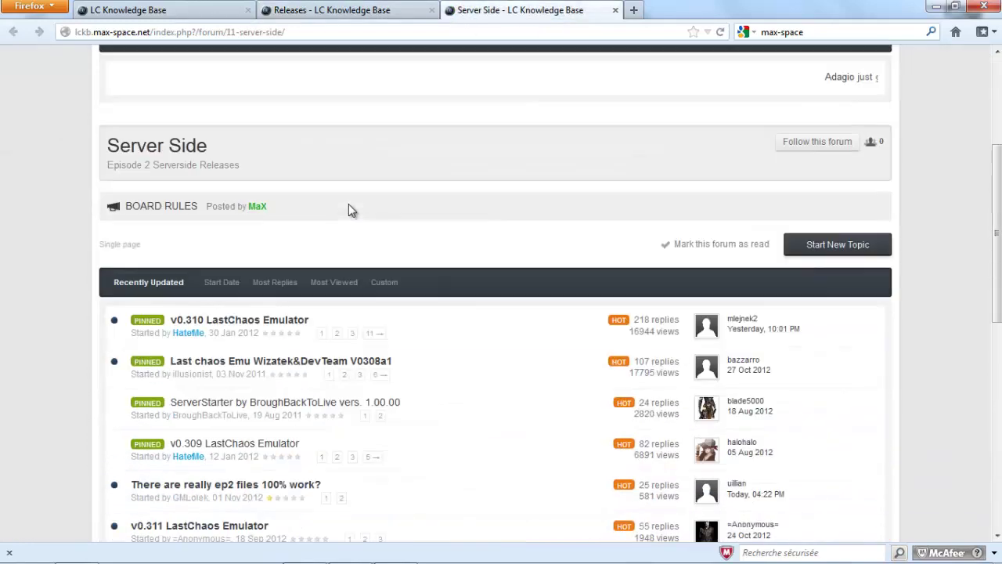
scroll(350, 209, "down", 4)
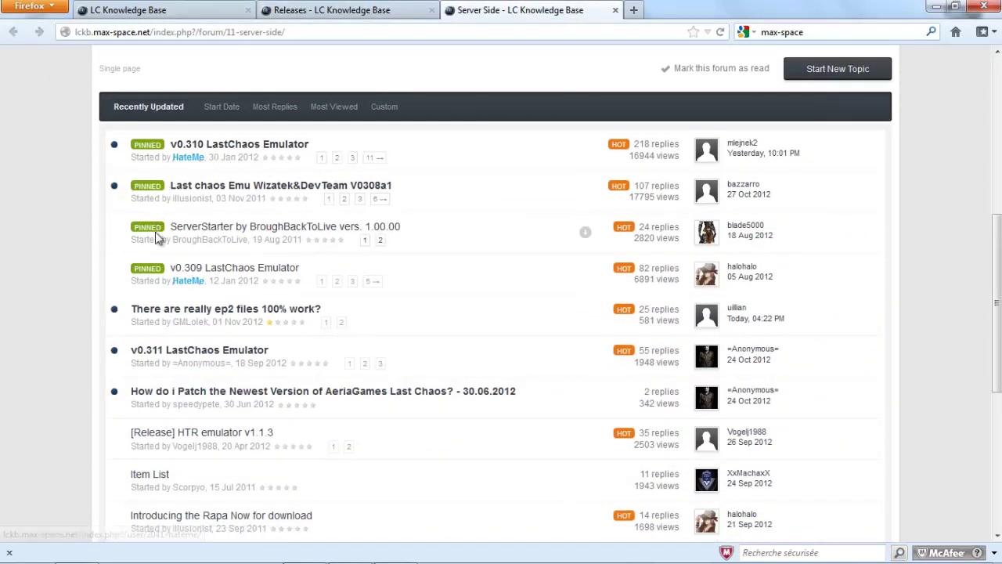
scroll(163, 284, "down", 2)
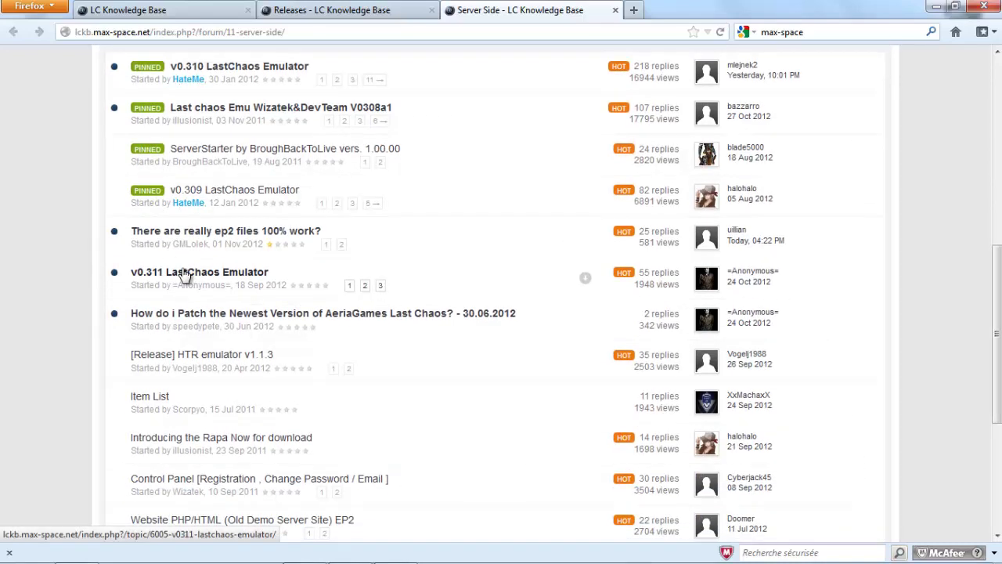
middle_click(181, 271)
left_click(615, 9)
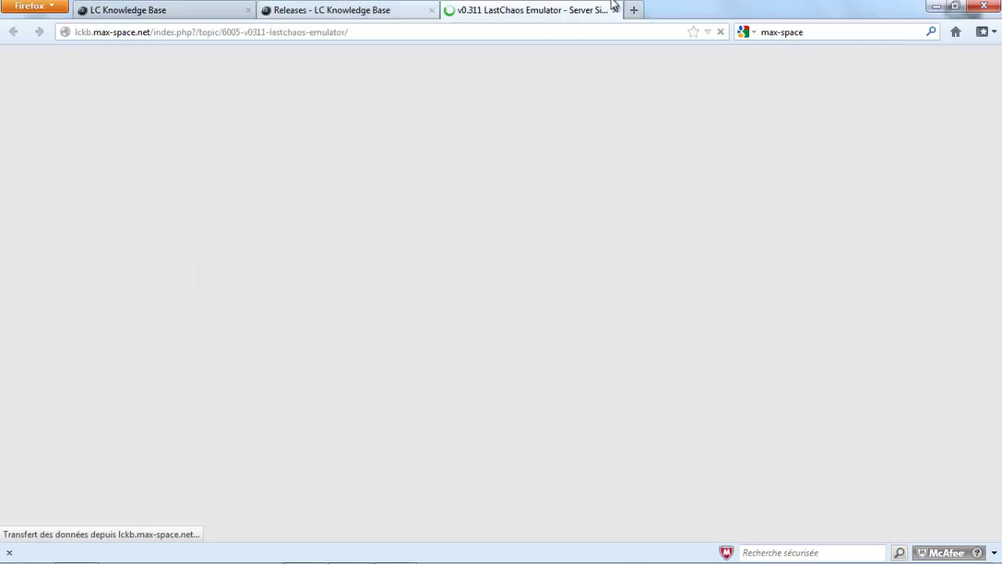
Step: View the MediaFire download page linked in the topic's first post, then close it
scroll(416, 264, "down", 2)
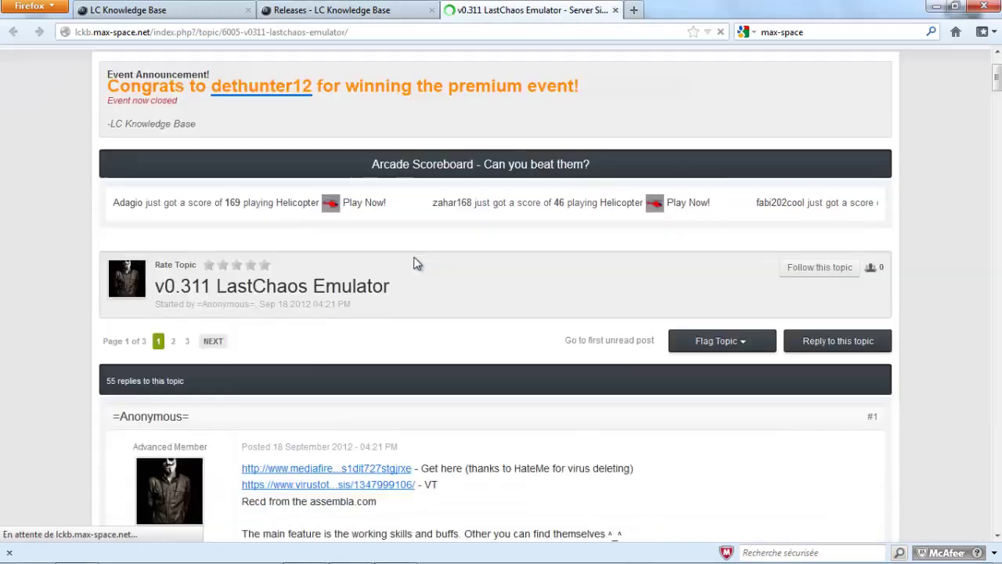
scroll(416, 263, "down", 5)
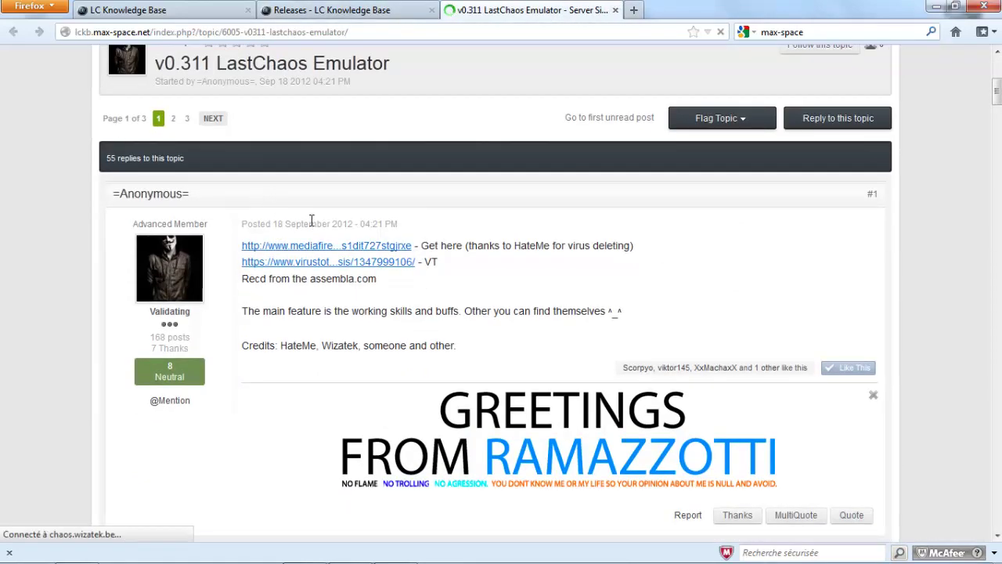
left_click(312, 251)
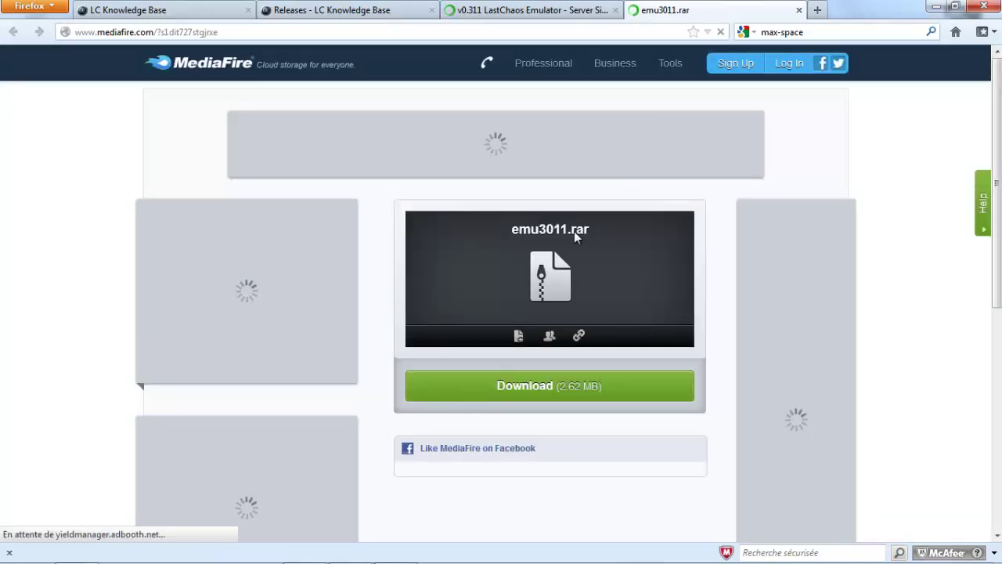
left_click(799, 11)
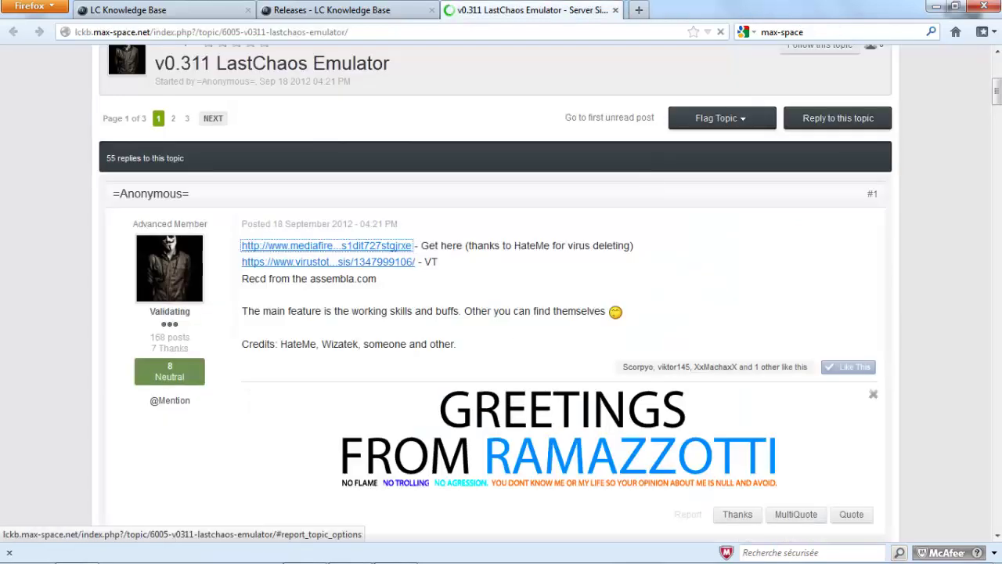
Step: Switch to Windows Explorer and open the LC SERVER folder inside the personal user folder
key("super")
left_click(238, 229)
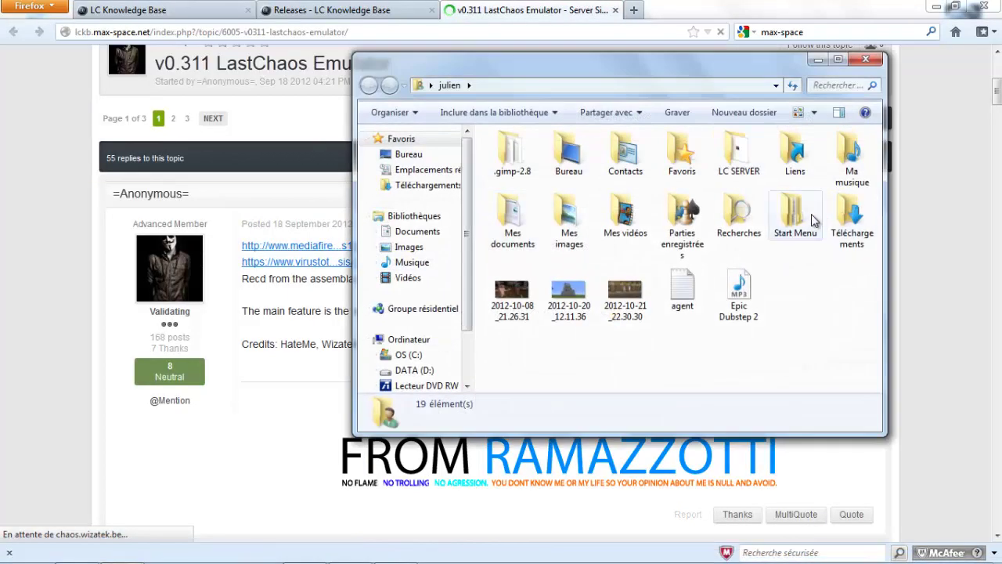
double_click(738, 153)
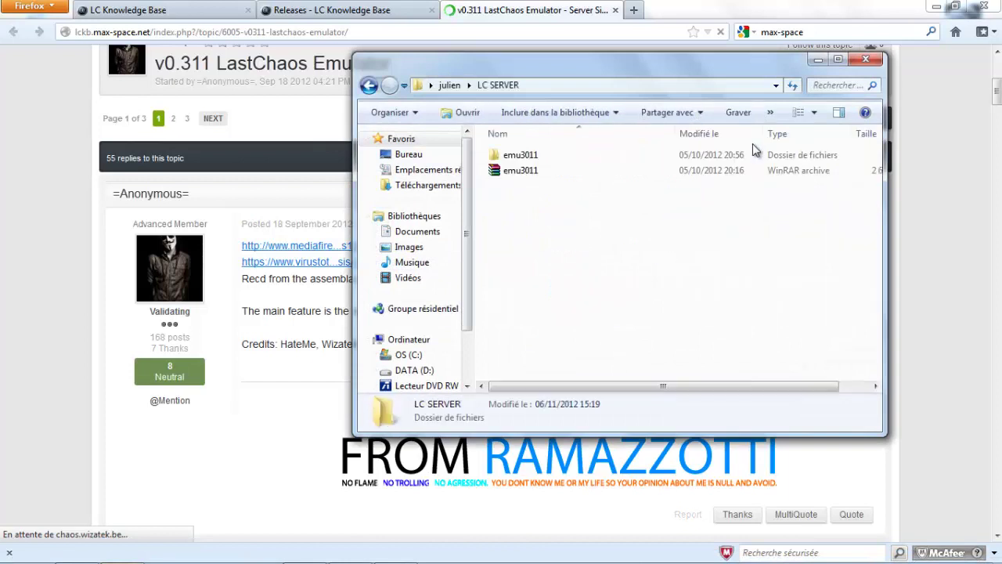
Step: Inspect the contents of the emu3011 archive in WinRAR and close the archive window
left_click(523, 172)
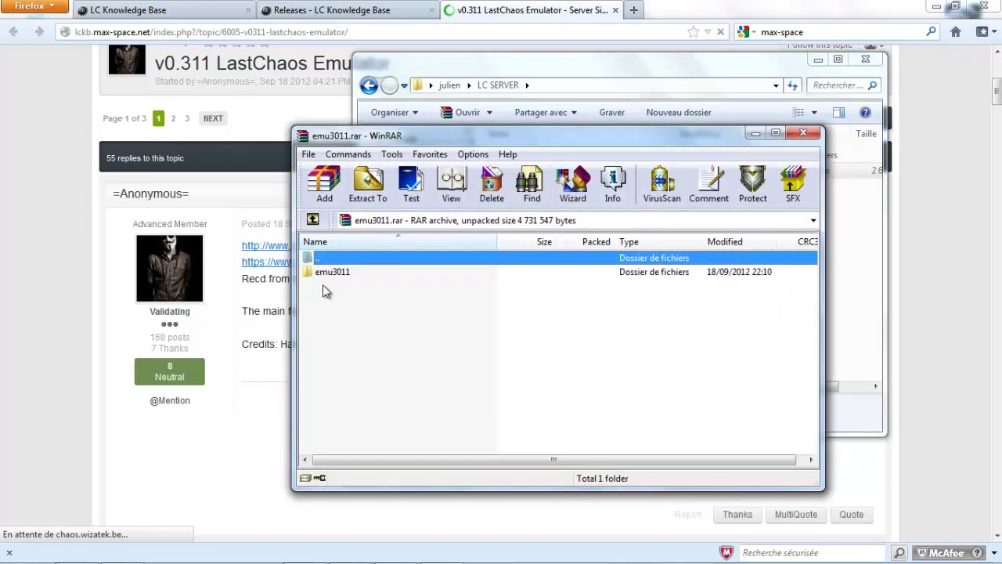
left_click(332, 273)
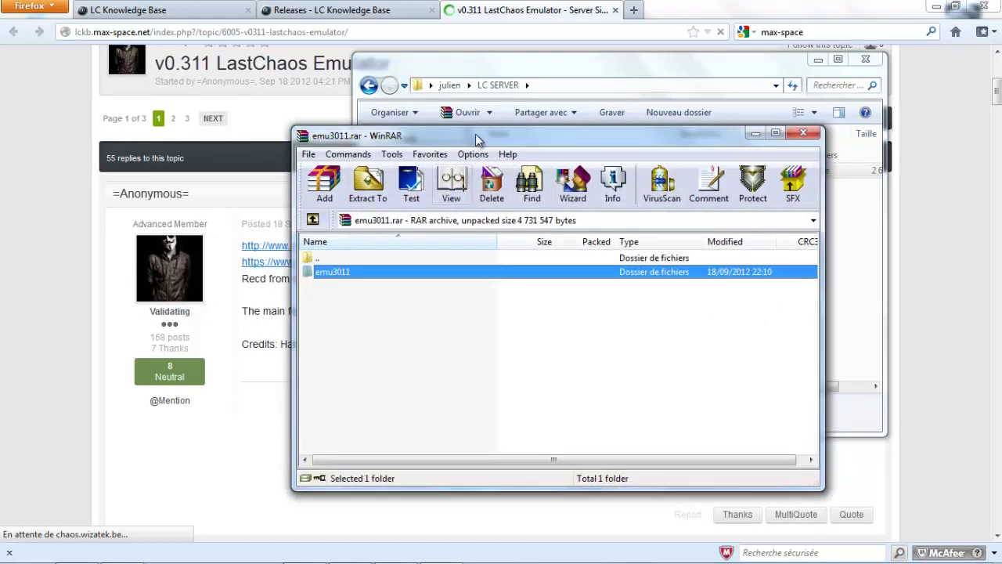
left_click_drag(475, 134, 581, 251)
left_click(519, 155)
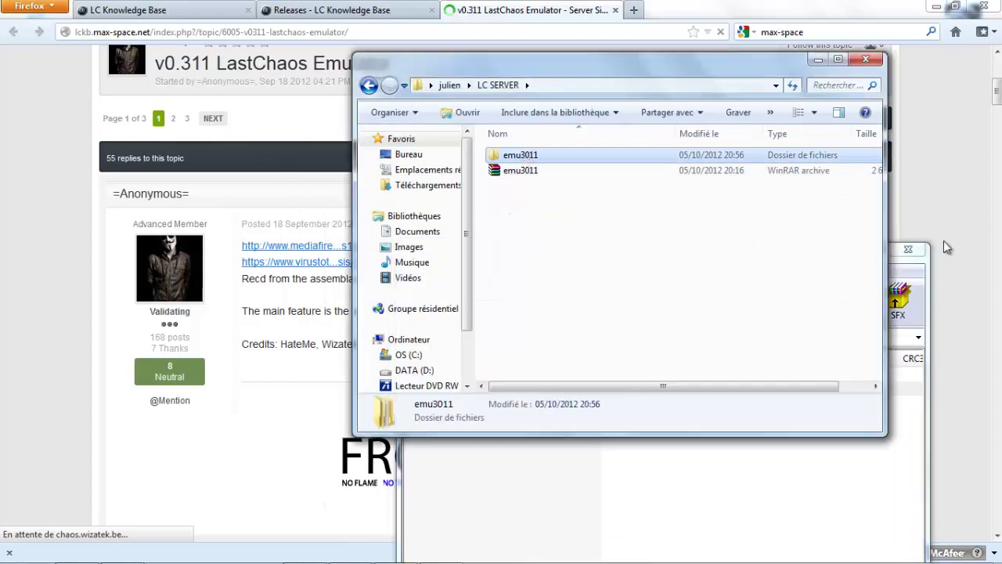
left_click(908, 249)
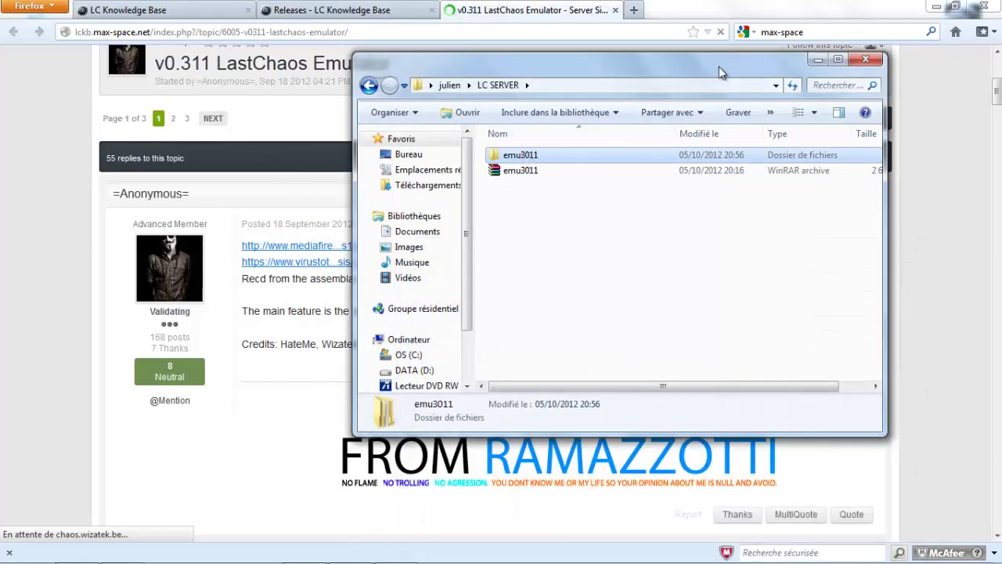
Step: View the subfolders of the extracted emu3011 folder, then minimize the Explorer window
left_click_drag(720, 60, 530, 94)
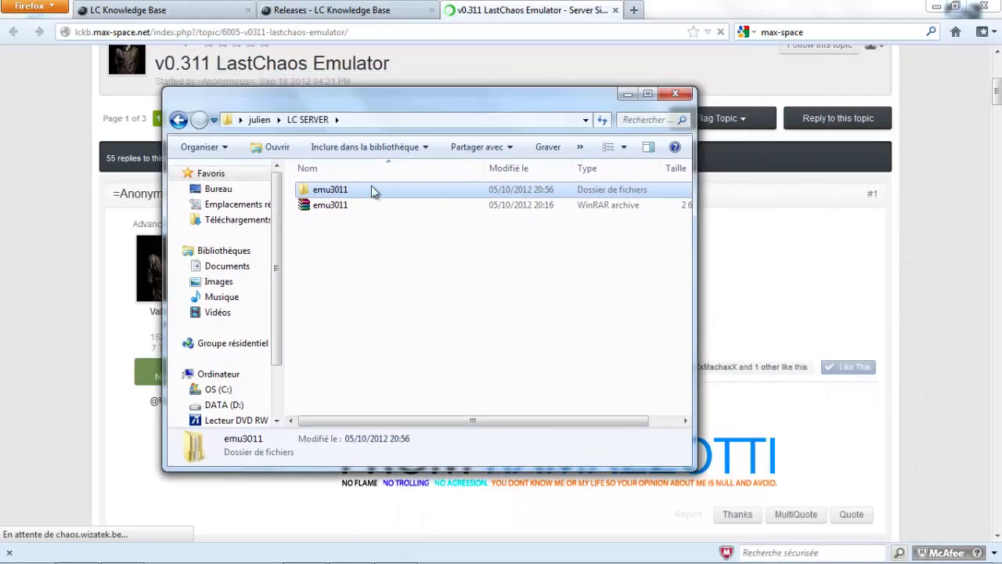
double_click(372, 192)
left_click_drag(369, 268, 298, 176)
left_click(452, 279)
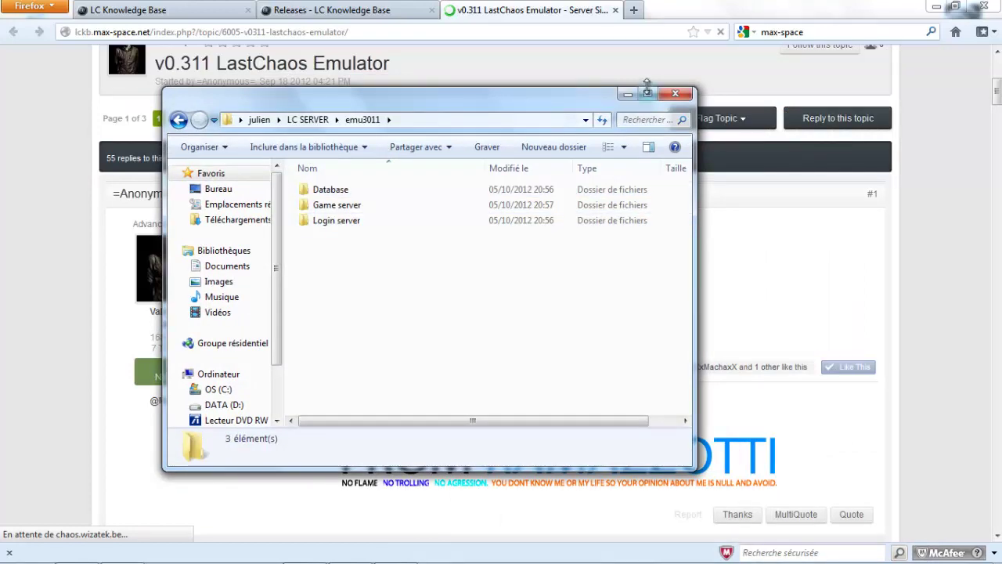
left_click(628, 94)
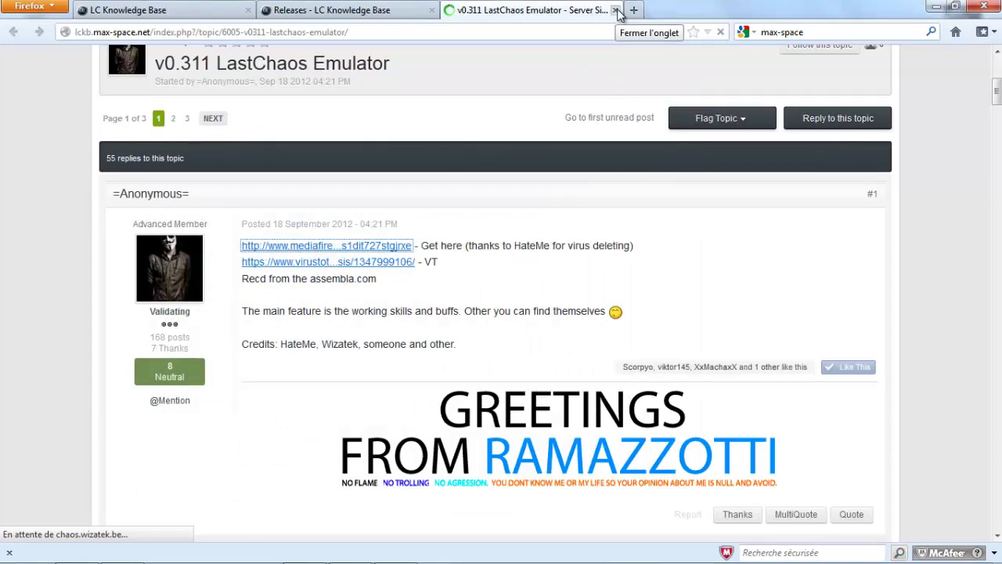
Step: Read through the emulator topic's replies down to post #9, checking the download links and the game client information
scroll(572, 206, "down", 15)
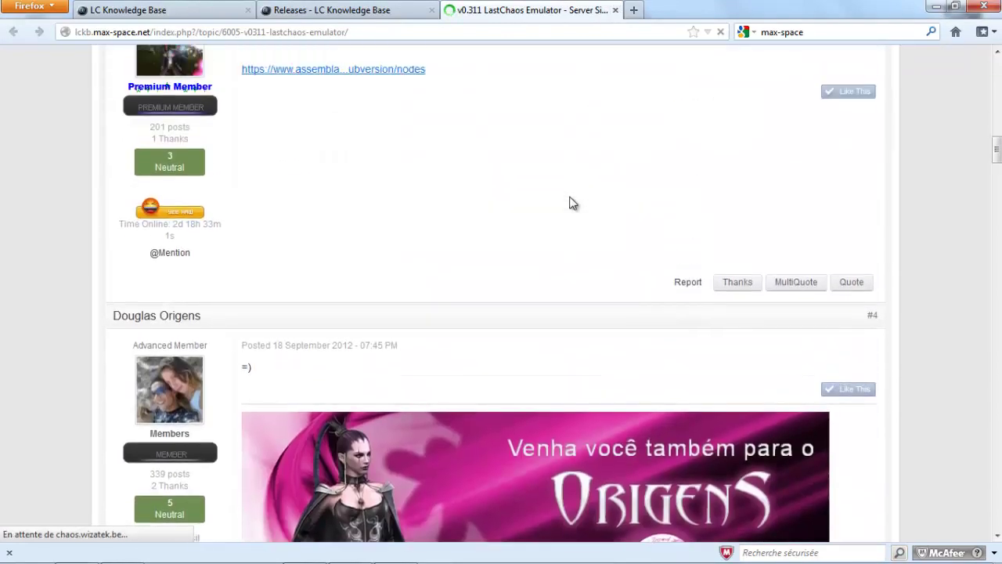
scroll(573, 203, "up", 5)
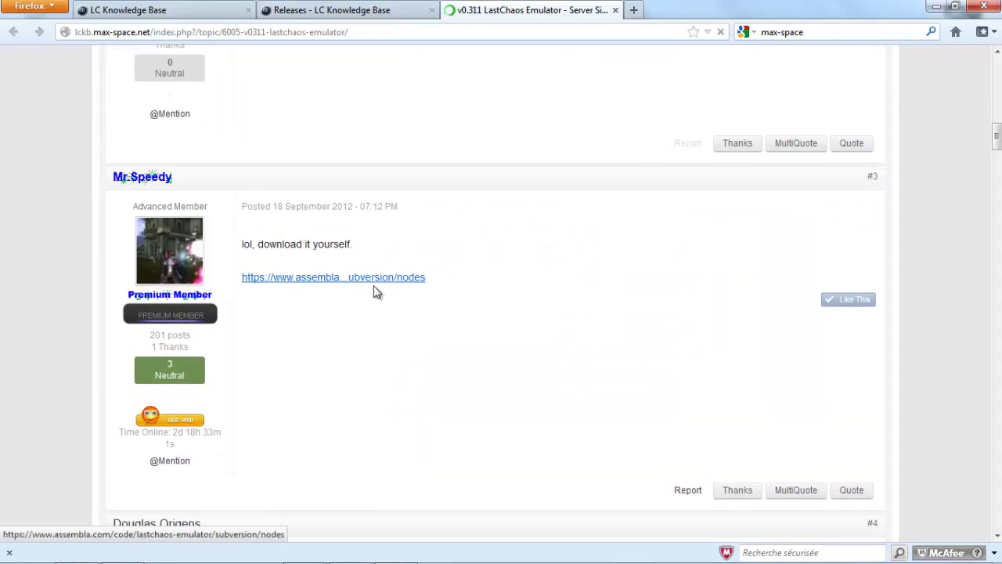
scroll(496, 264, "down", 9)
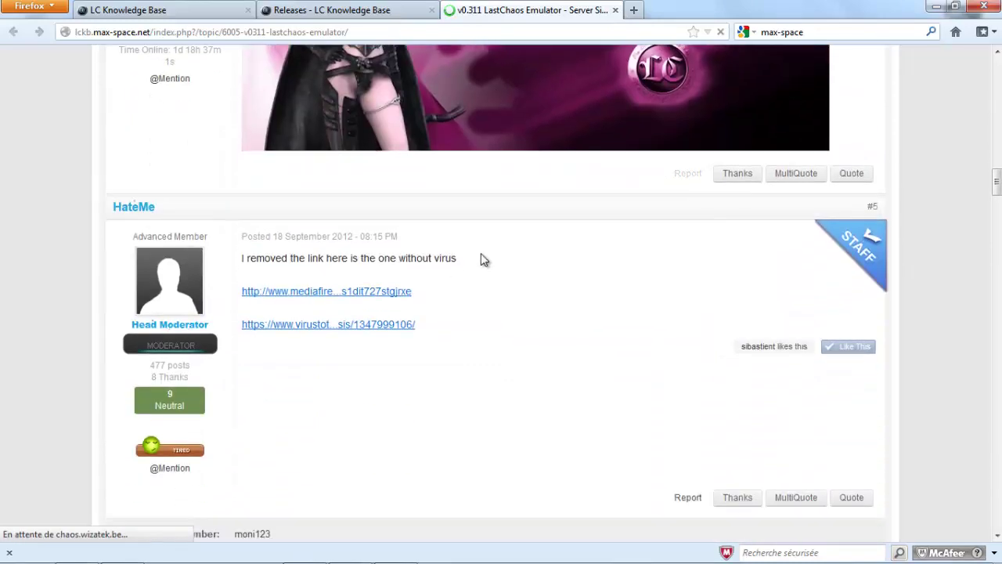
scroll(481, 253, "down", 9)
scroll(479, 260, "down", 12)
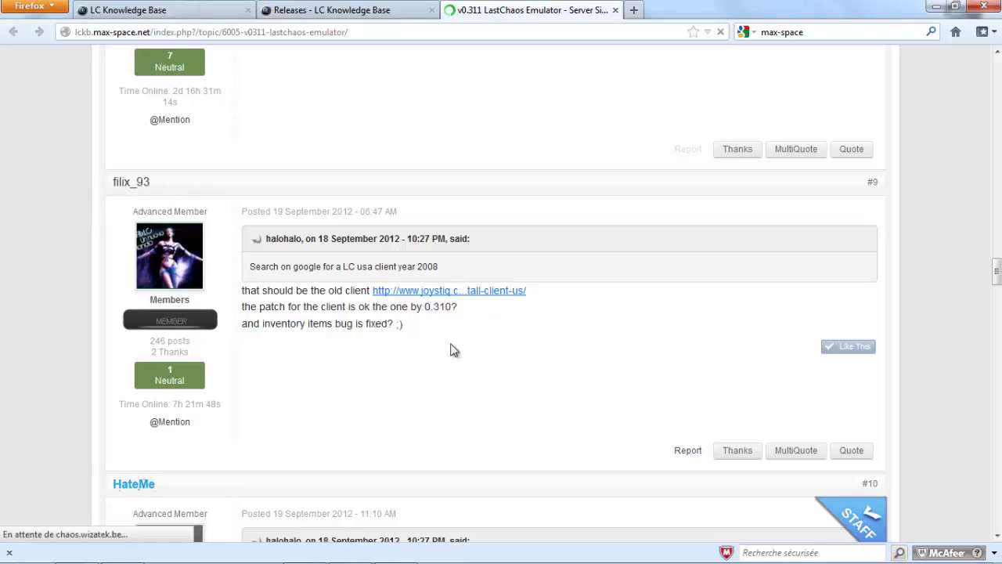
left_click_drag(434, 339, 386, 311)
left_click(427, 325)
left_click(417, 331)
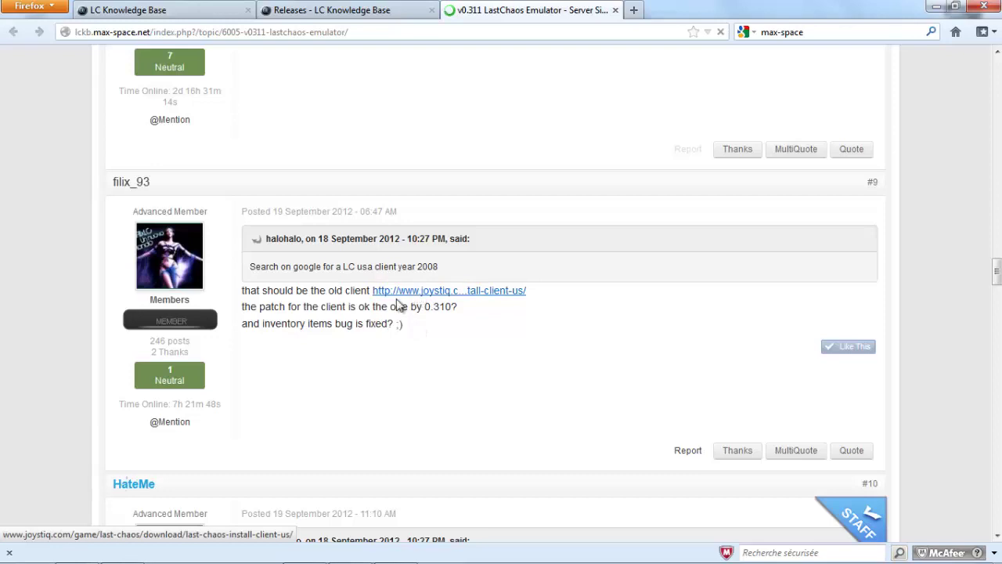
Step: Open the Joystiq old client link from post #9 and switch to its download page
mouse_move(201, 540)
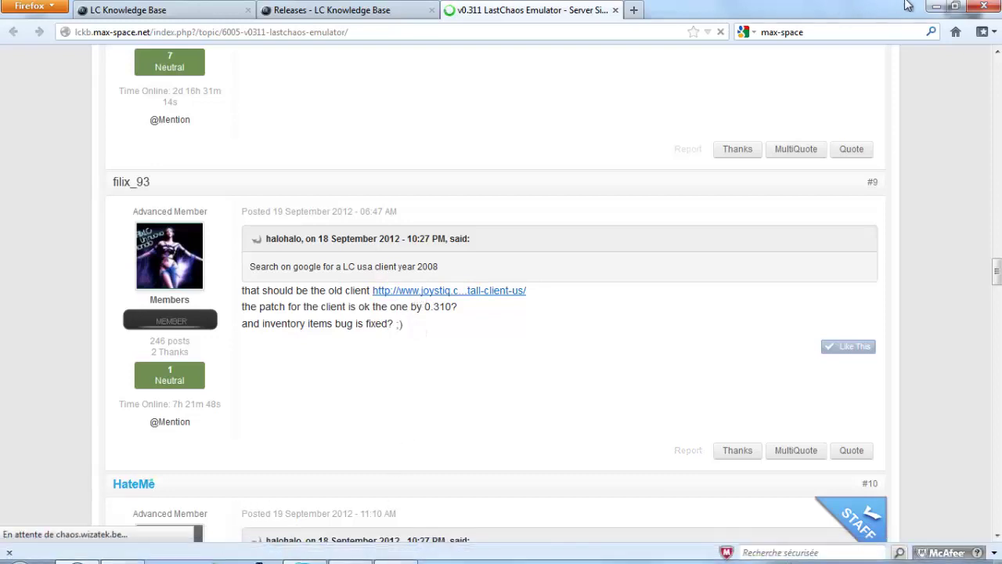
left_click(453, 292)
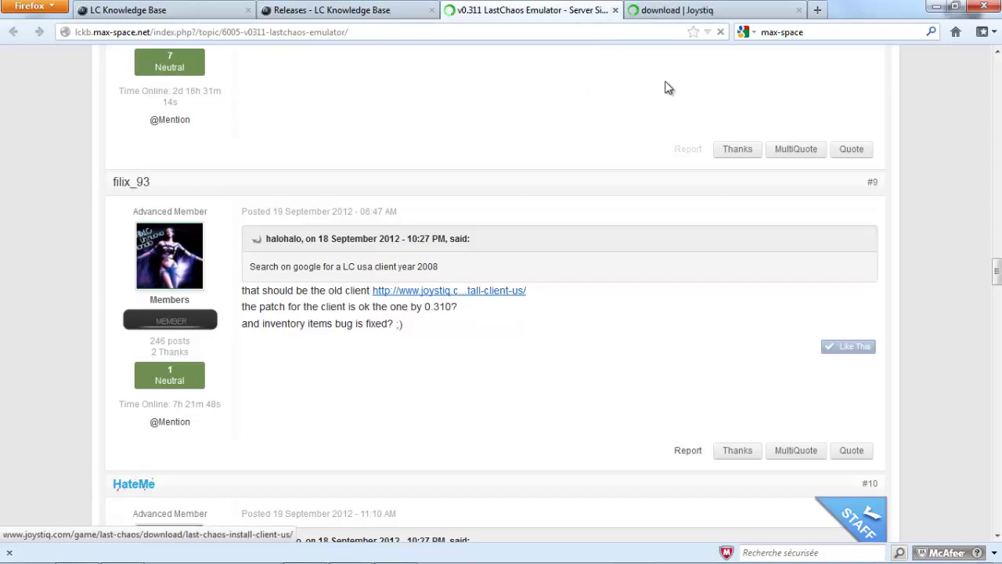
left_click(651, 6)
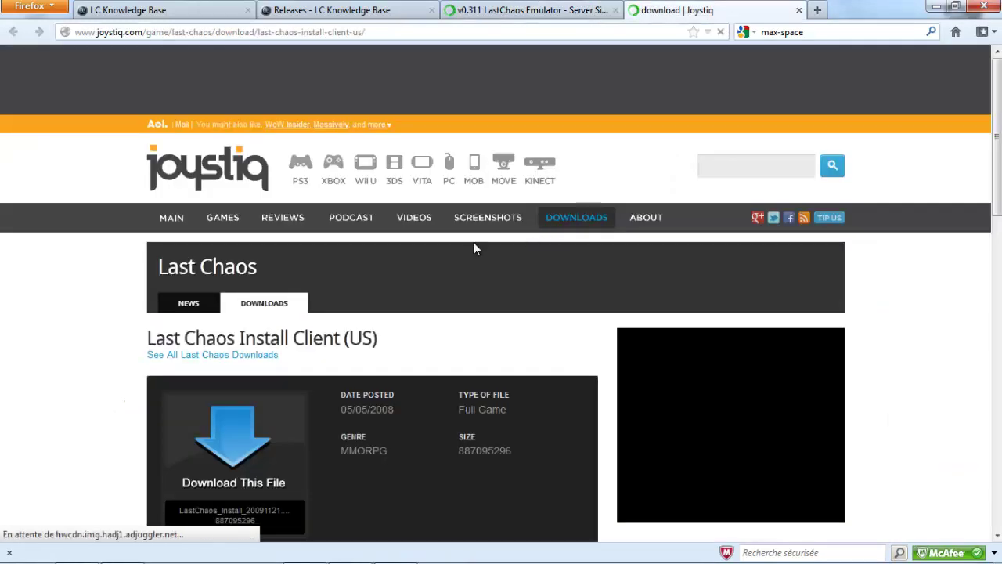
Step: Review the Last Chaos Install Client (US) download page, close it, and locate the LastChaos installer on the desktop
scroll(473, 242, "down", 3)
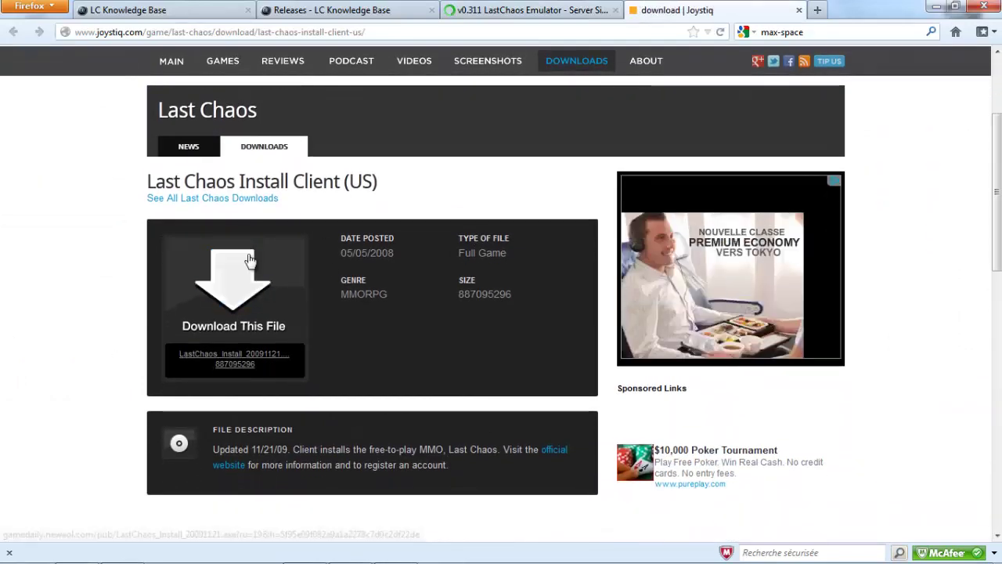
left_click(798, 10)
left_click(936, 6)
left_click_drag(960, 24, 439, 71)
left_click_drag(438, 31, 960, 25)
Step: Open the LastChaosUSA client folder inside AeriaGames on the DATA (D:) drive
key("super")
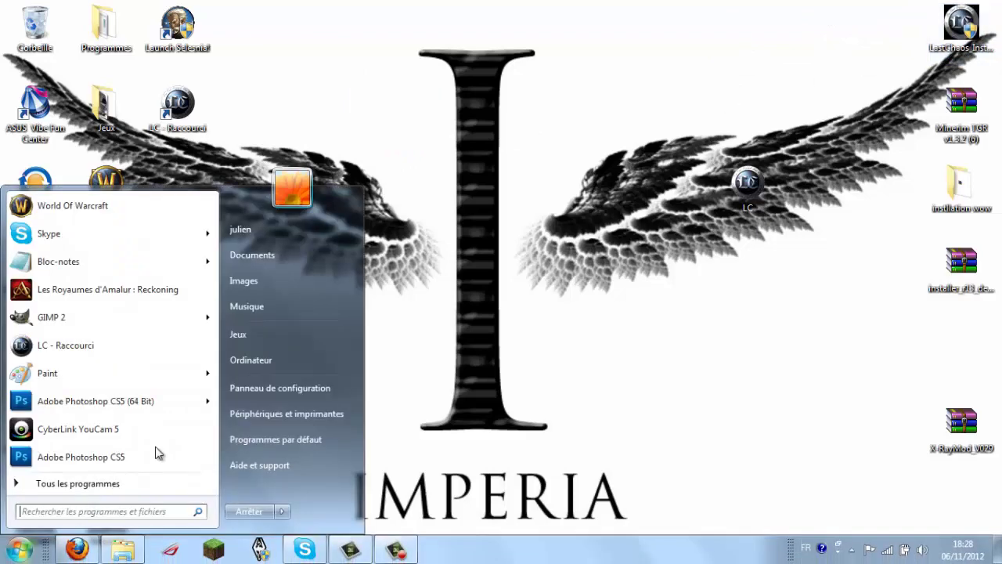
left_click(251, 360)
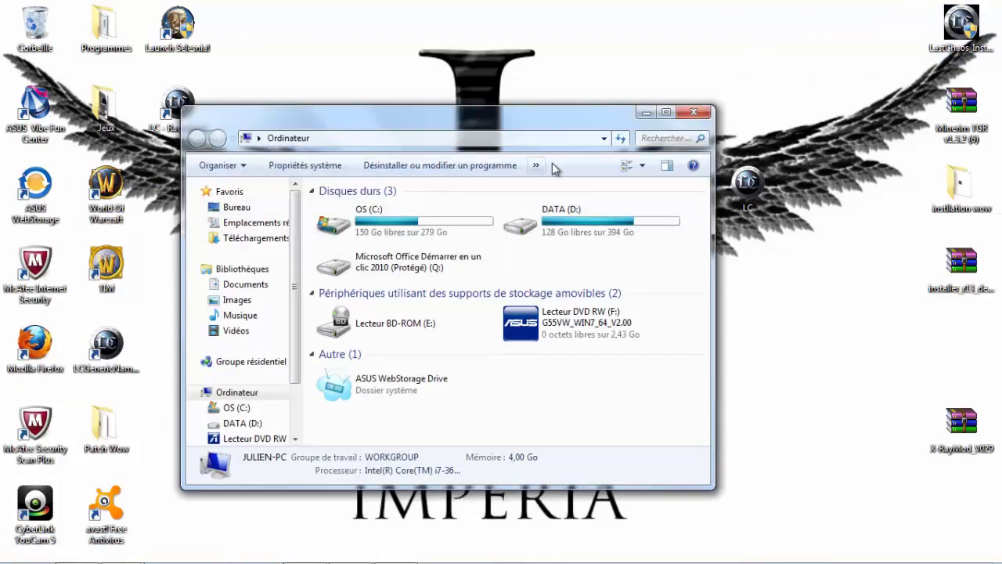
double_click(548, 219)
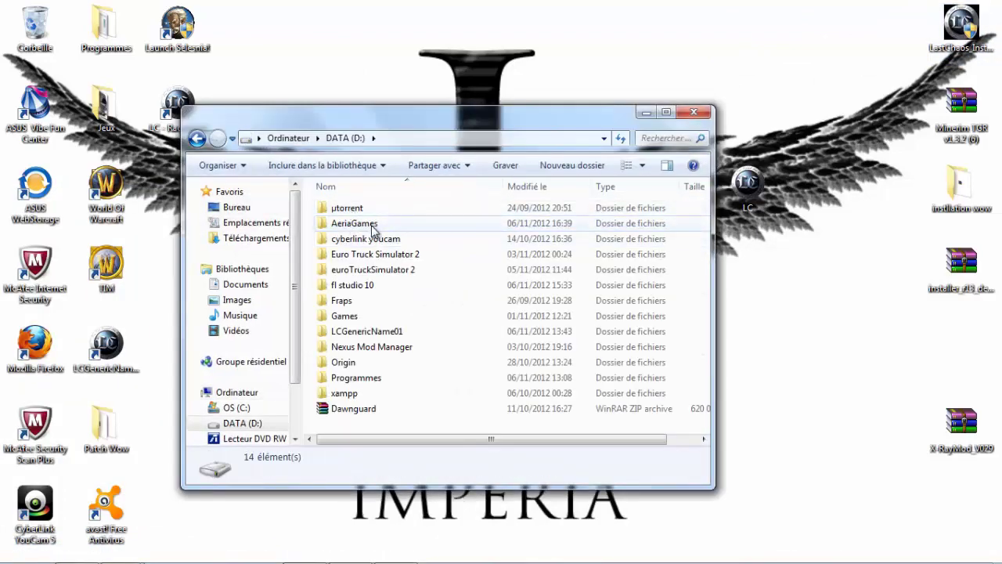
double_click(372, 226)
double_click(380, 210)
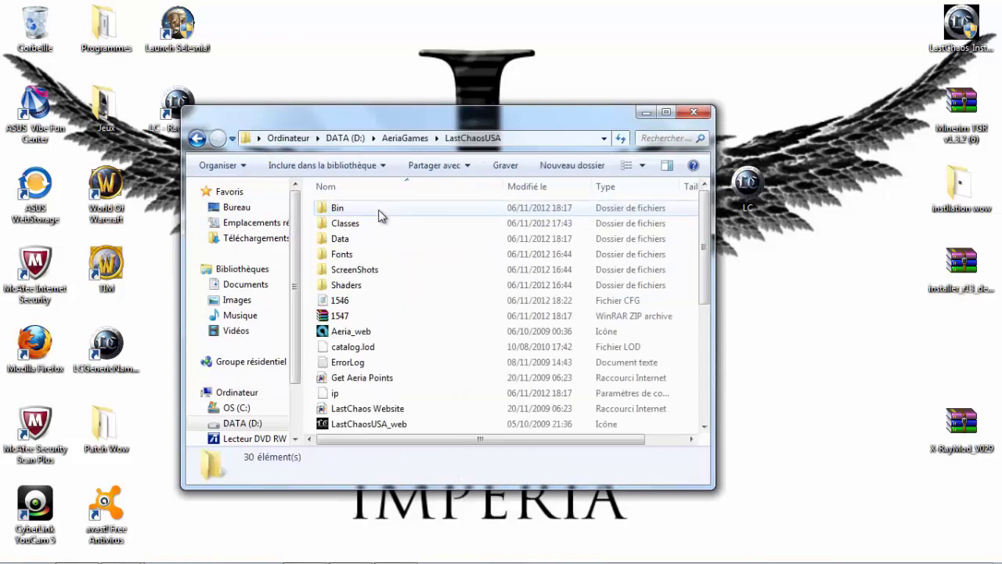
Step: Look through the folders and files of the LastChaosUSA client, including Bin, and minimize the Explorer window
scroll(372, 210, "down", 4)
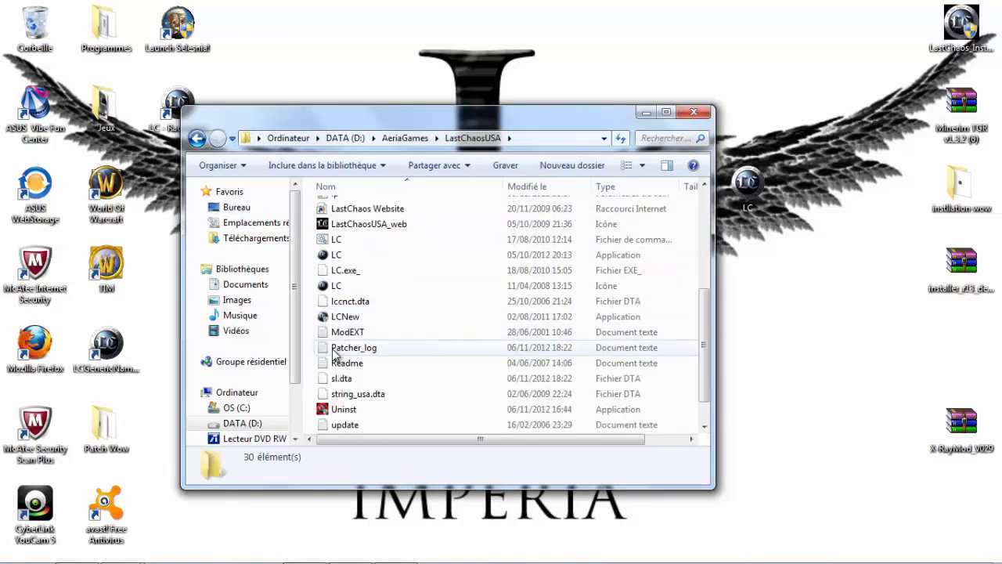
scroll(324, 352, "down", 1)
scroll(318, 329, "up", 6)
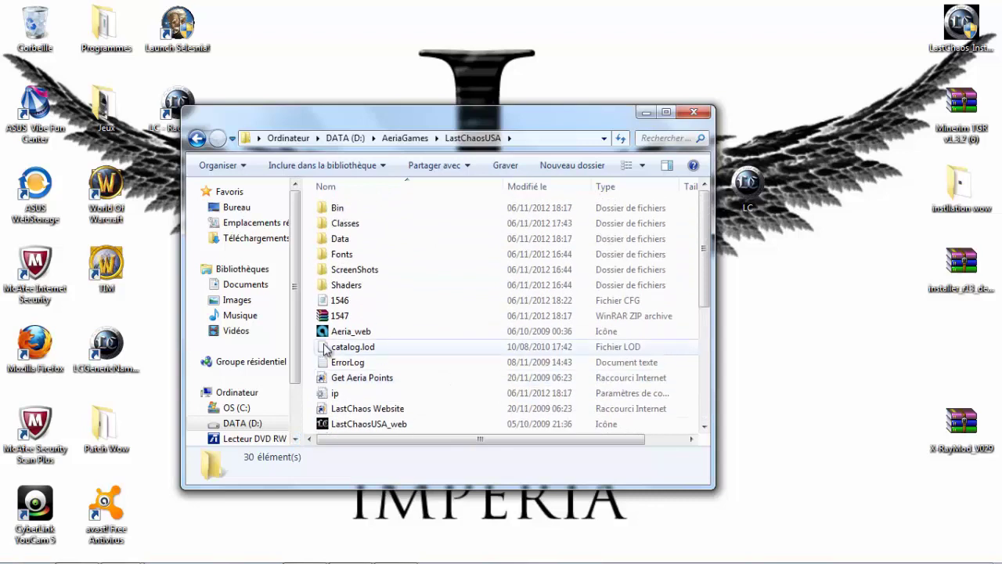
left_click_drag(312, 211, 368, 202)
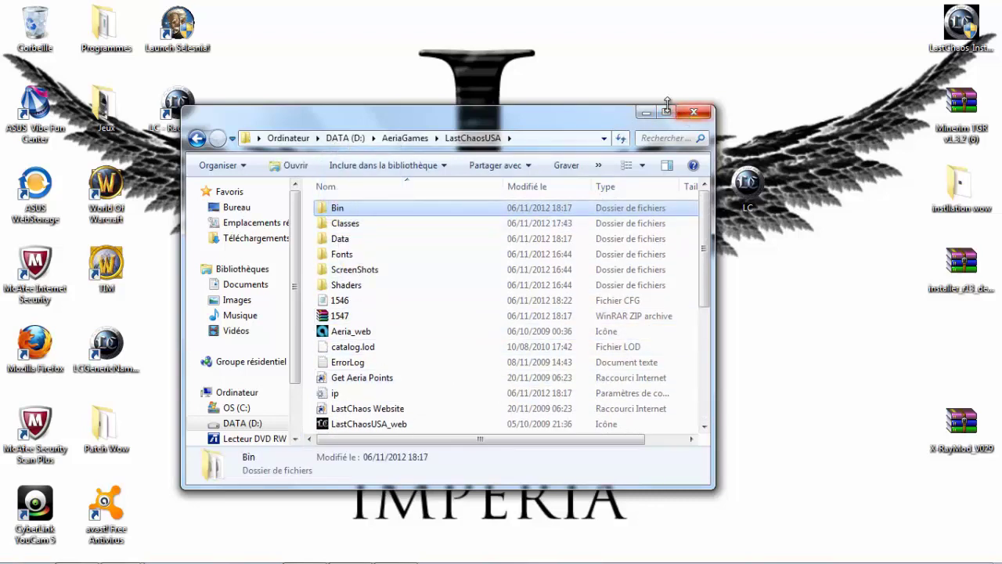
left_click(648, 115)
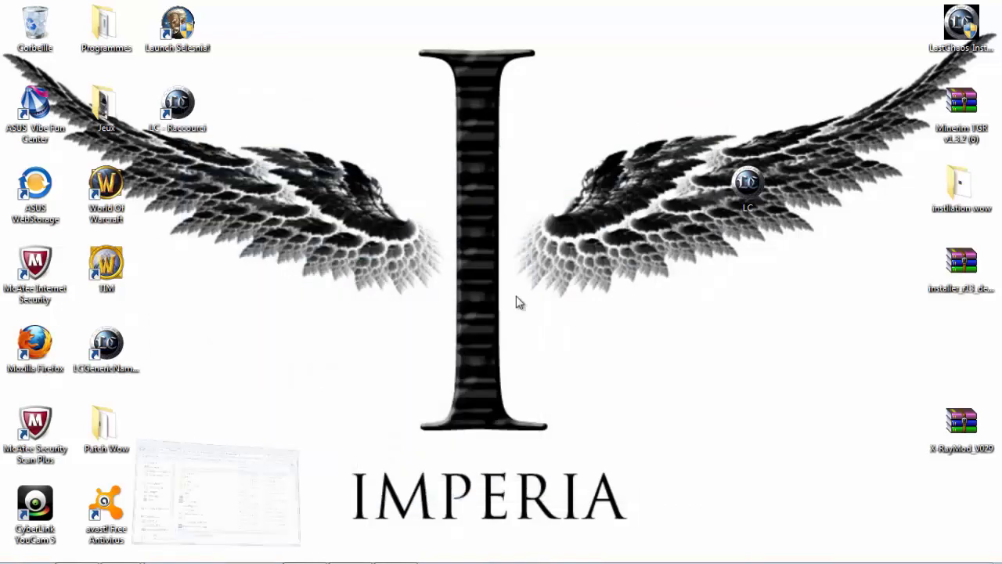
Step: Switch back to Firefox, close the v0.311 emulator topic, and look over the Releases forum's Server Side and Client Side subforums
left_click(86, 550)
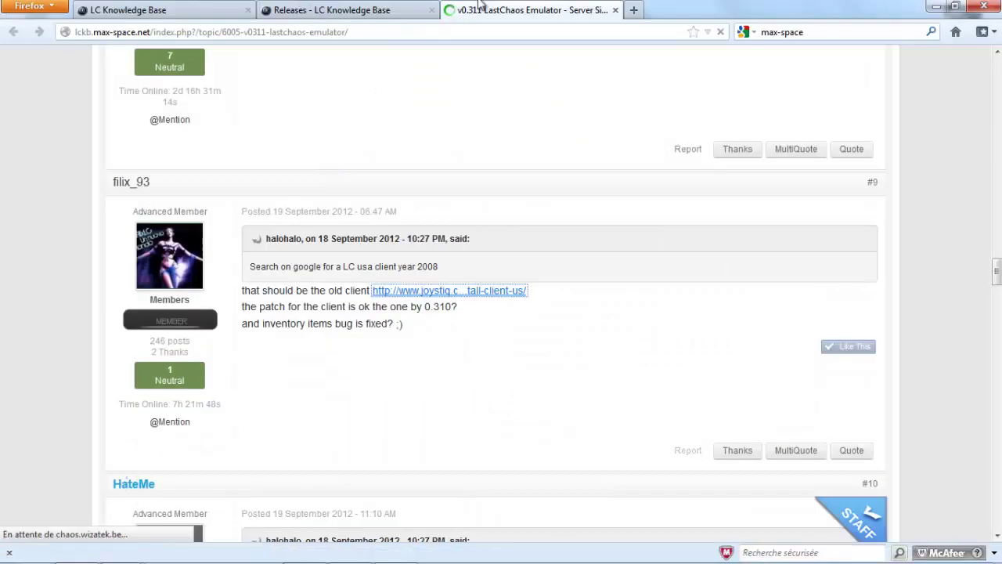
left_click(617, 10)
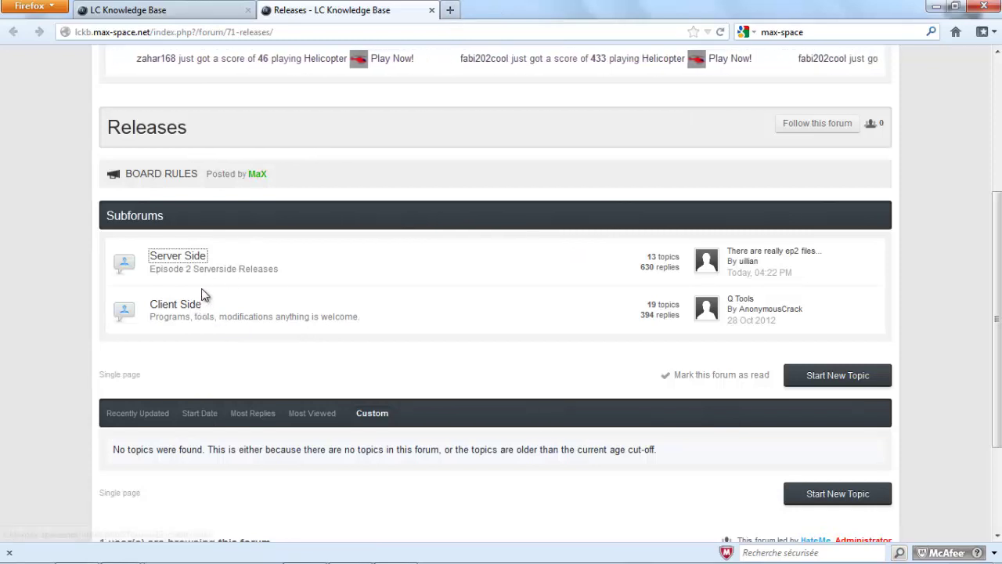
scroll(197, 174, "up", 1)
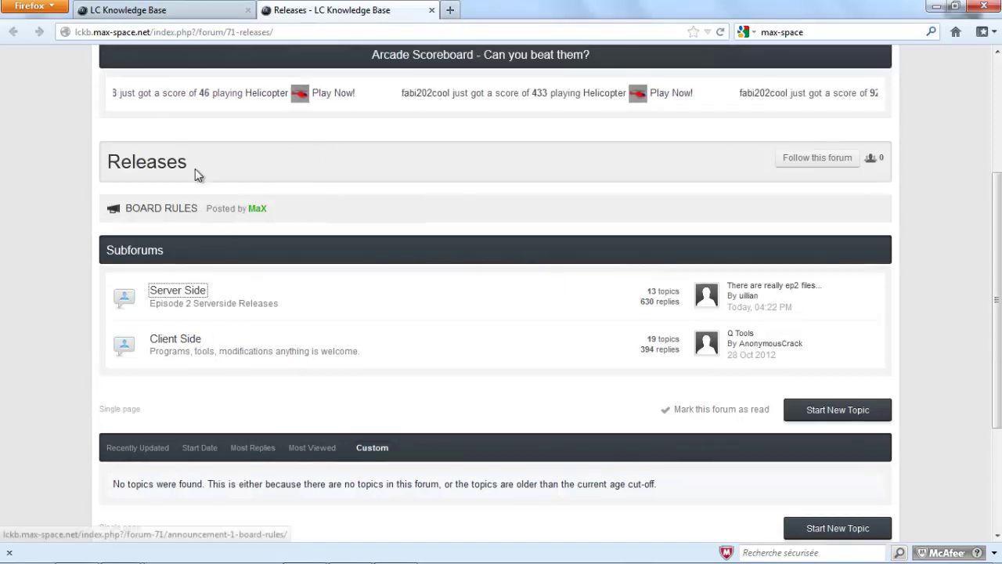
scroll(194, 168, "up", 5)
scroll(391, 112, "down", 6)
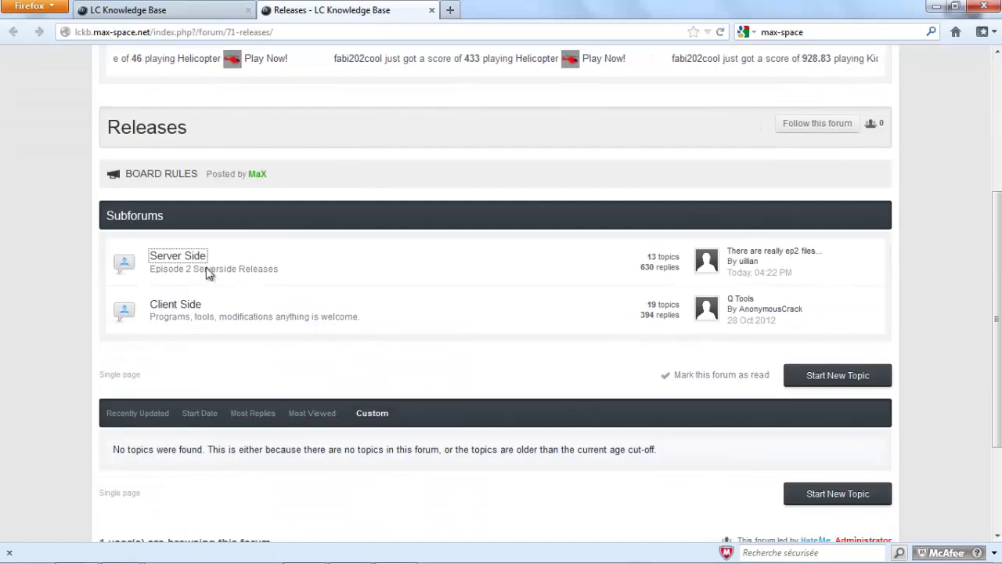
Step: Search the web for "navicat" in a new browser tab
left_click(452, 9)
double_click(792, 33)
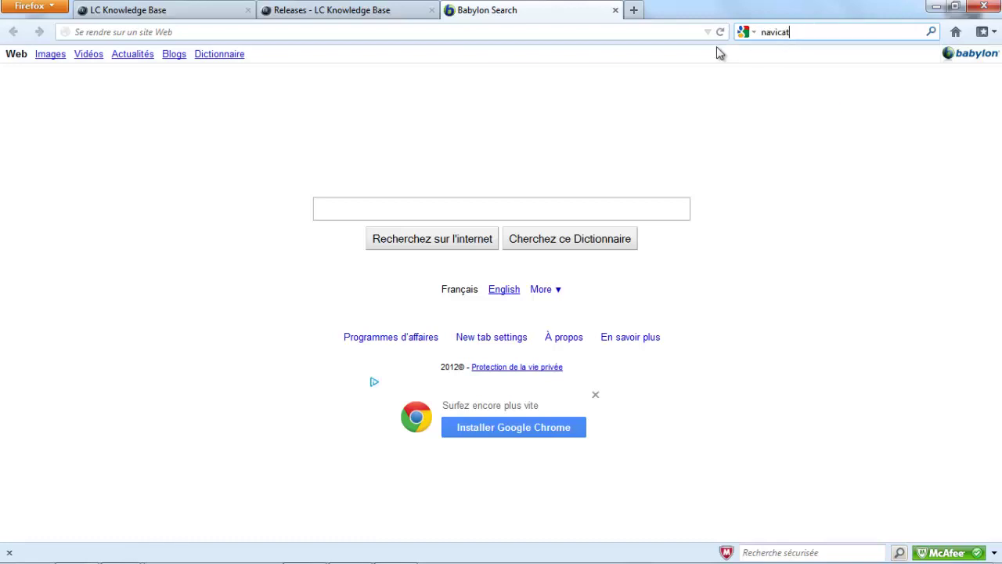
key("Return")
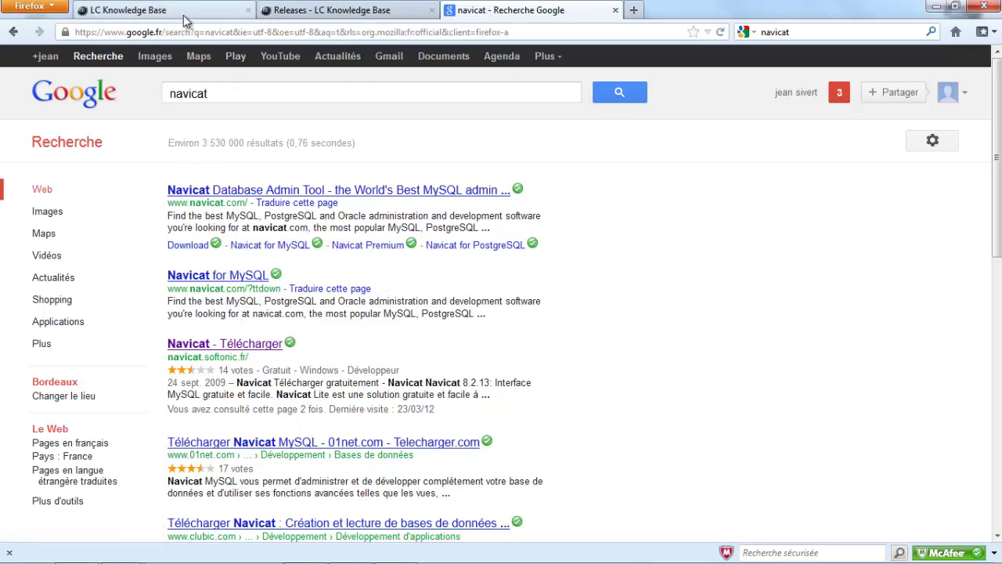
Step: Refine the Google search to find Navicat Lite
left_click(261, 93)
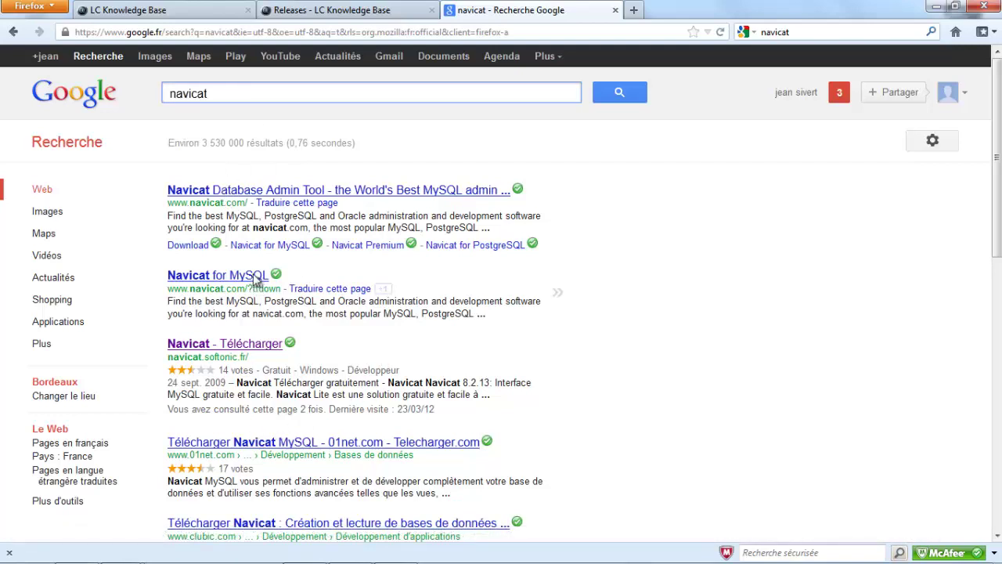
type("light")
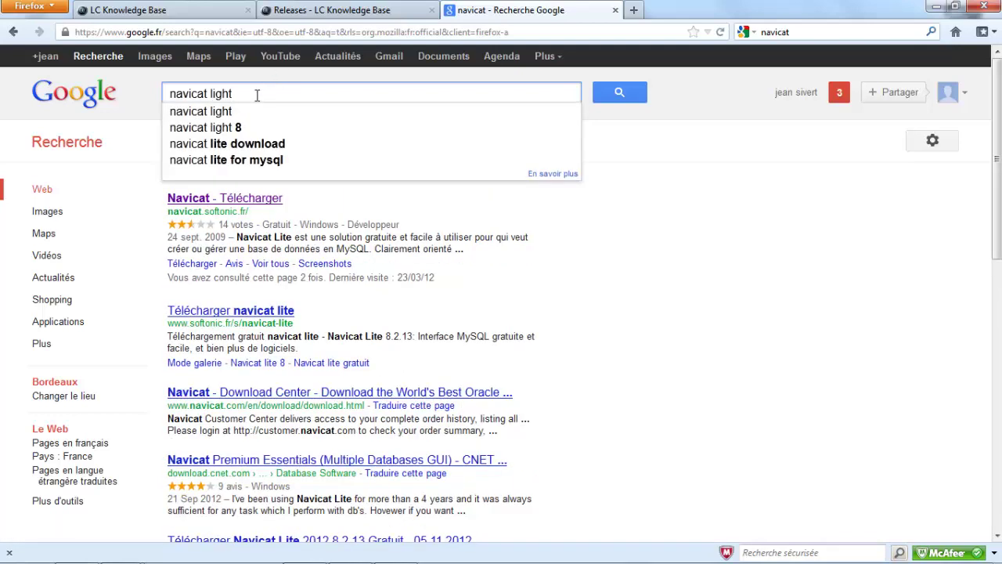
key("BackSpace")
key("BackSpace")
key("BackSpace")
key("BackSpace")
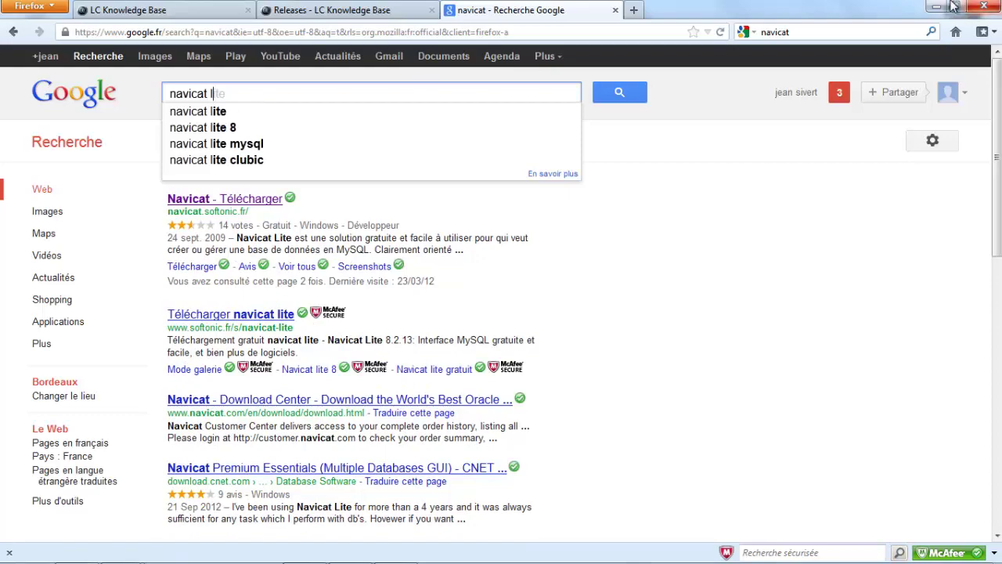
Step: Minimize Firefox, point out the Navicat Premium shortcut in the desktop's Programmes folder, and close the folder
left_click(944, 6)
double_click(107, 28)
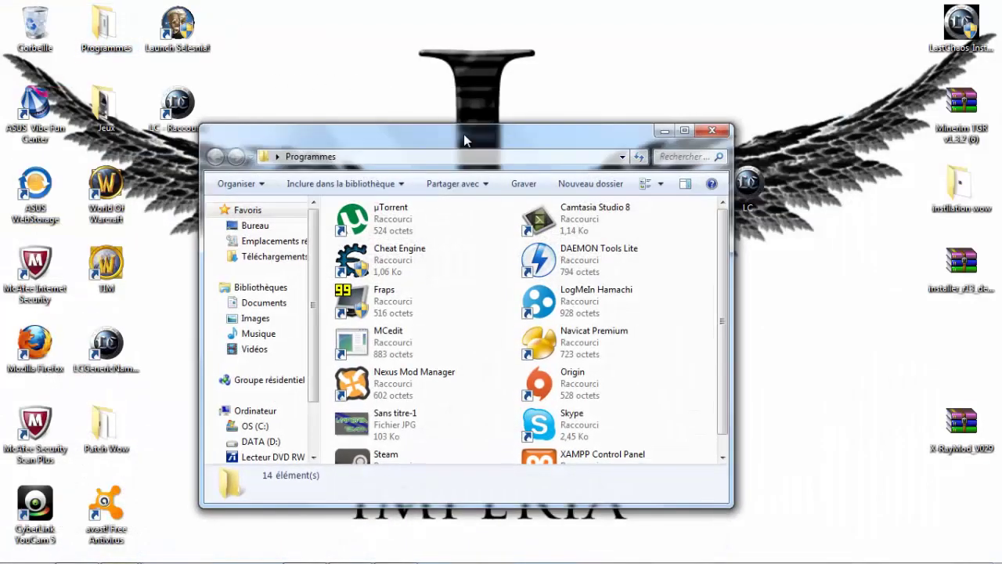
left_click(579, 341)
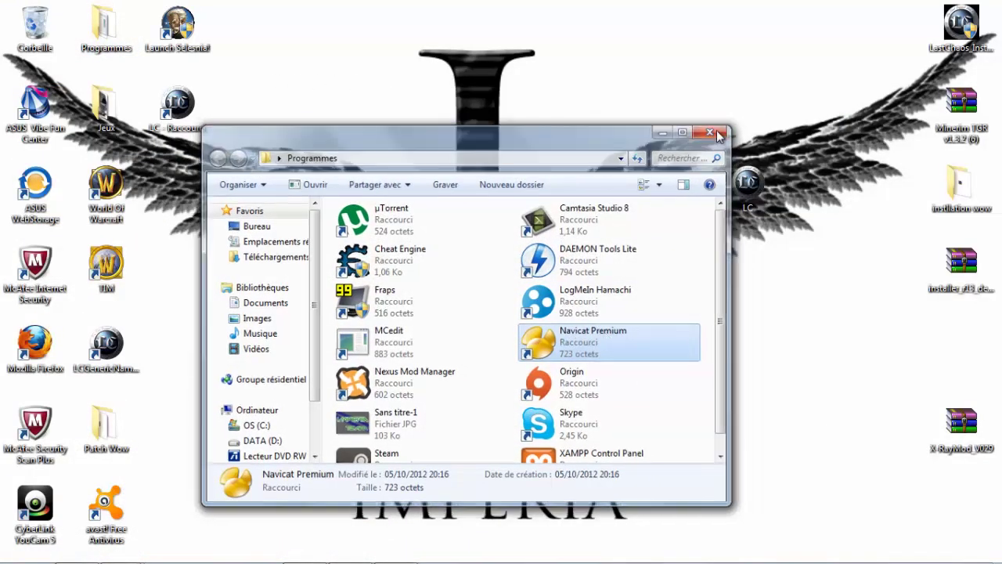
left_click(709, 133)
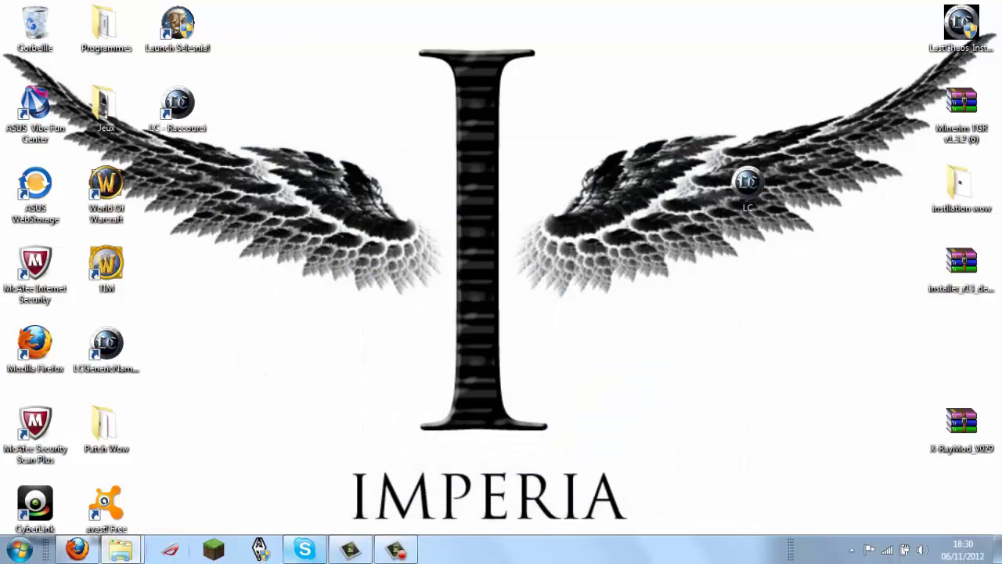
Step: Return to Firefox, open the Softonic "Navicat - Télécharger" result in a new tab, read through its details, and close it
left_click(89, 553)
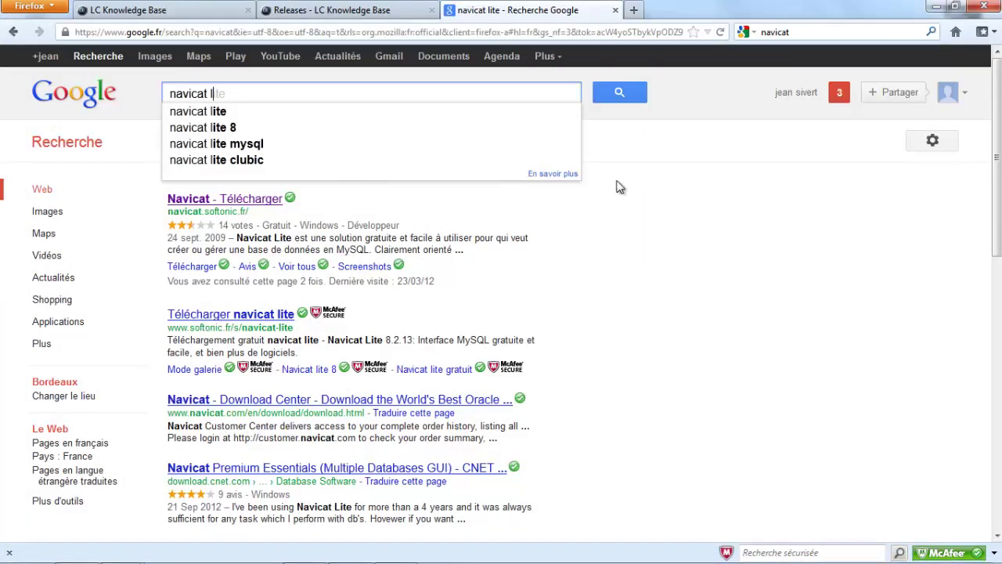
middle_click(251, 205)
left_click(687, 10)
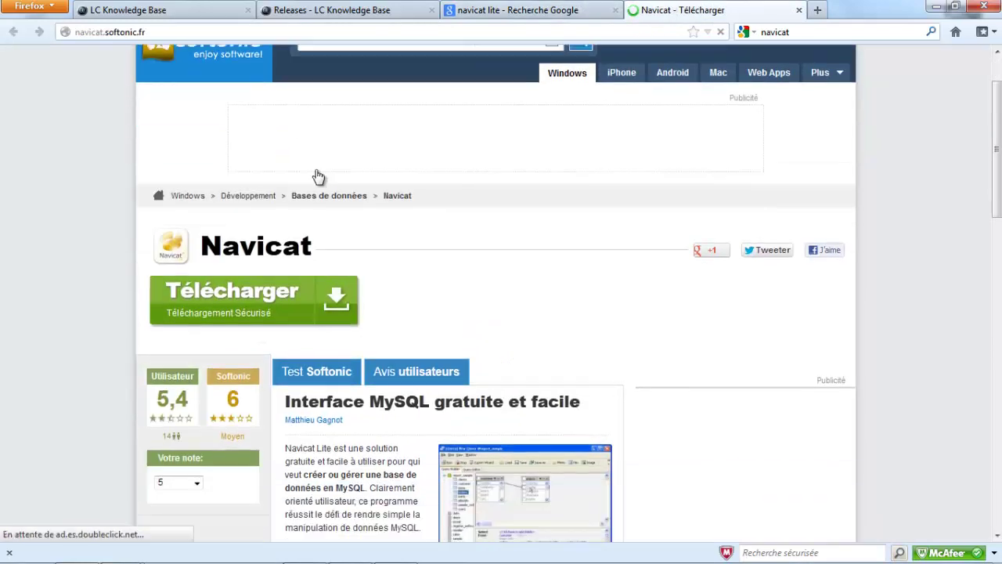
scroll(313, 173, "down", 3)
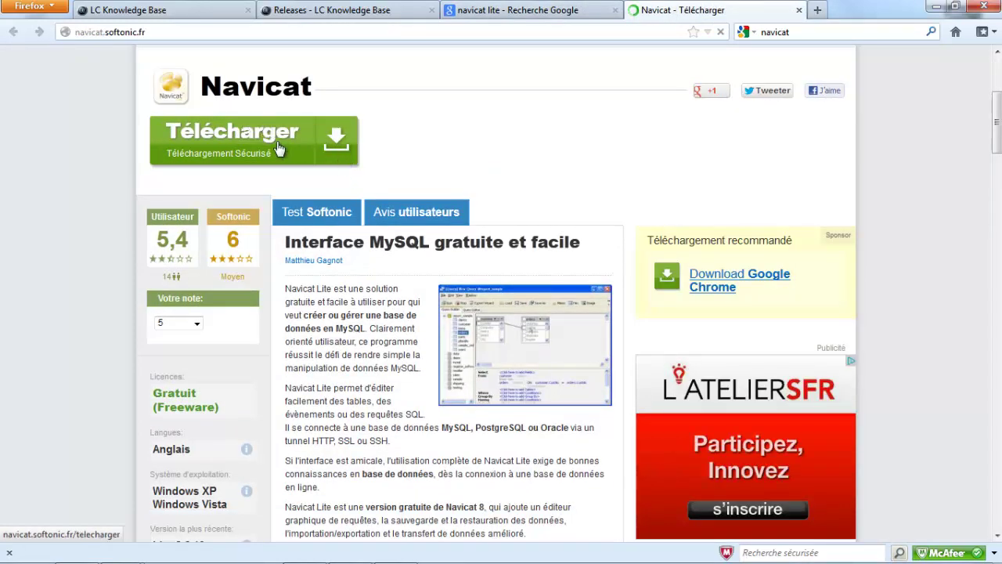
scroll(313, 188, "up", 2)
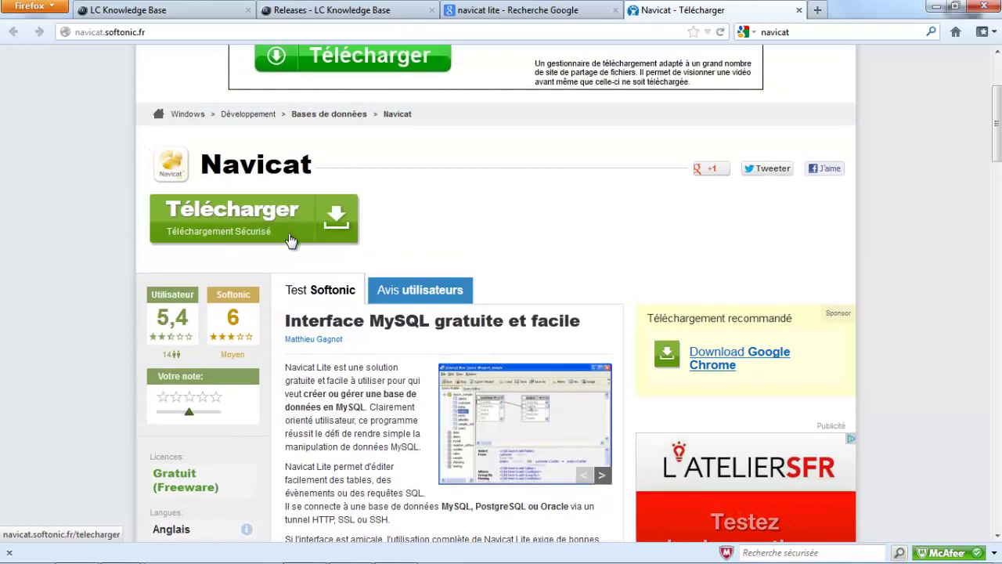
scroll(270, 235, "down", 5)
scroll(282, 236, "down", 4)
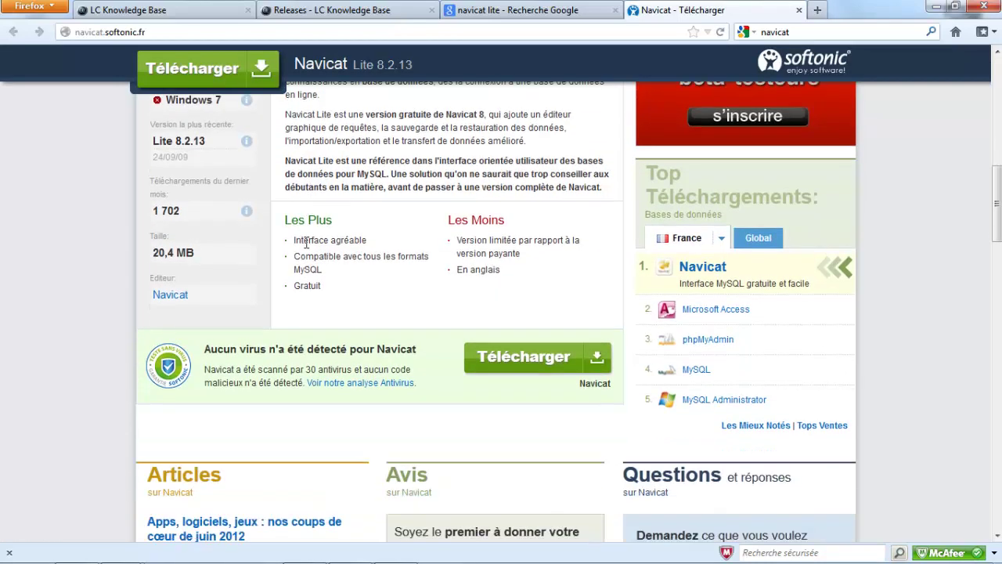
left_click(799, 11)
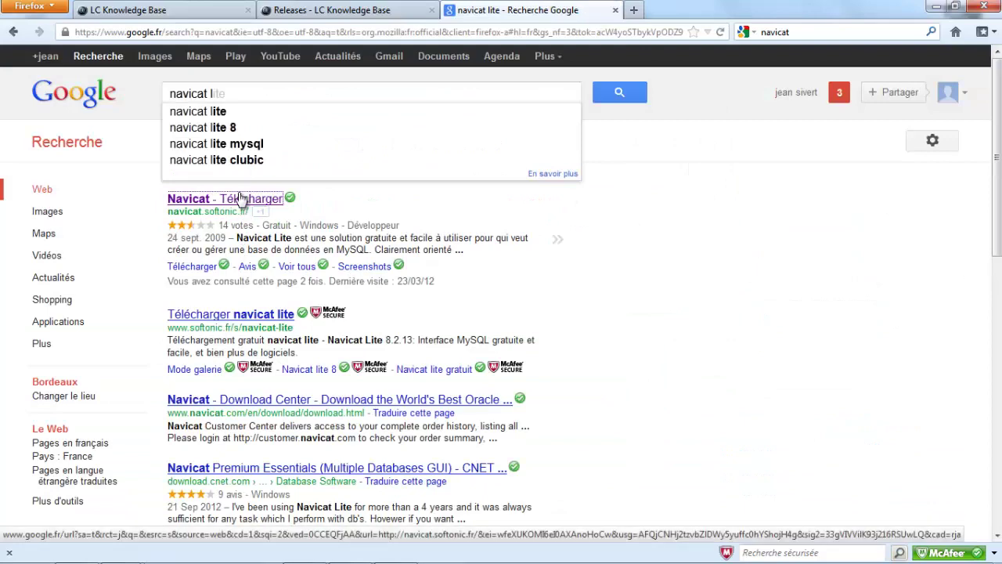
Step: Open the "Télécharger navicat lite" result in a new tab, examine the Navicat Lite 8.2.13 listing, and close the tab
scroll(244, 194, "down", 4)
middle_click(252, 160)
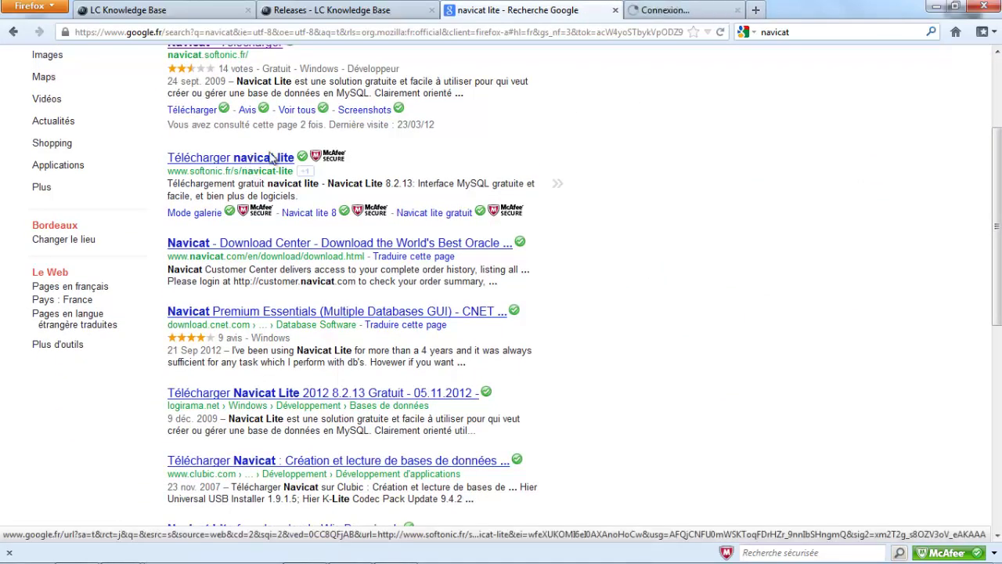
left_click(671, 10)
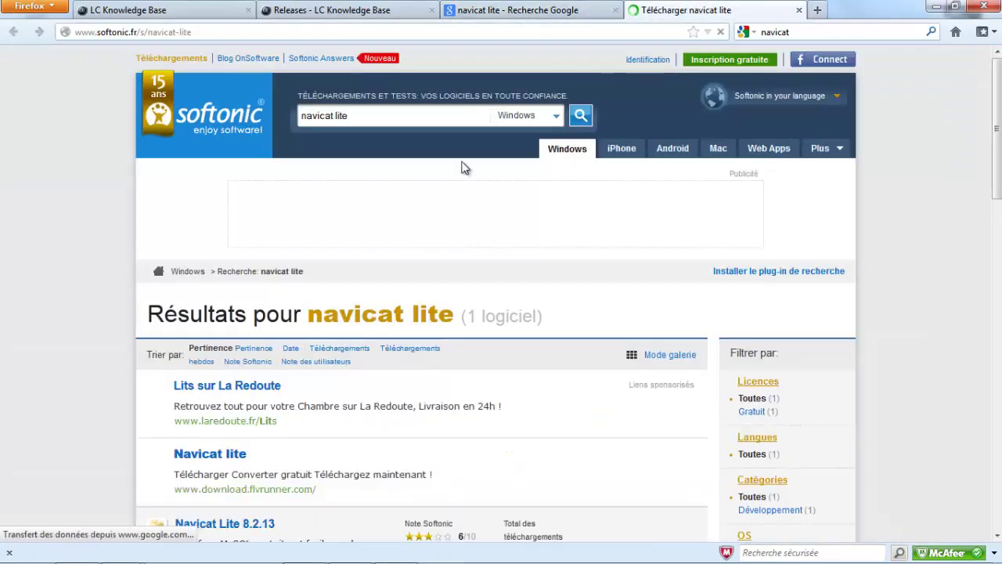
scroll(251, 358, "down", 4)
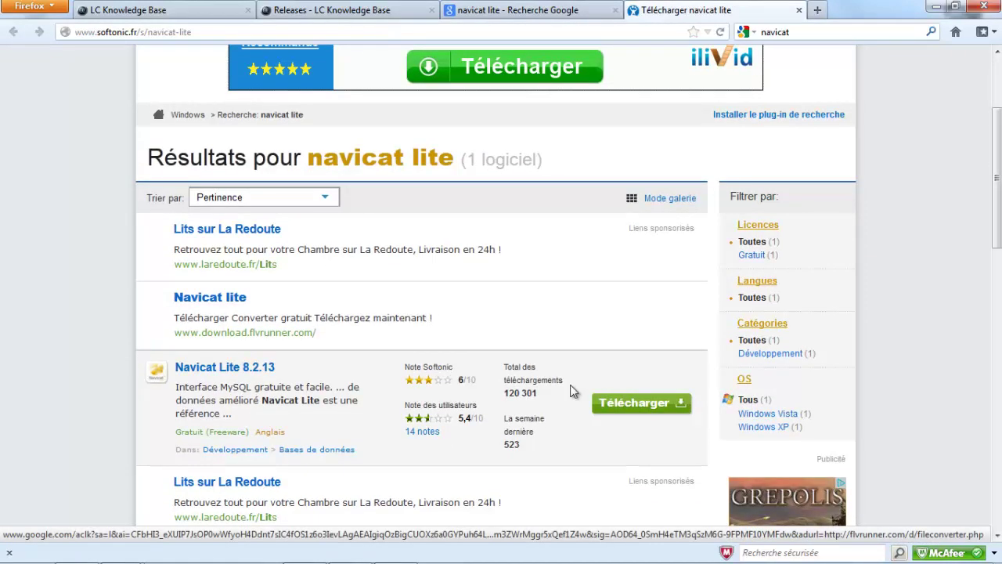
left_click_drag(289, 370, 192, 199)
left_click(233, 382)
scroll(360, 368, "down", 5)
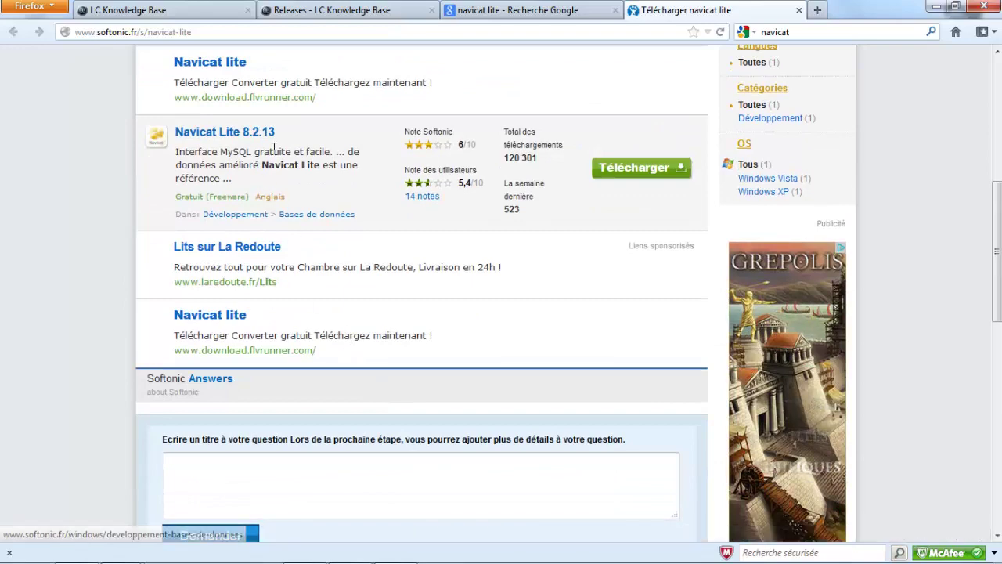
left_click(798, 10)
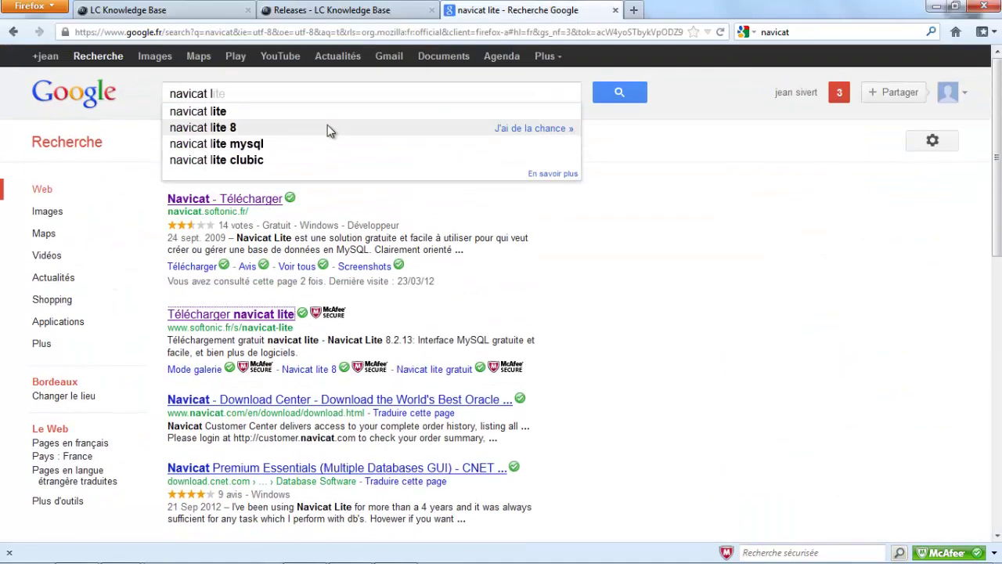
Step: Search Google for "xampp" and open the "apache friends - xampp" result in a new tab
left_click_drag(263, 89, 54, 96)
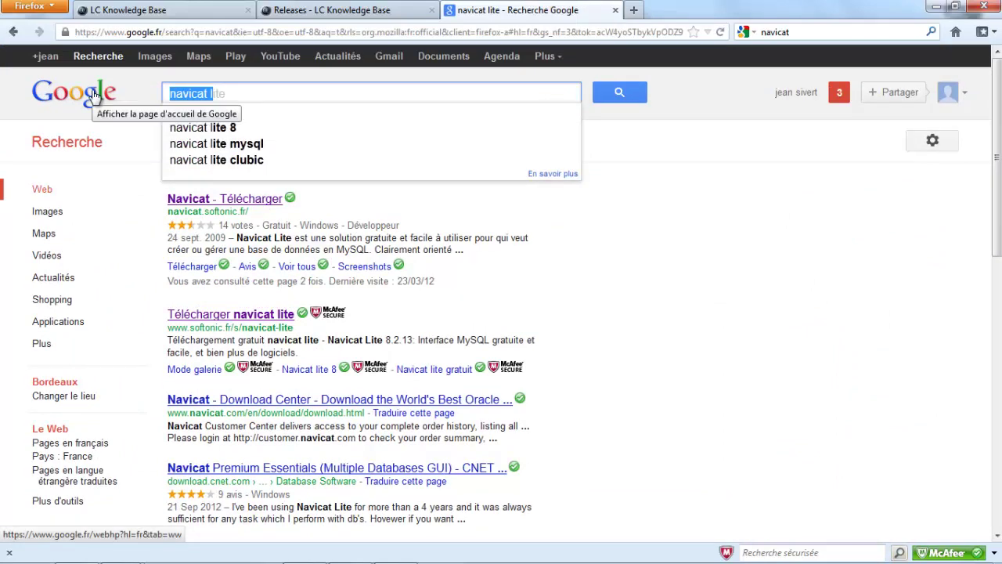
type("xampp")
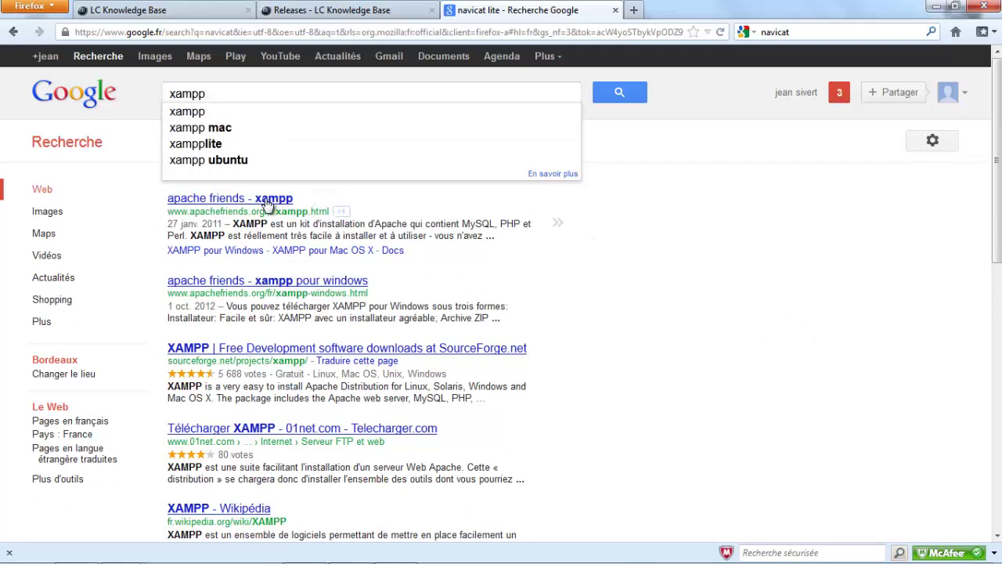
middle_click(195, 199)
left_click(686, 8)
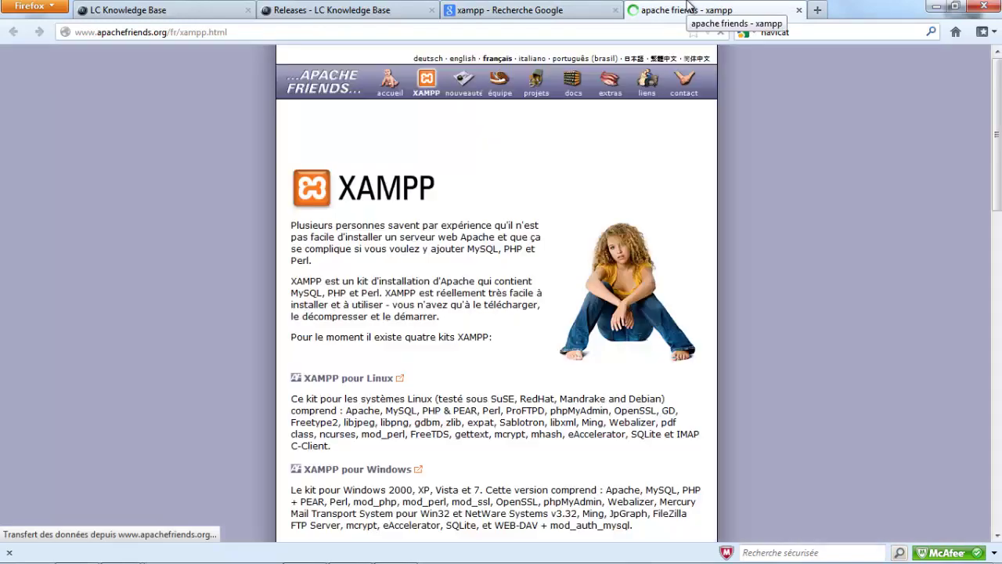
Step: Open the "XAMPP pour Windows" page from the XAMPP overview and look over its list of section links
scroll(430, 188, "down", 7)
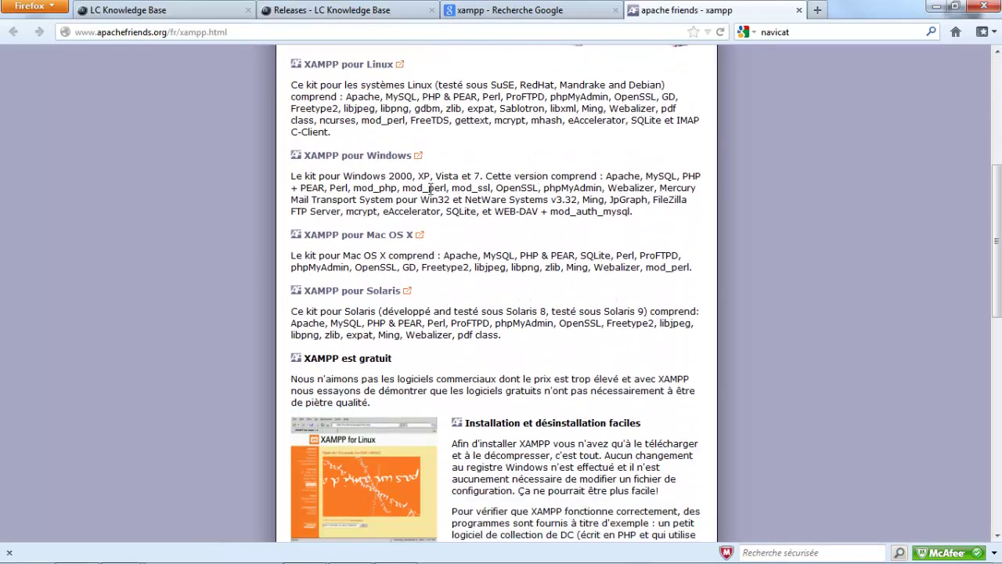
scroll(354, 188, "up", 2)
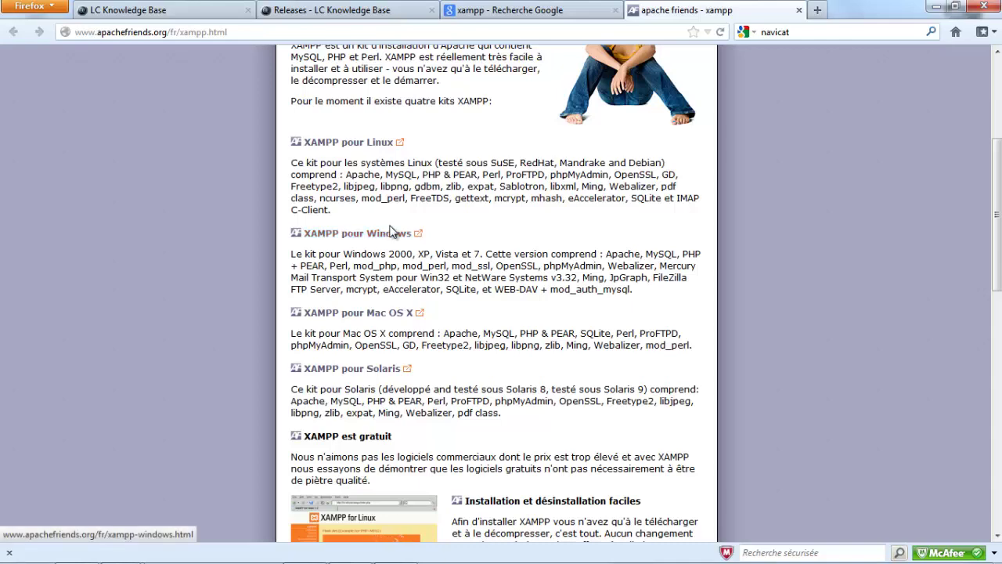
left_click(391, 233)
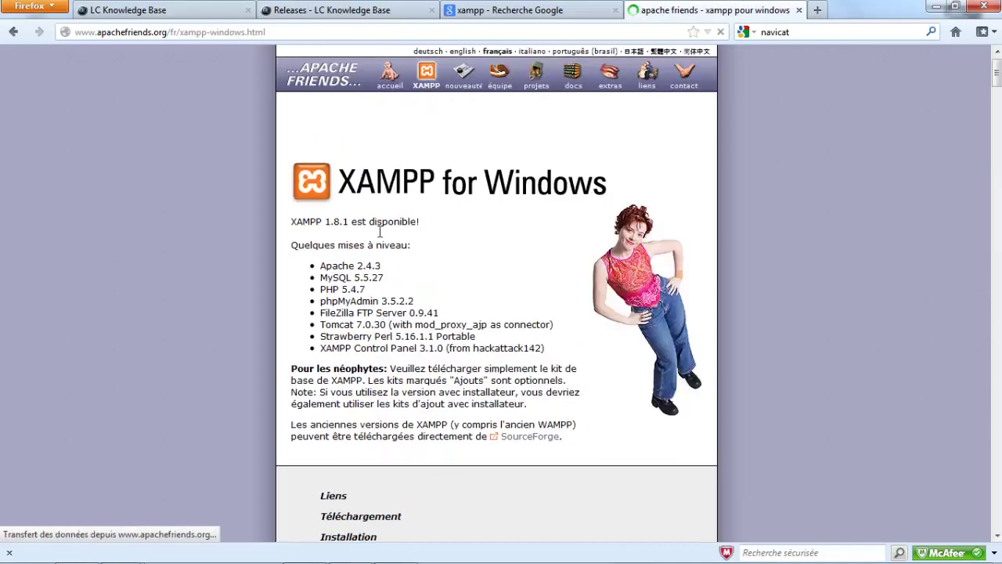
scroll(380, 231, "down", 6)
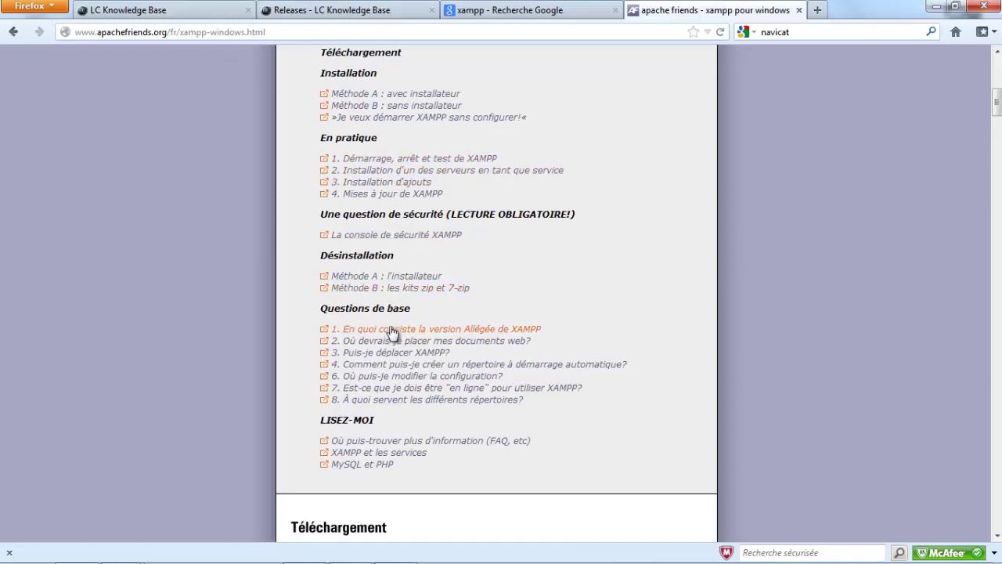
scroll(391, 332, "up", 1)
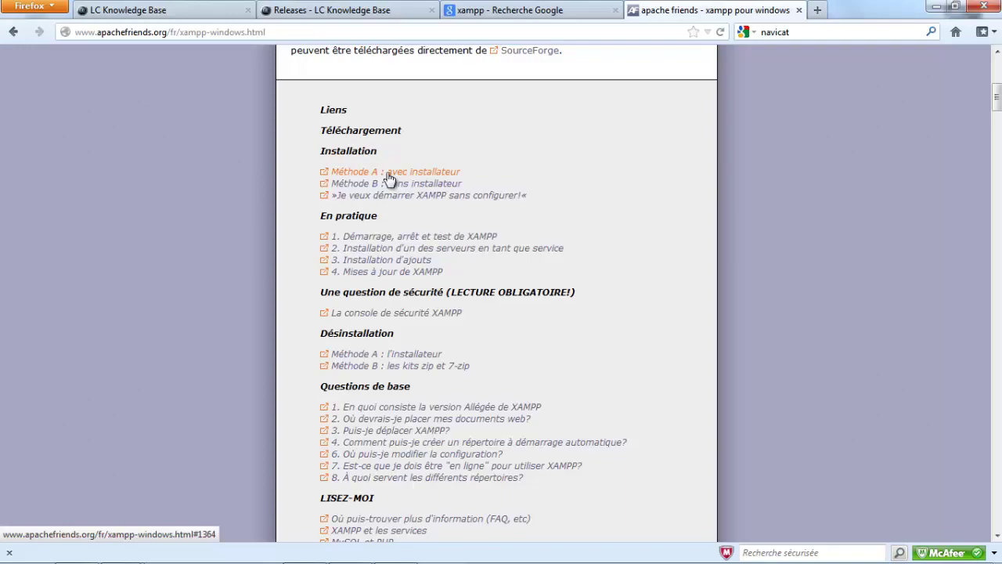
Step: Go to the "Méthode A : avec installateur" section and highlight the XAMPP portable allégée 1.8.1 entry in the download table above it
left_click(389, 179)
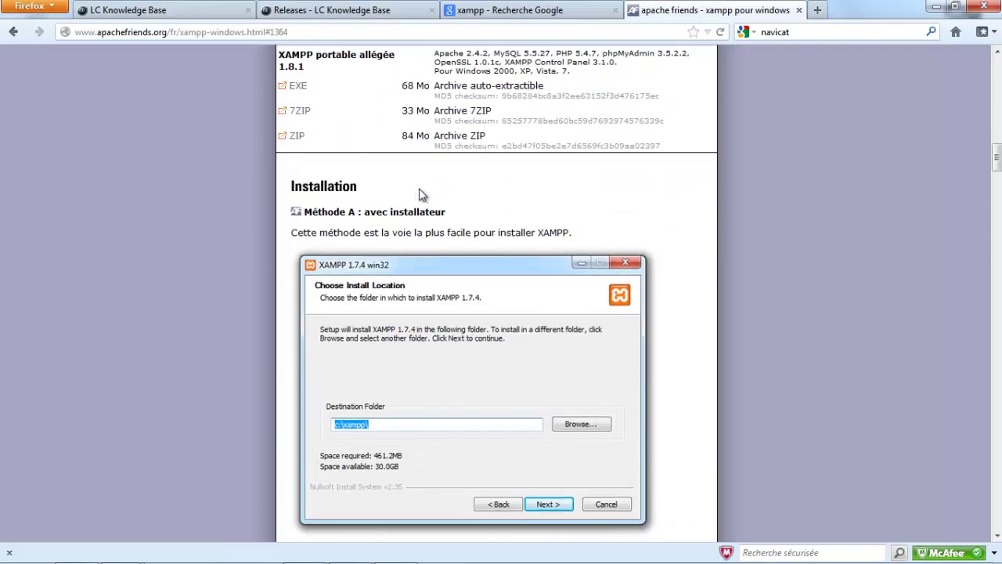
scroll(419, 191, "down", 4)
scroll(419, 194, "up", 7)
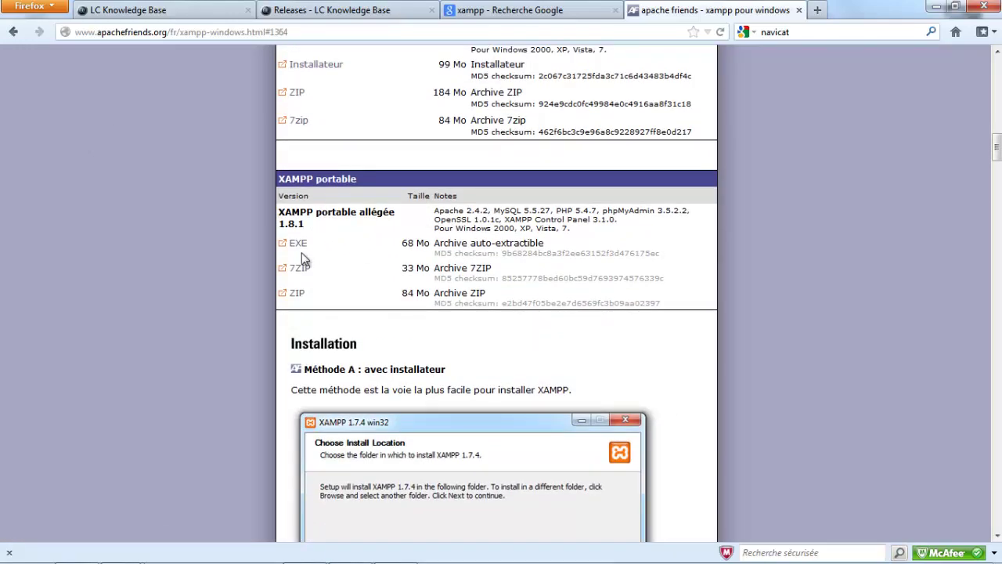
left_click_drag(372, 226, 272, 208)
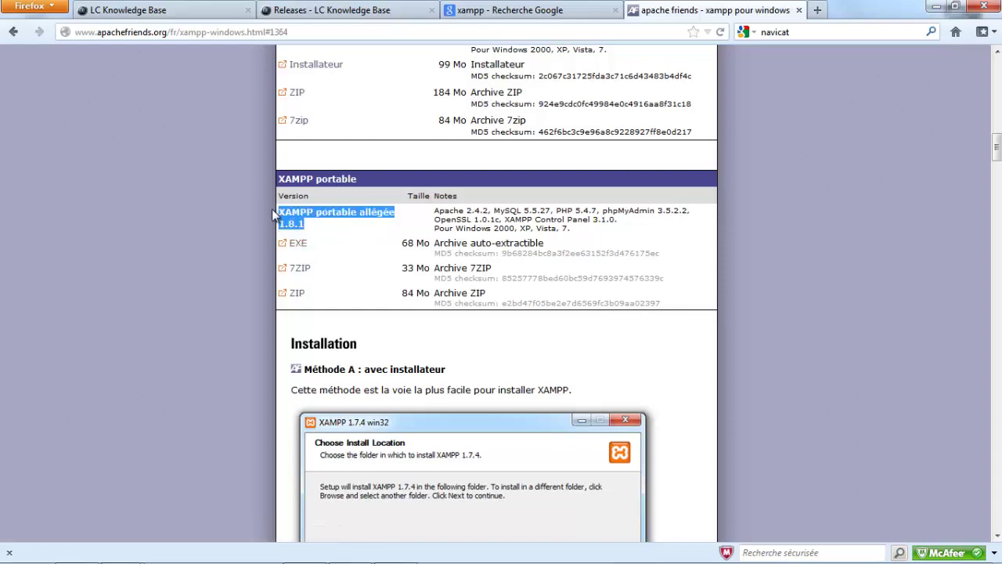
left_click(303, 252)
Step: Examine the installer, XAMPP Control Panel and "Méthode B : sans installateur" instructions on the page
scroll(351, 221, "down", 4)
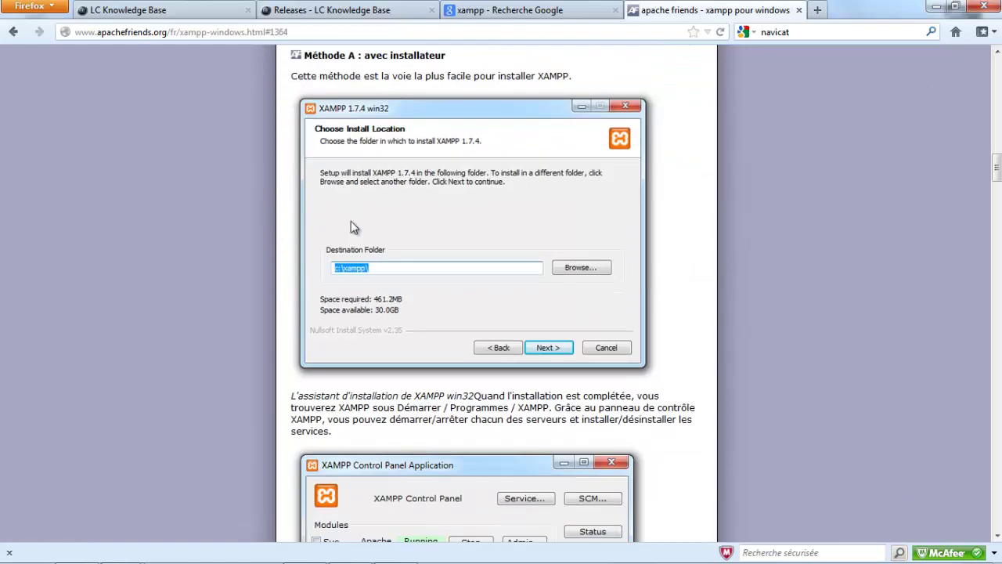
scroll(372, 215, "down", 3)
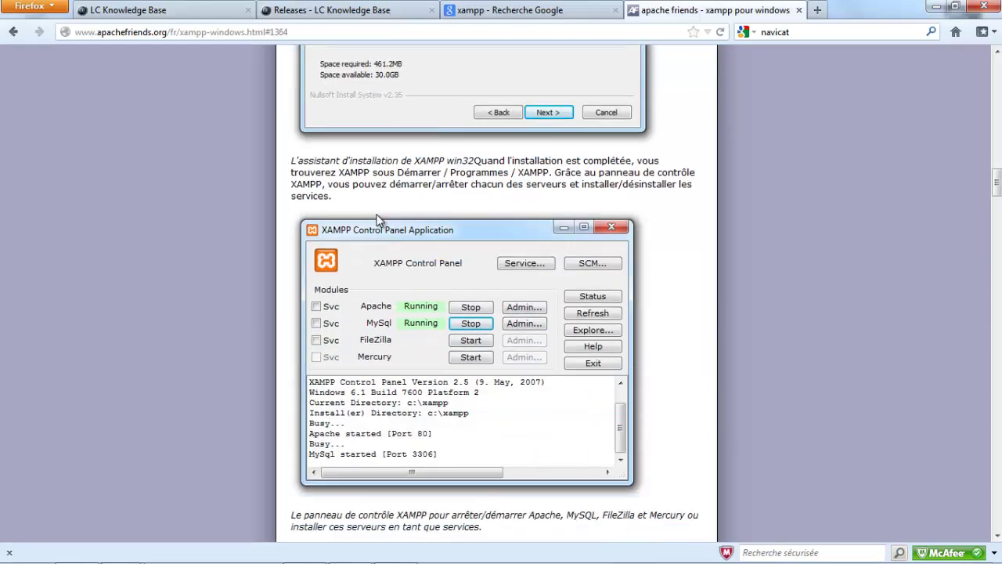
scroll(375, 219, "up", 4)
scroll(376, 219, "down", 15)
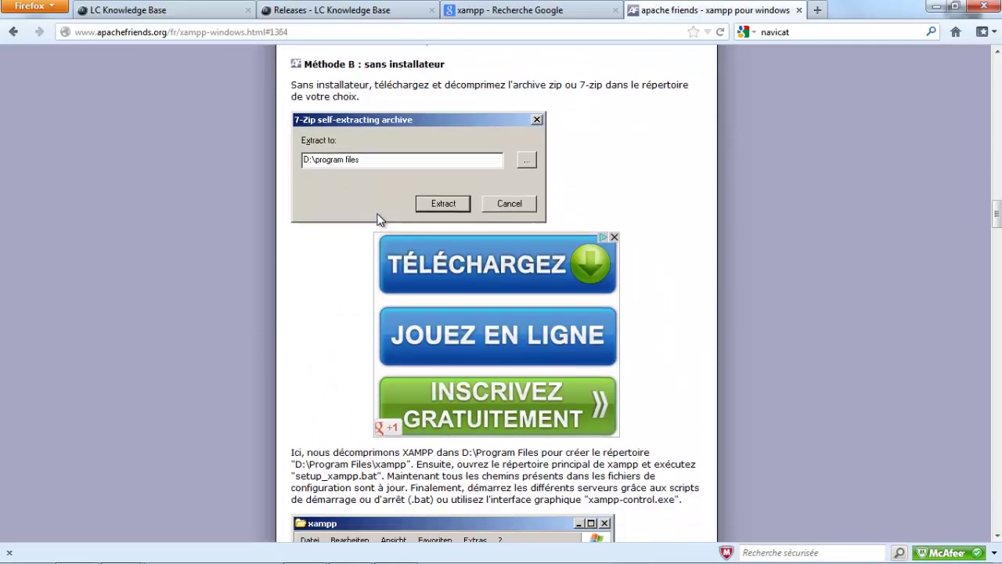
scroll(380, 219, "up", 7)
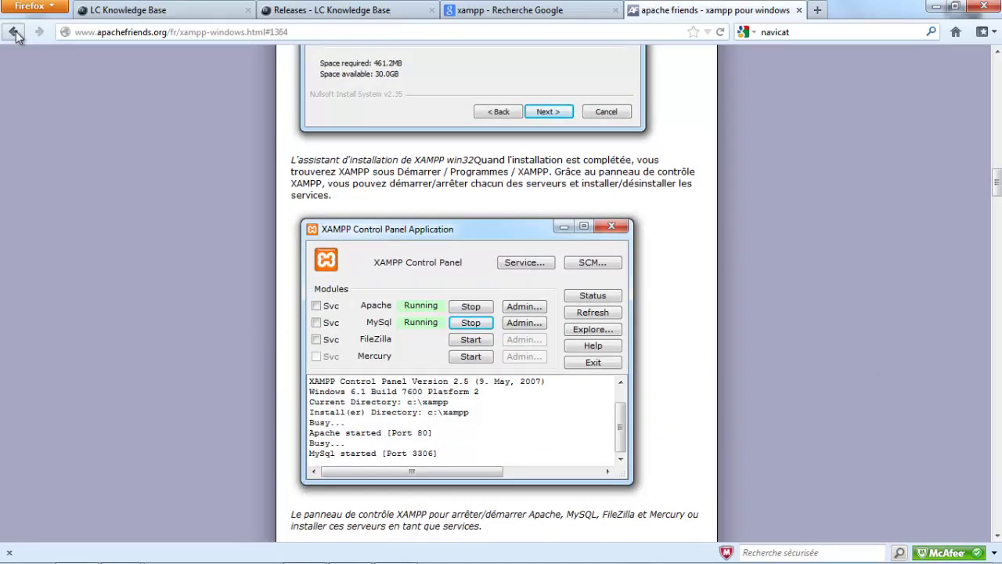
Step: Go back to the XAMPP overview, view the "XAMPP pour Mac OS X" page, and return to the overview
left_click(14, 33)
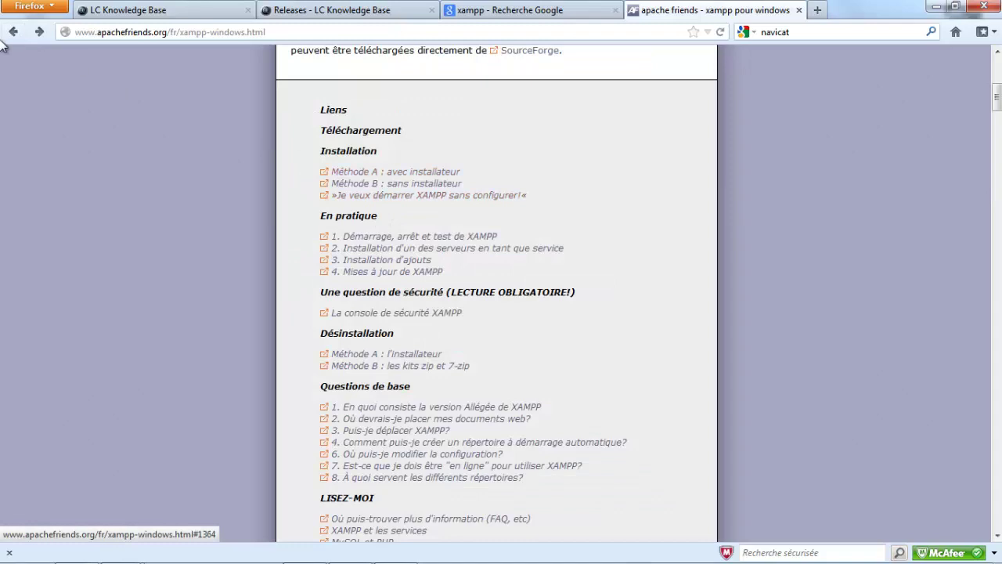
scroll(398, 168, "up", 1)
scroll(398, 166, "up", 10)
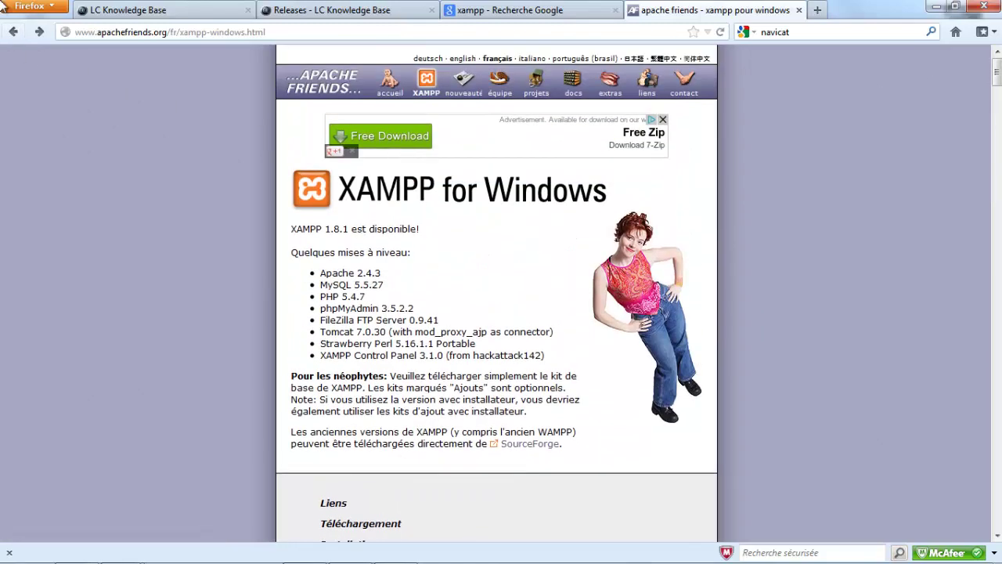
left_click(11, 33)
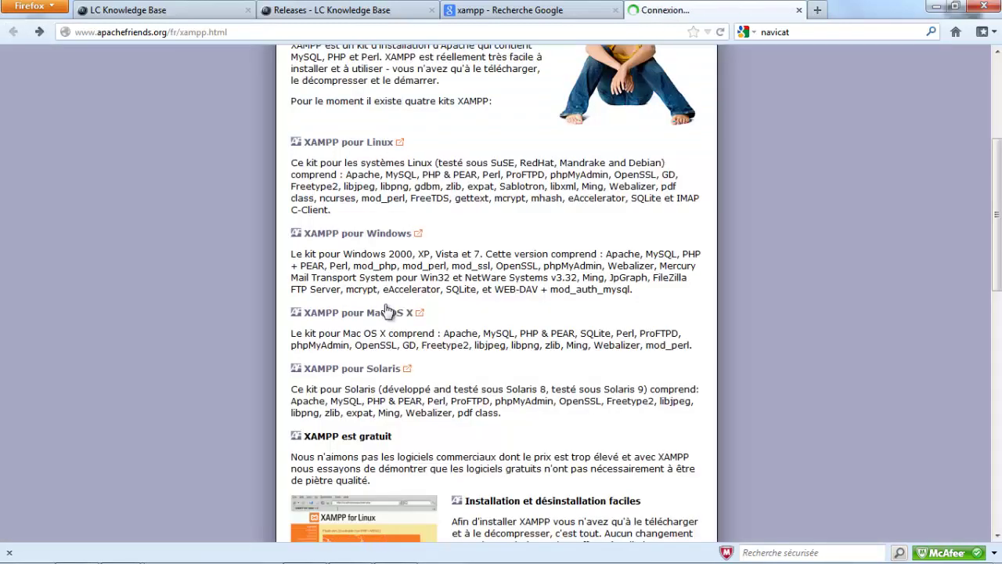
left_click(346, 314)
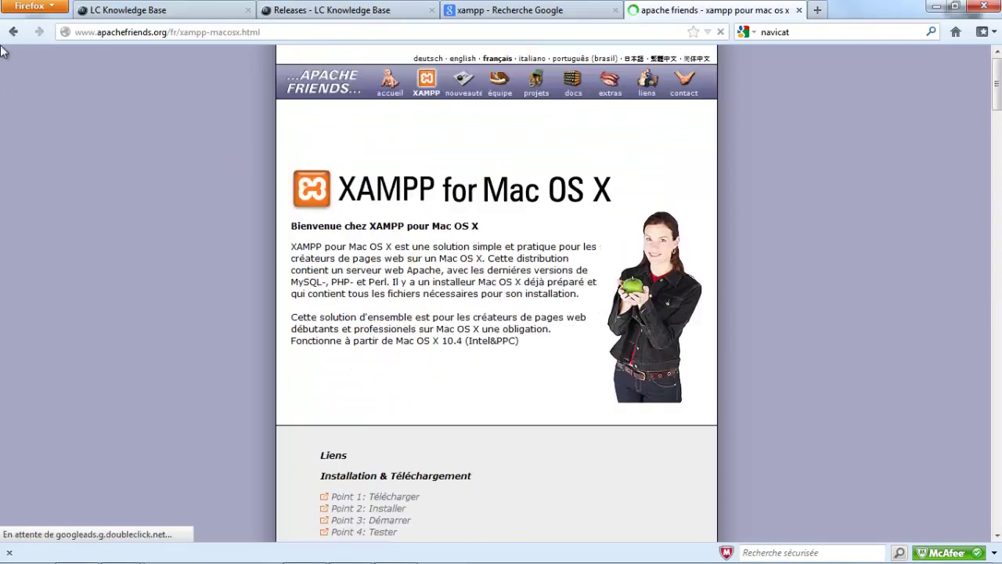
left_click(11, 33)
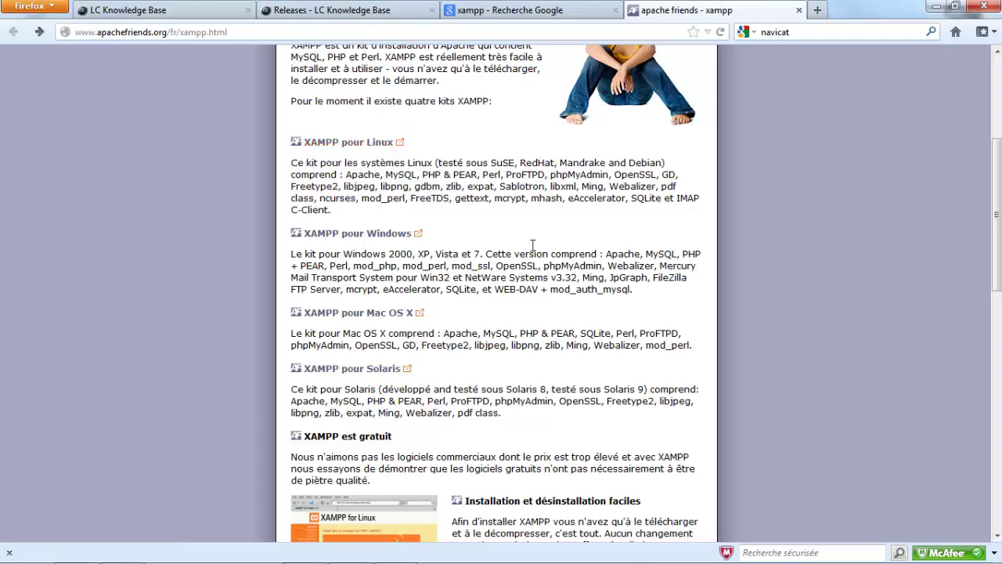
Step: Reopen the "XAMPP pour Windows" page from the list of kits and go to its installation links
scroll(533, 245, "up", 3)
scroll(493, 284, "down", 2)
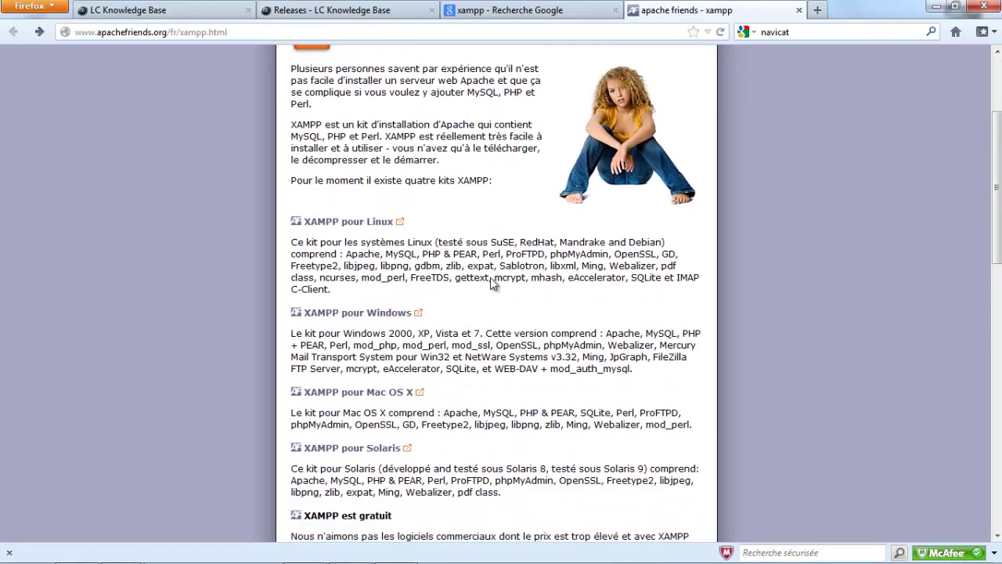
left_click(368, 316)
scroll(389, 304, "down", 3)
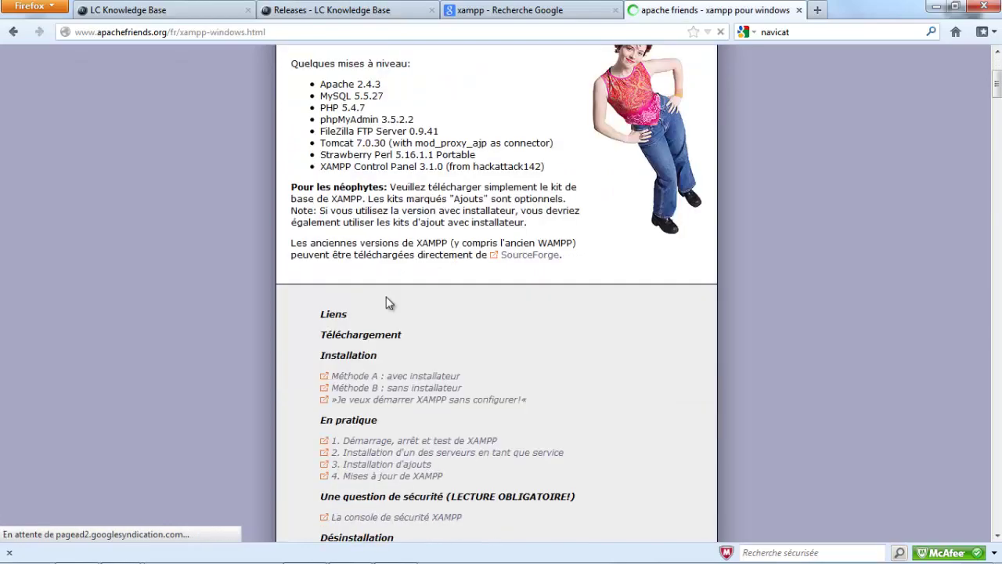
scroll(390, 303, "down", 5)
Step: Open "Méthode B : sans installateur" in a new tab, skim its setup instructions, and close that tab
middle_click(396, 185)
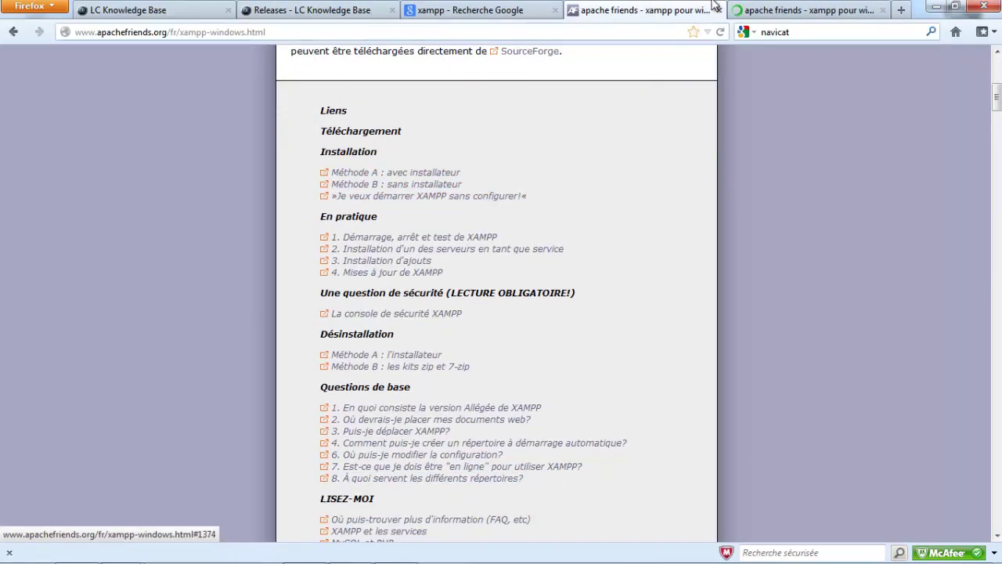
left_click(783, 10)
scroll(461, 259, "down", 5)
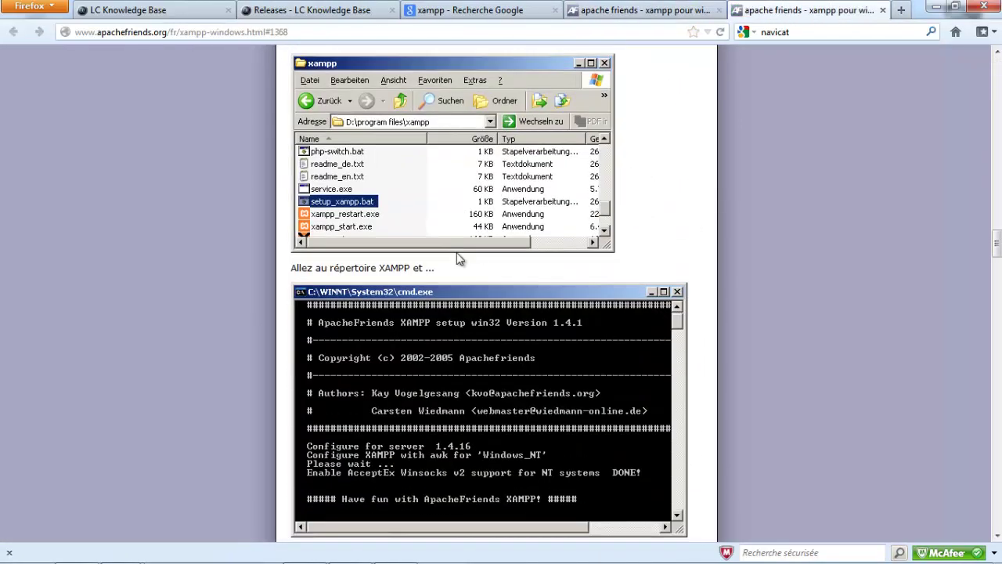
scroll(460, 260, "down", 15)
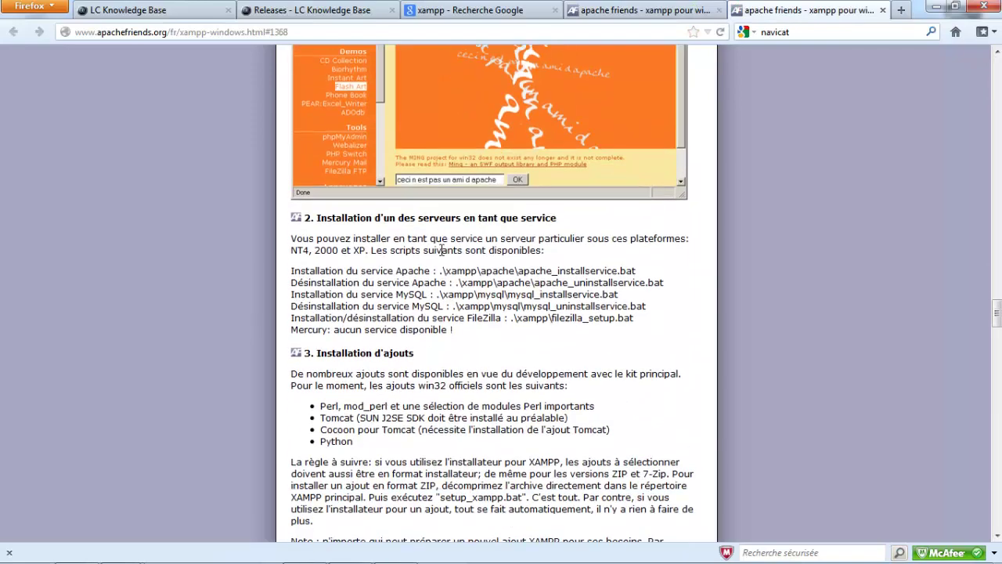
scroll(442, 250, "down", 8)
left_click(882, 10)
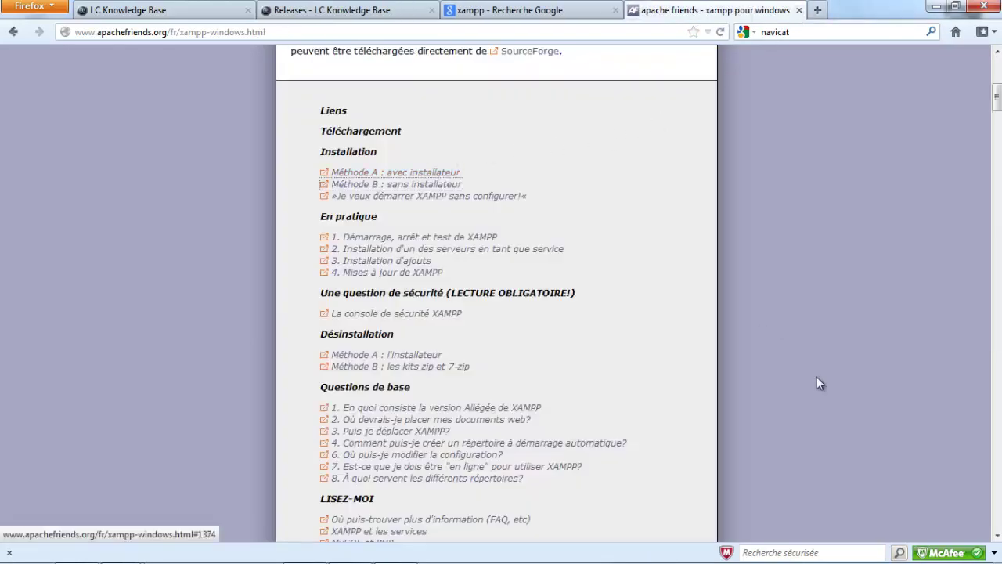
Step: Show the hidden notification-area icons in the Windows taskbar and hide them again
left_click(854, 550)
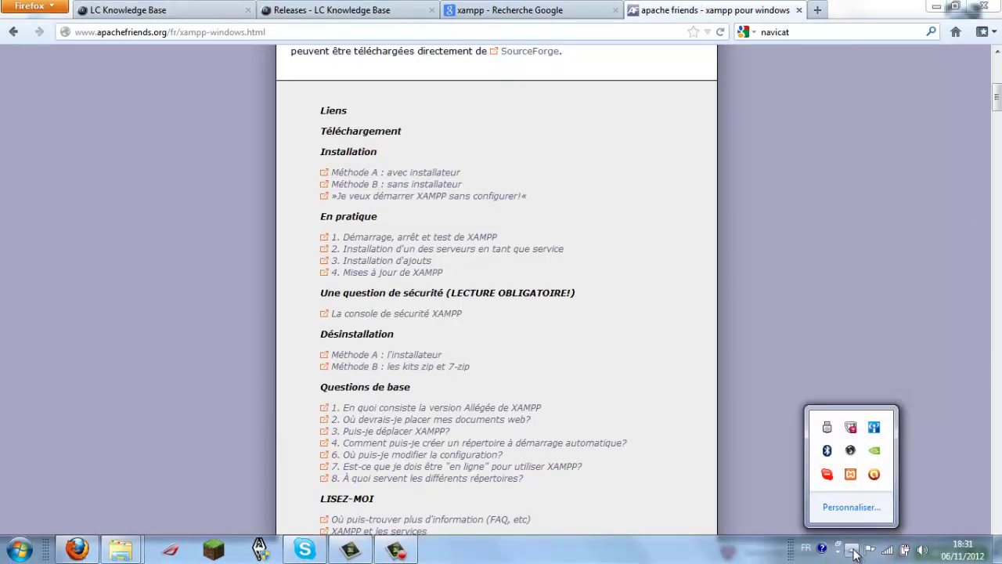
left_click(849, 548)
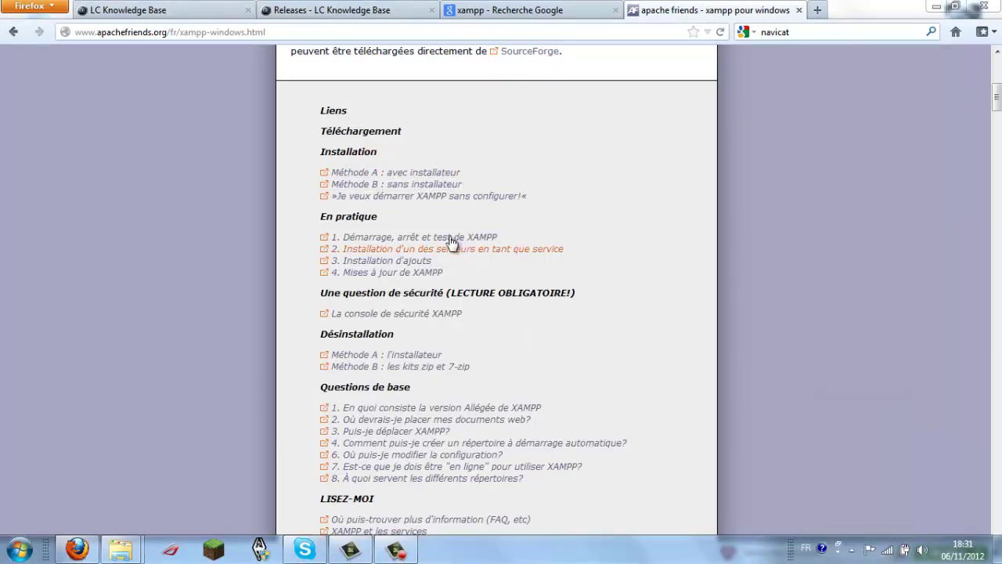
Step: Open the "Méthode A : avec installateur" section, skim the installation, security, uninstallation and basic-question sections, and close the XAMPP tab
left_click(406, 176)
scroll(526, 152, "up", 3)
scroll(522, 153, "down", 15)
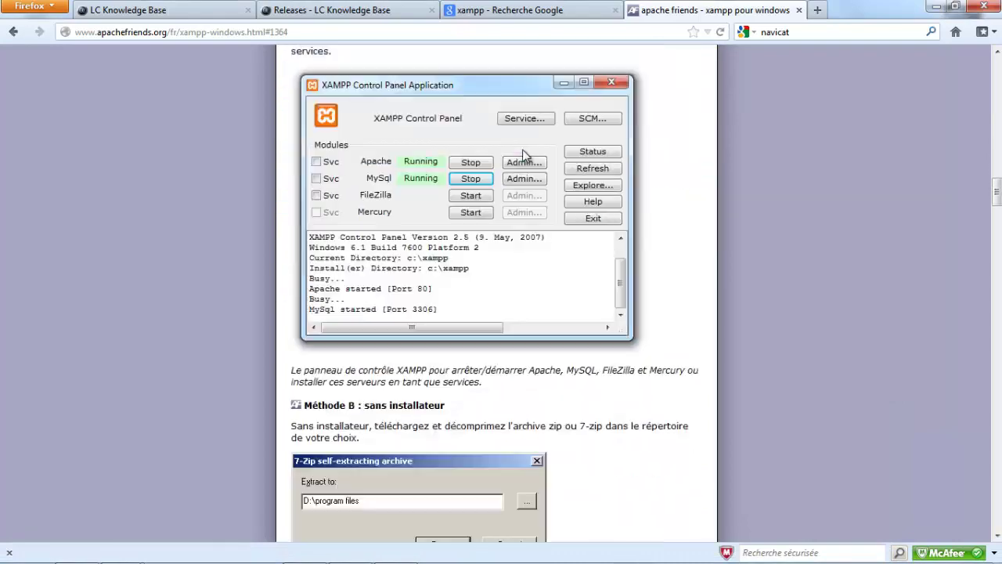
scroll(522, 149, "down", 15)
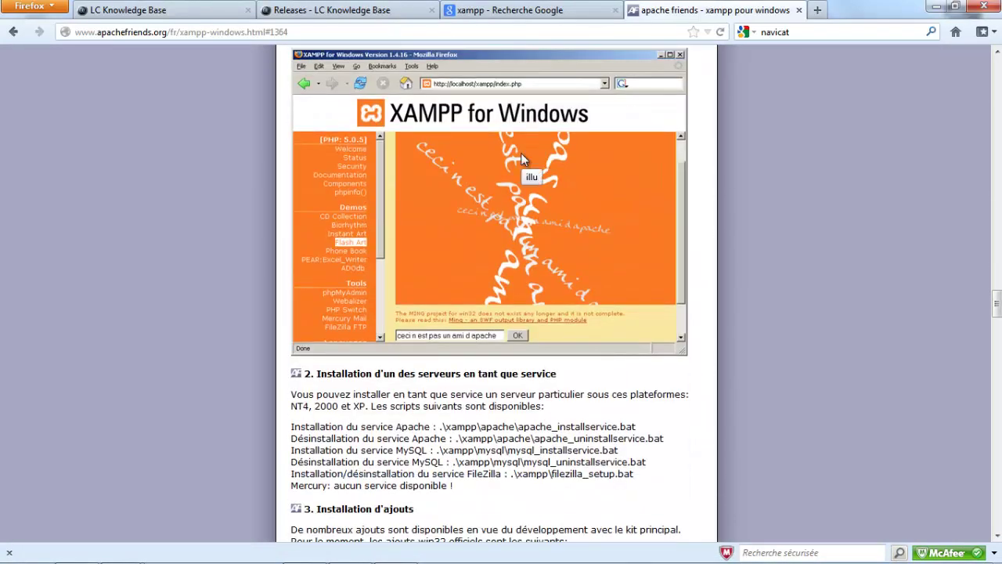
scroll(492, 239, "down", 15)
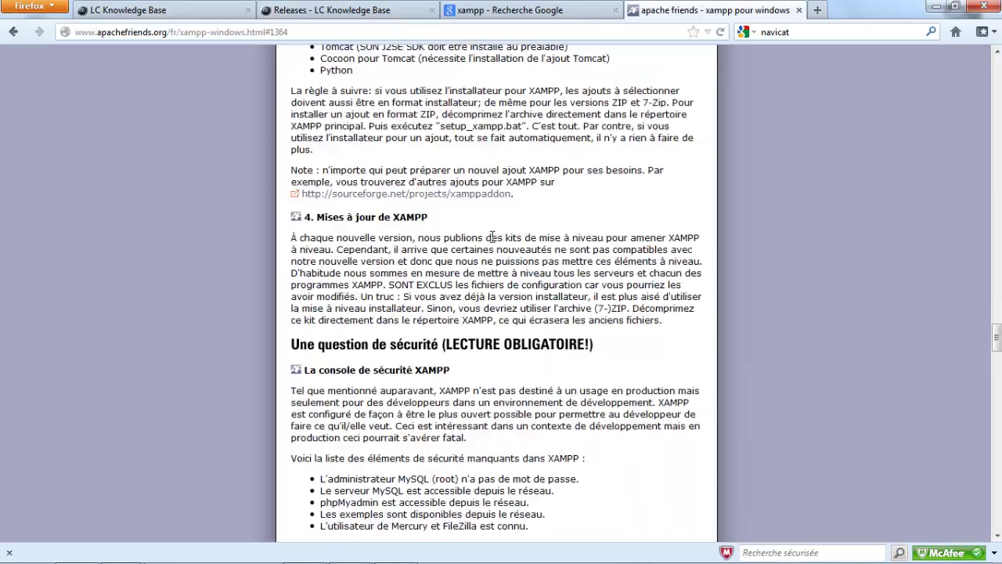
scroll(492, 247, "down", 4)
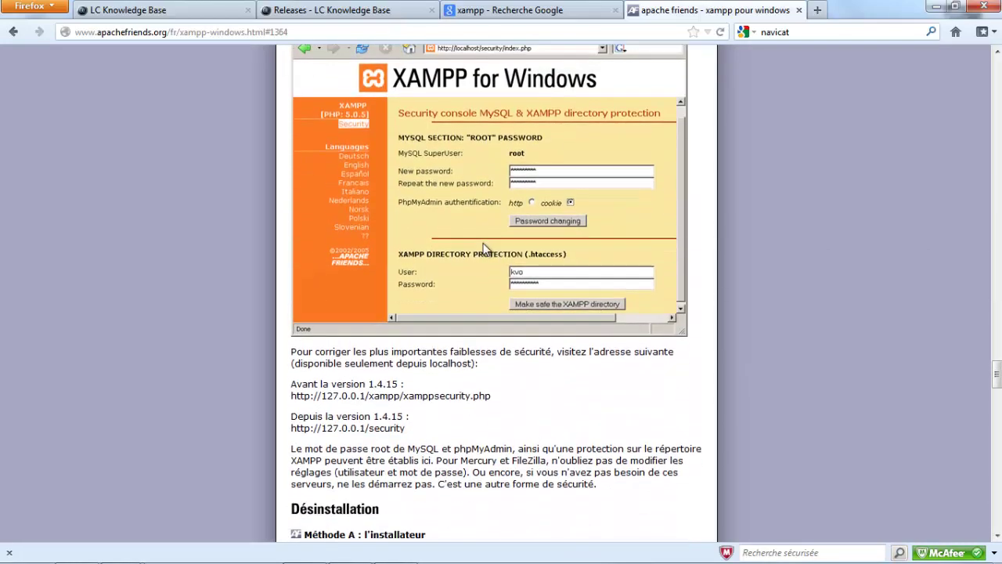
scroll(540, 218, "down", 10)
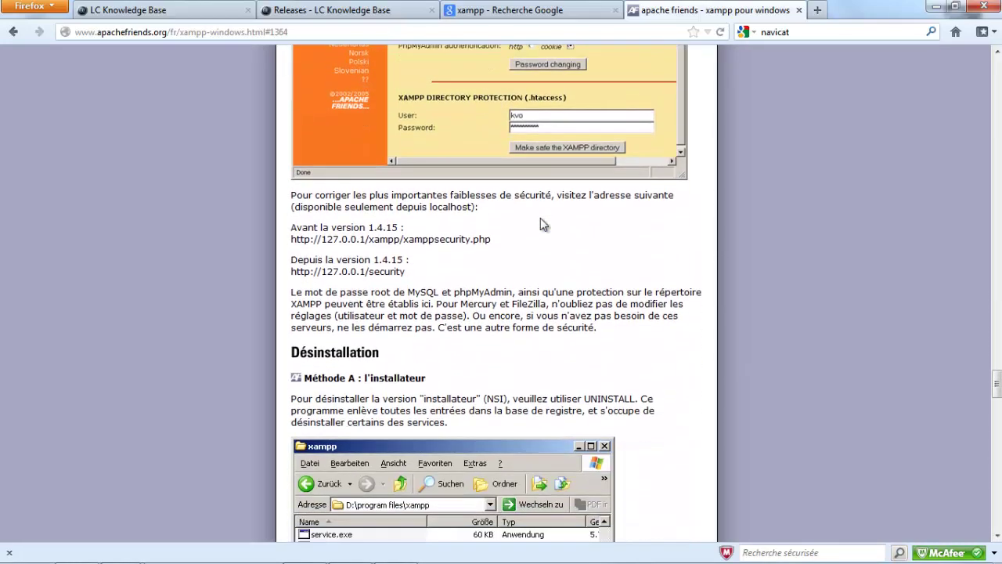
scroll(535, 228, "down", 20)
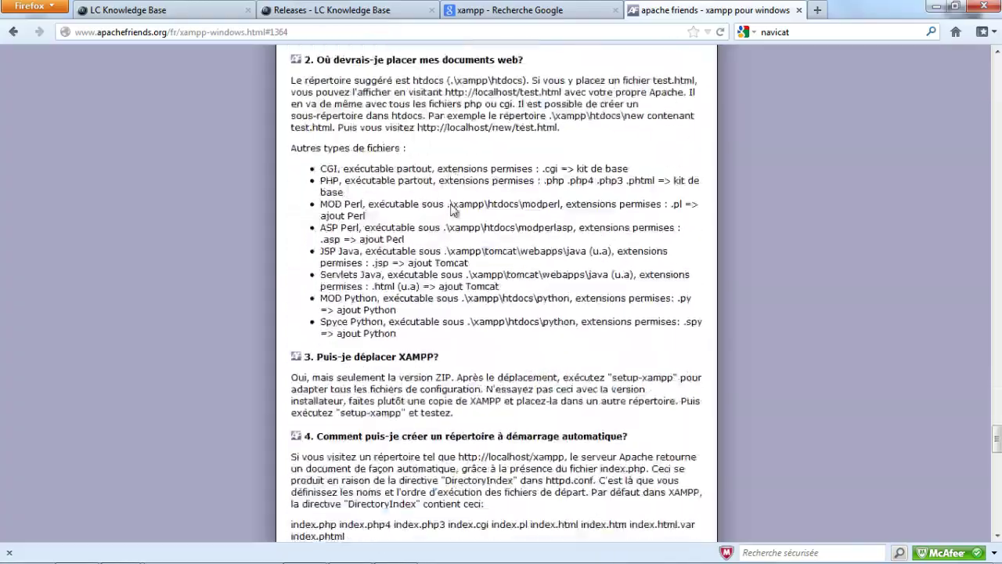
scroll(449, 212, "up", 20)
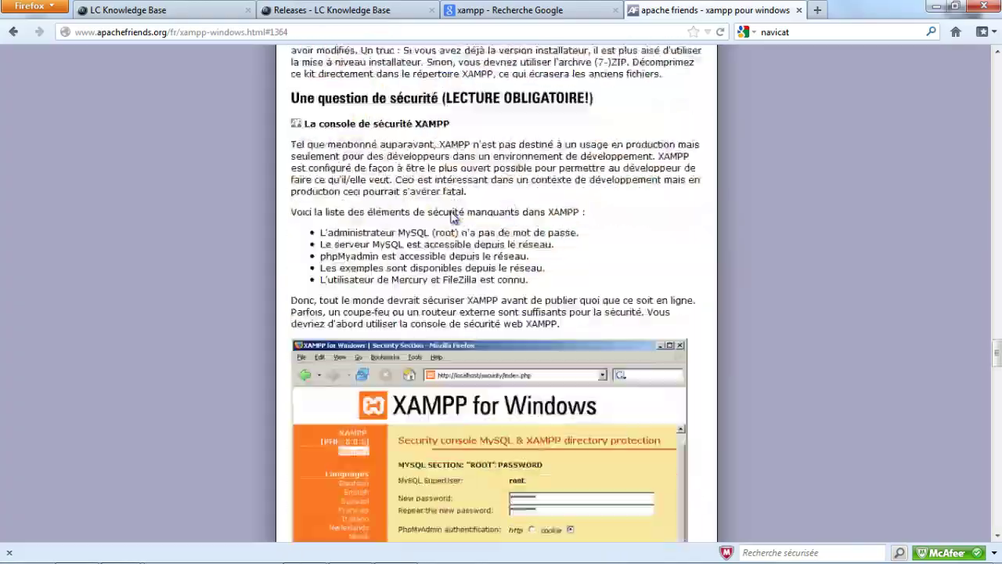
scroll(452, 213, "up", 20)
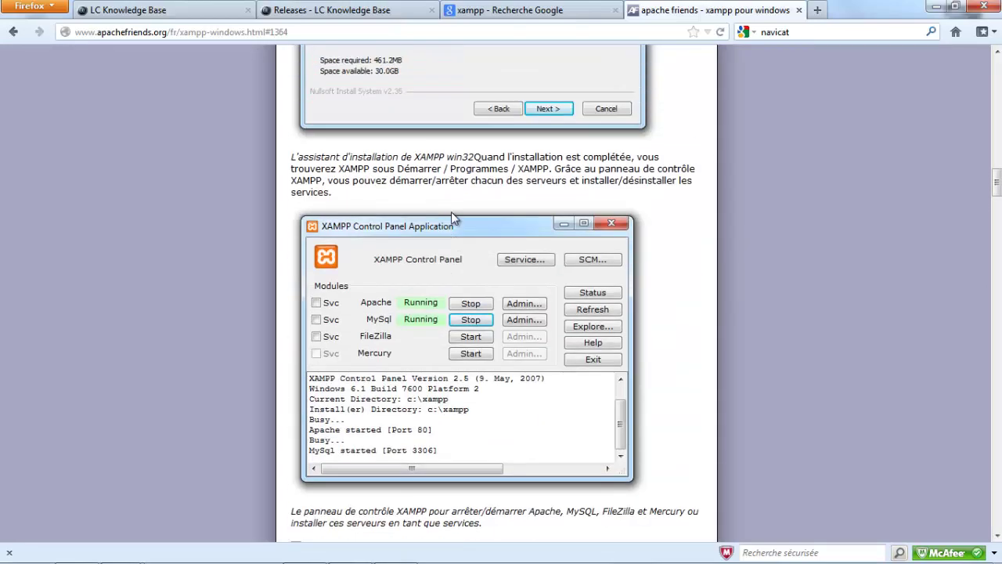
scroll(457, 218, "up", 20)
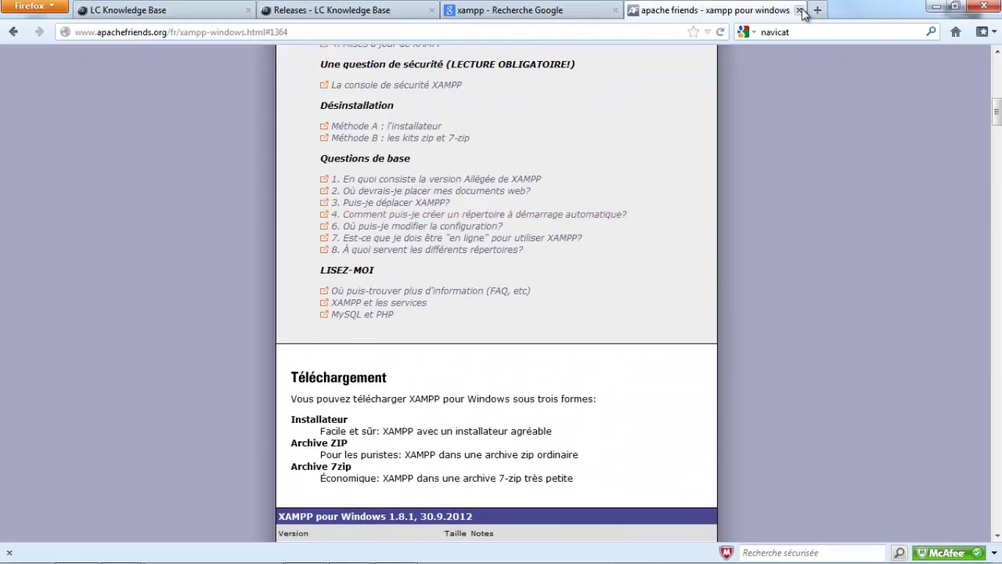
left_click(800, 10)
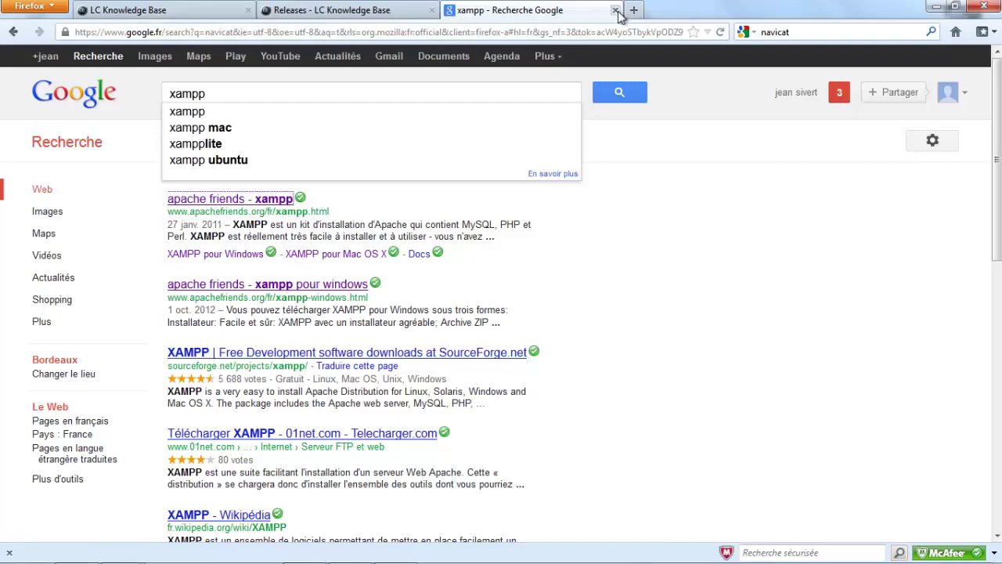
Step: Close the search results tab, bring up the XAMPP Control Panel from the notification area, look over its modules, and close its window
left_click(615, 11)
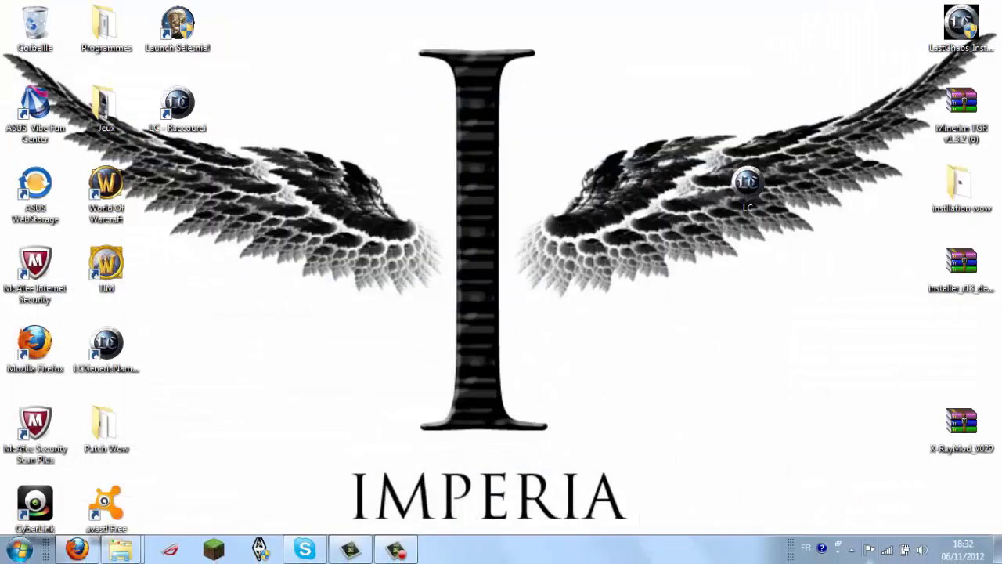
left_click(854, 549)
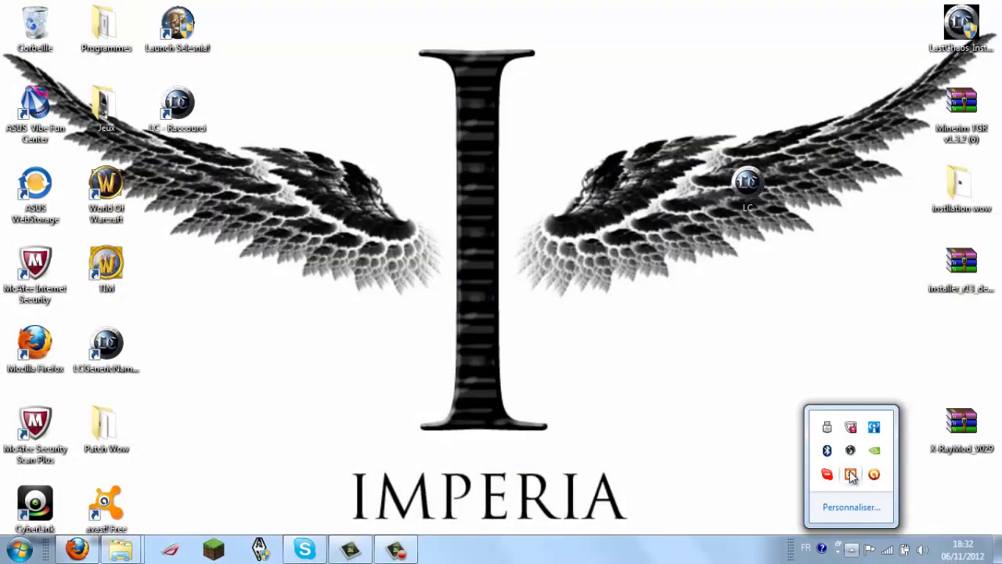
right_click(851, 475)
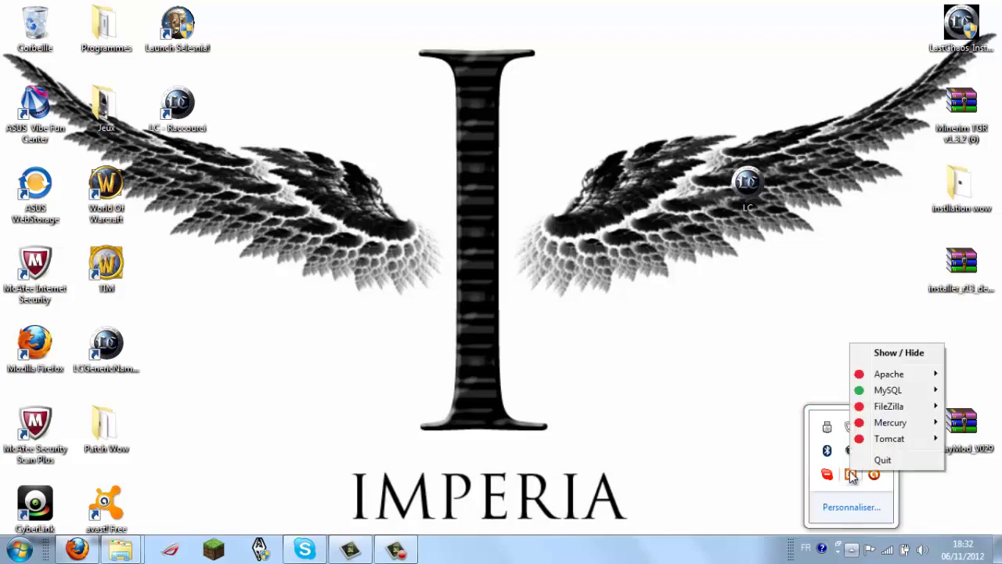
left_click(897, 353)
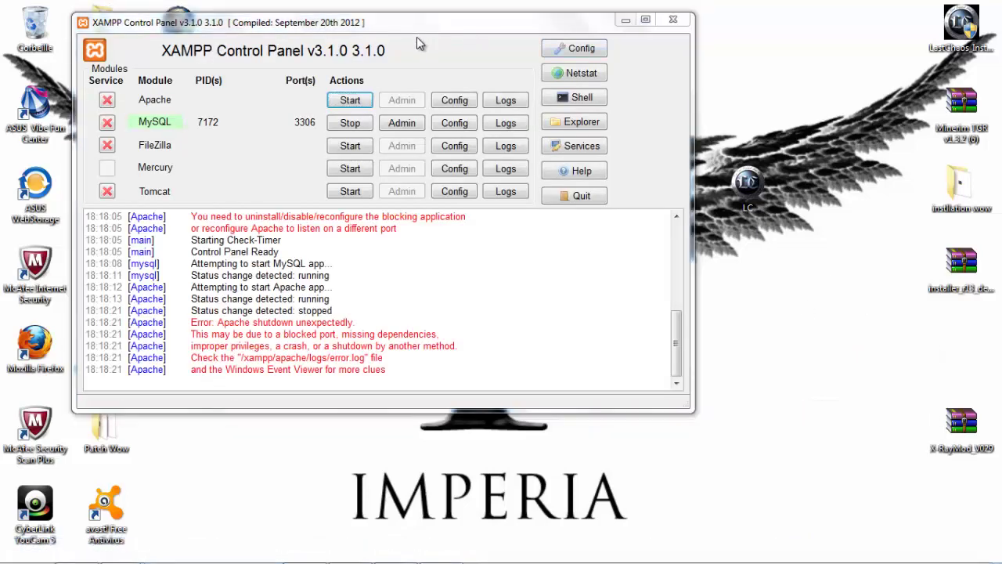
left_click_drag(419, 29, 487, 117)
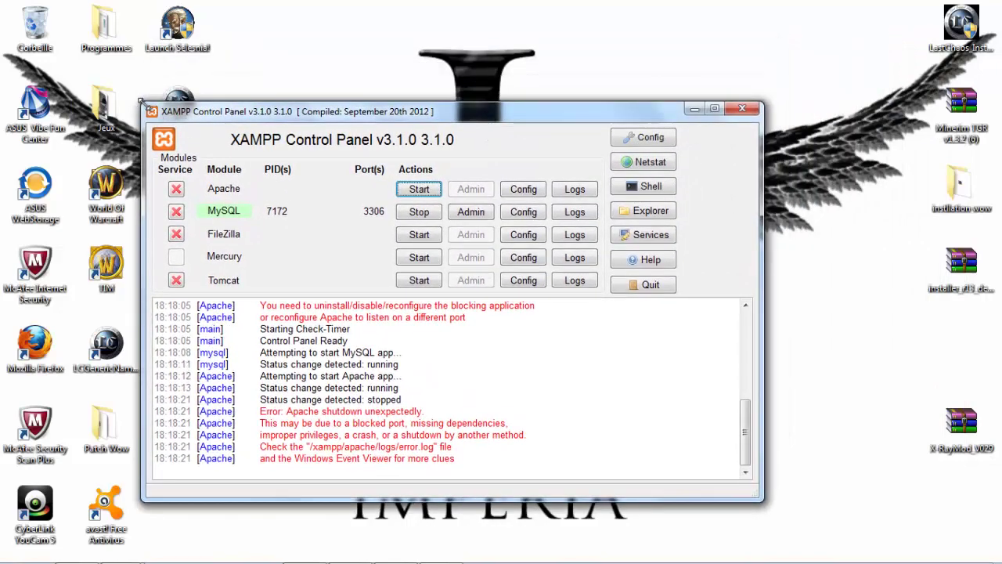
left_click_drag(224, 115, 403, 84)
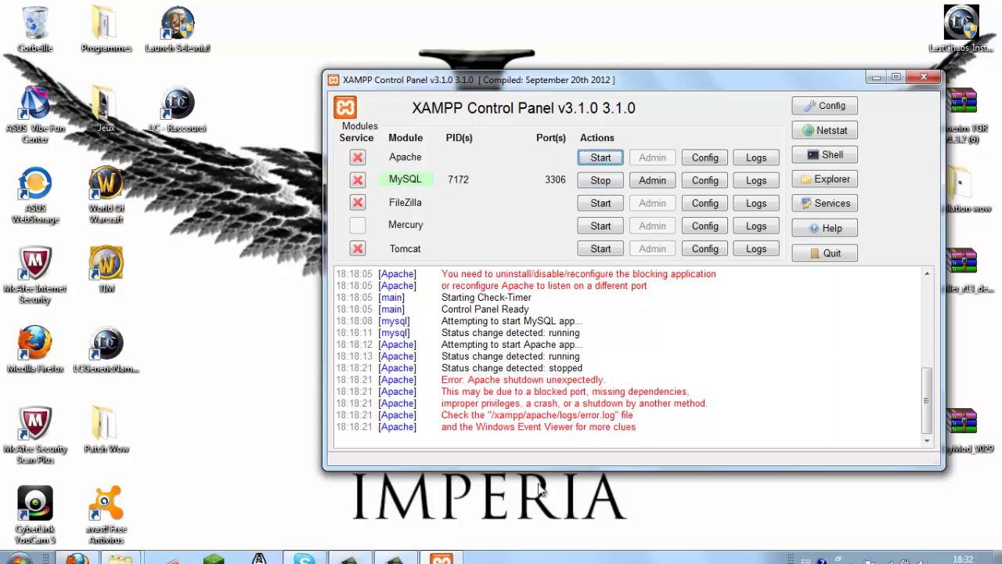
mouse_move(314, 553)
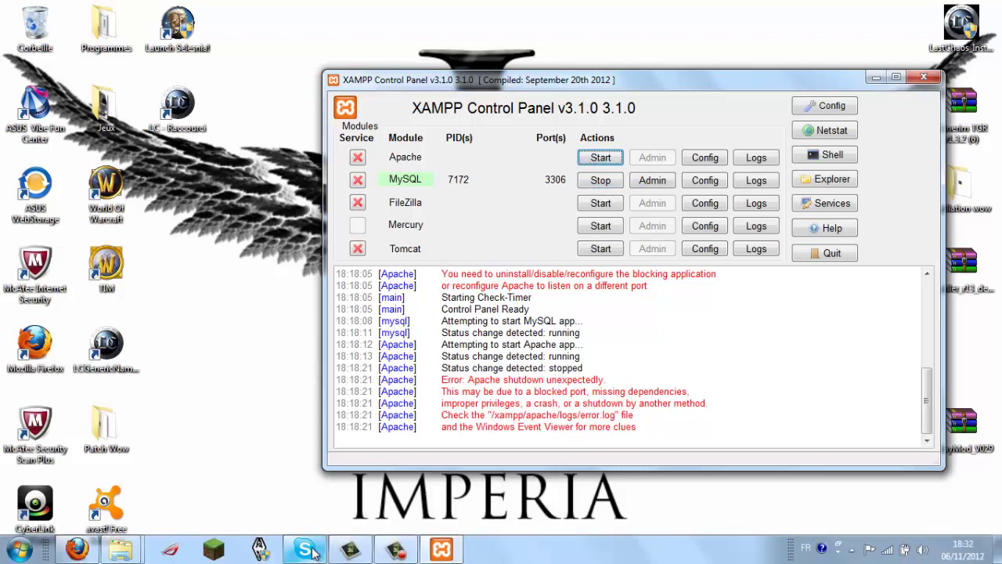
left_click(462, 500)
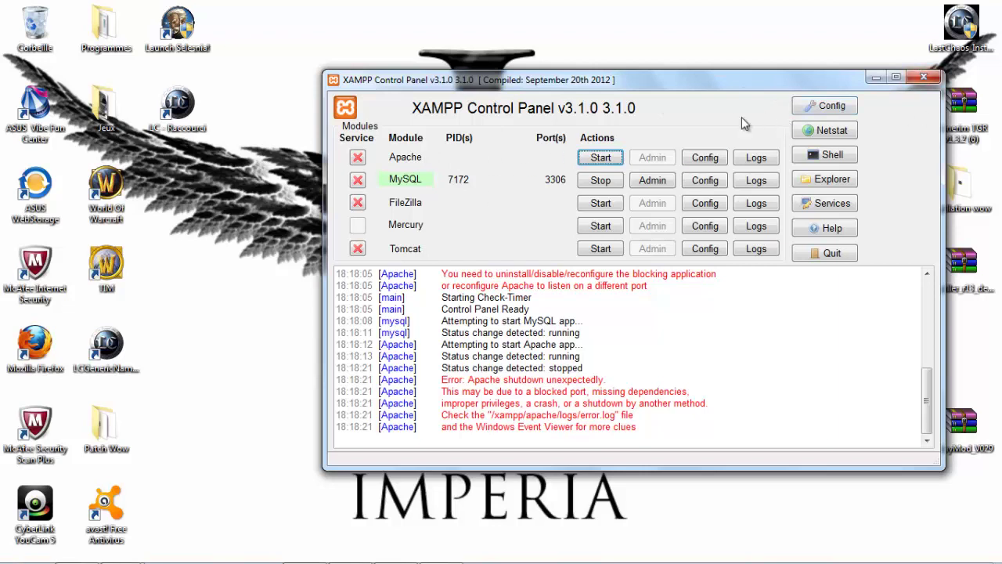
left_click(923, 81)
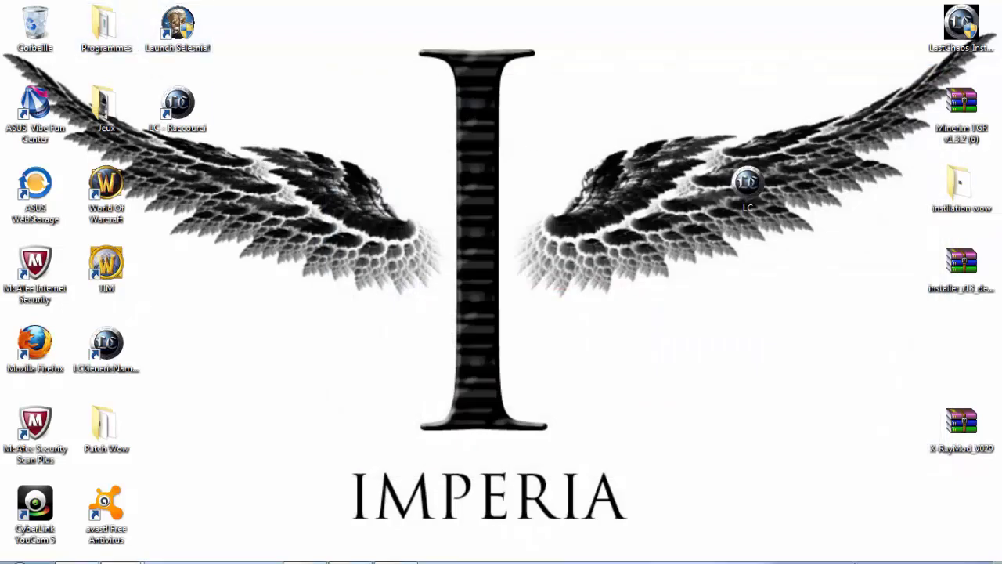
Step: Show the XAMPP Control Panel from the notification area again to check the MySQL module, and close the window
left_click(852, 550)
right_click(853, 479)
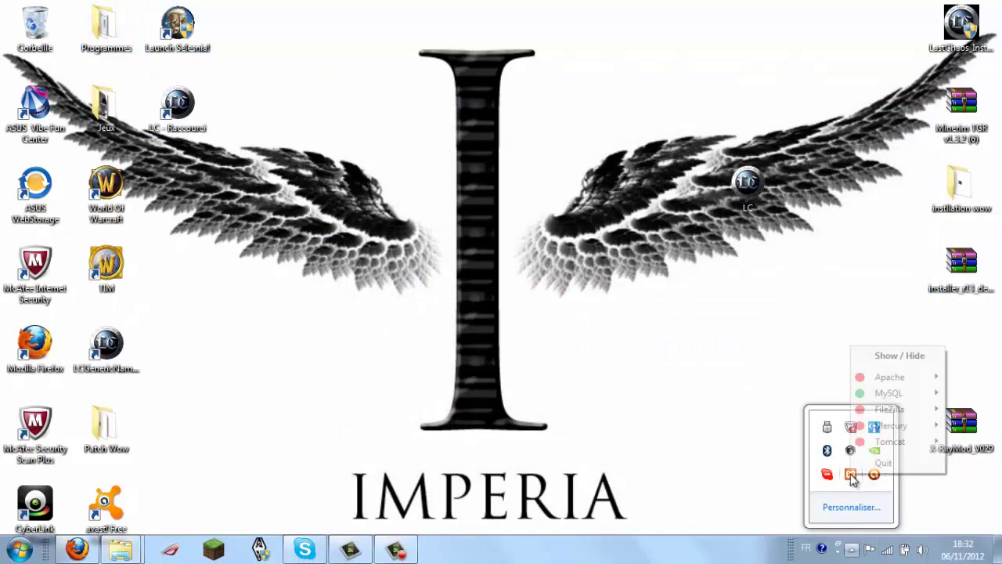
left_click(854, 466)
right_click(852, 473)
left_click(858, 318)
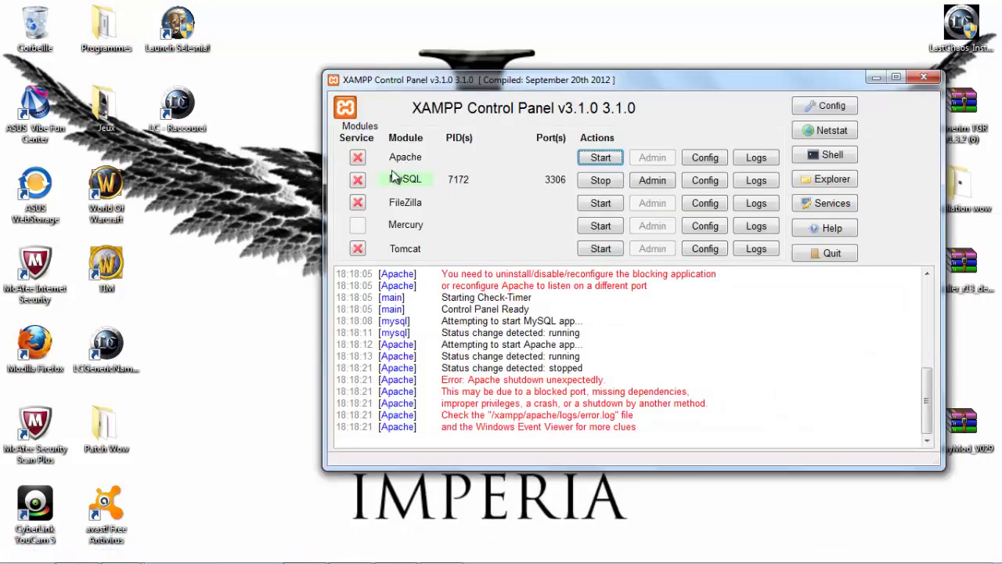
left_click(924, 79)
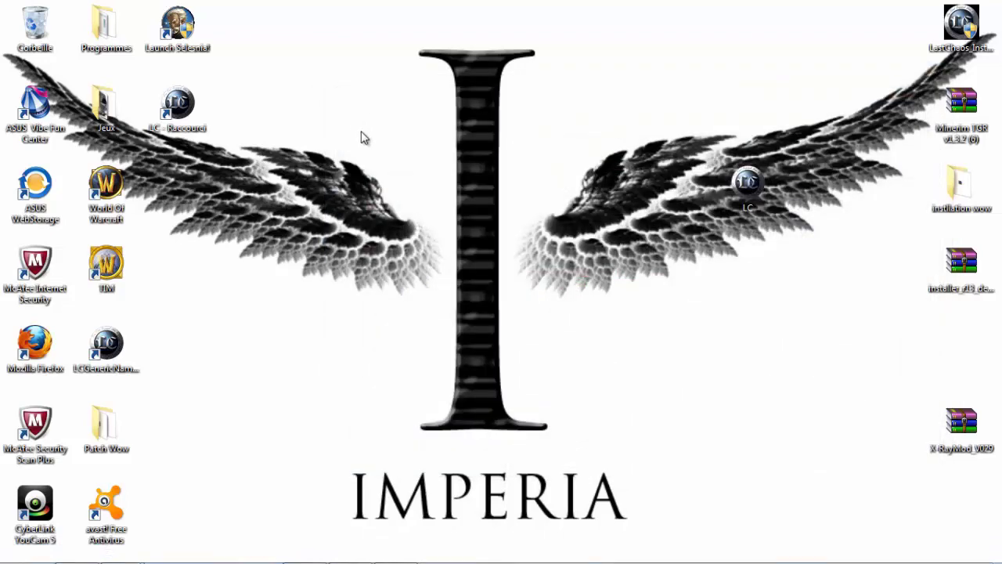
Step: Launch Navicat Premium from the Programmes desktop folder and open the localhost connection
double_click(126, 34)
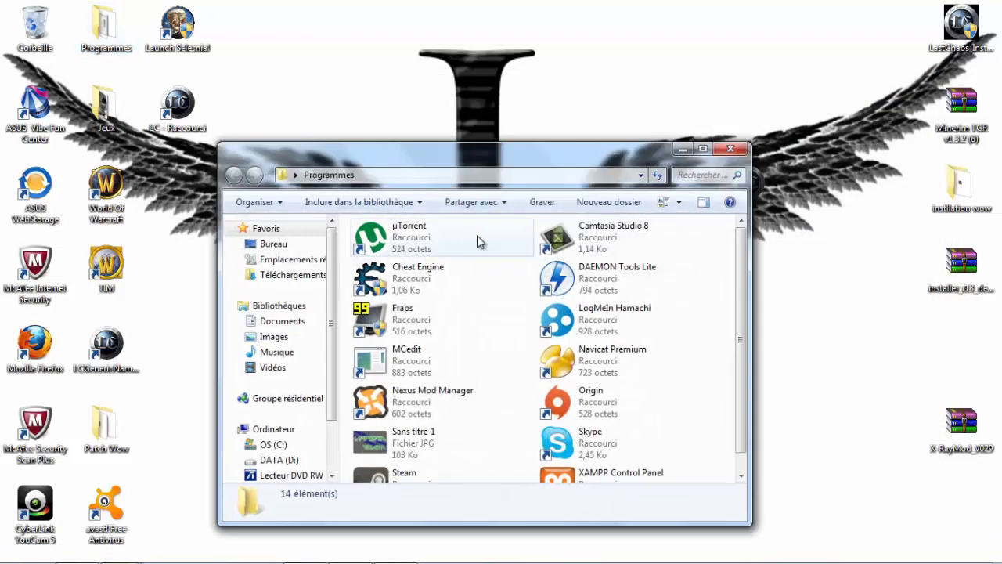
double_click(583, 360)
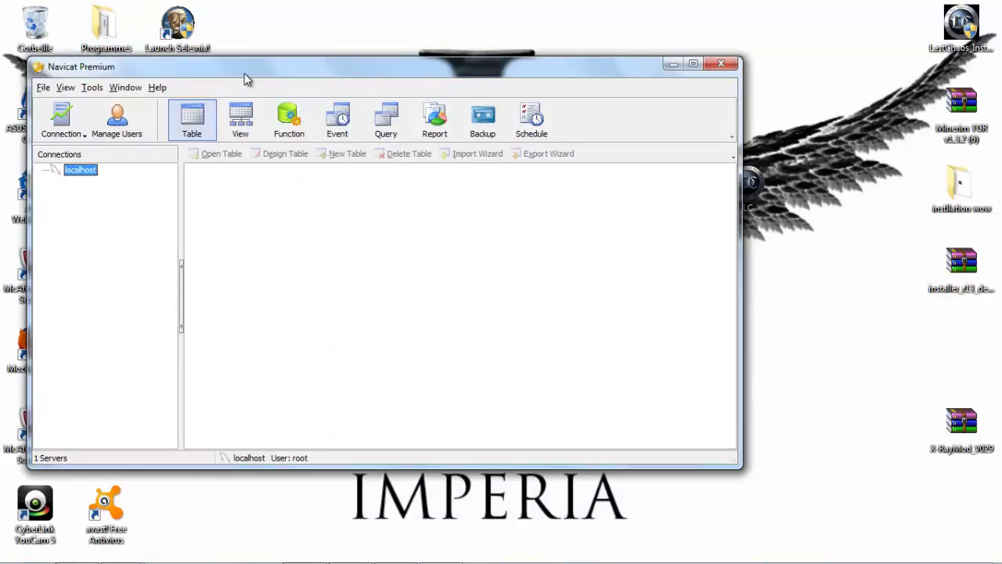
left_click_drag(317, 68, 744, 97)
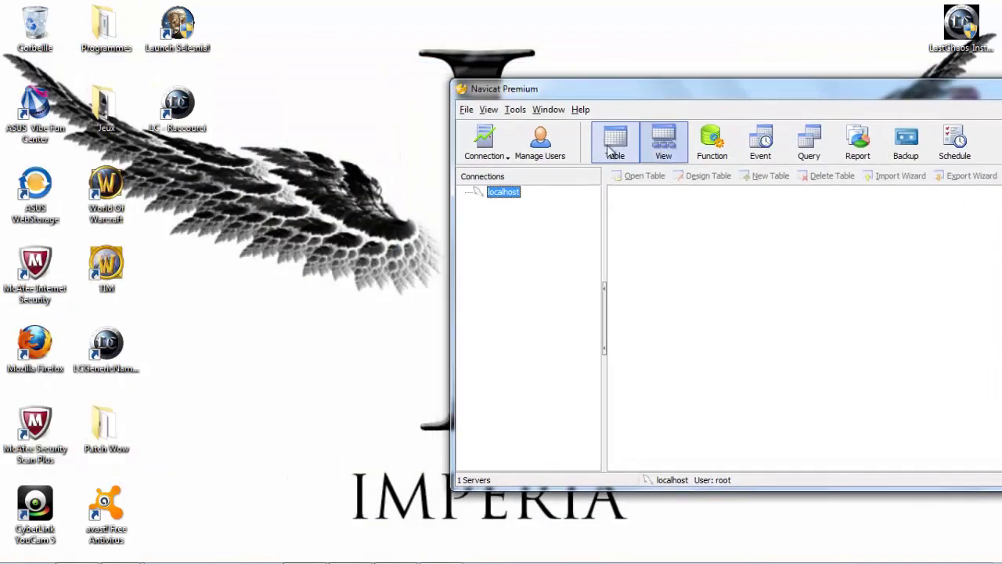
double_click(504, 192)
left_click_drag(570, 98, 444, 61)
right_click(384, 161)
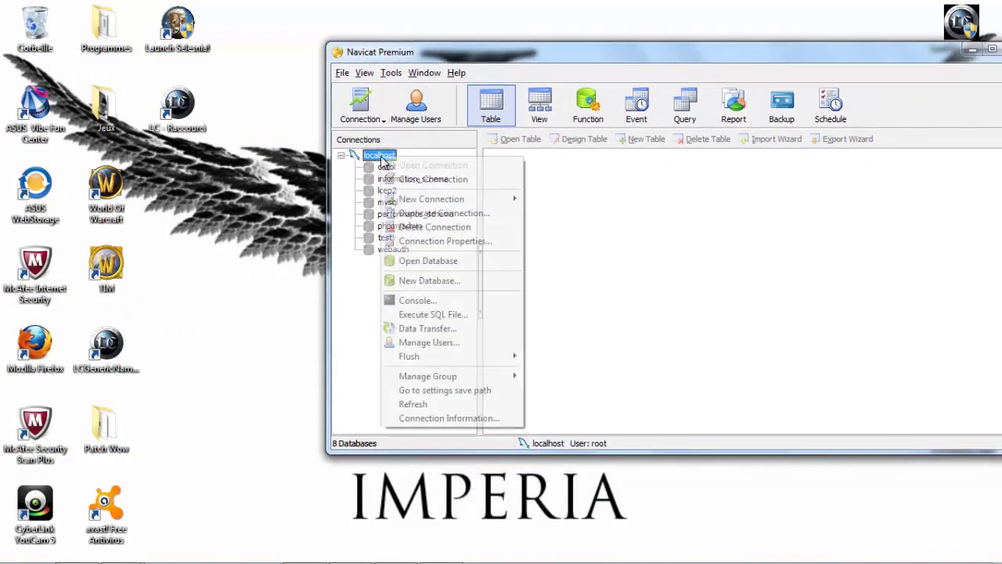
left_click(424, 282)
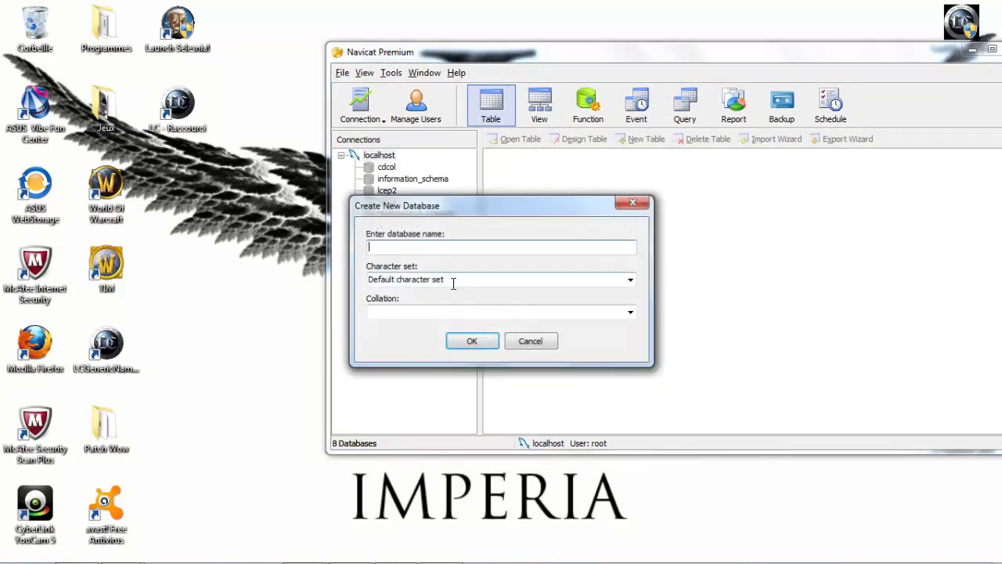
left_click(453, 284)
left_click(428, 246)
double_click(422, 249)
left_click(472, 340)
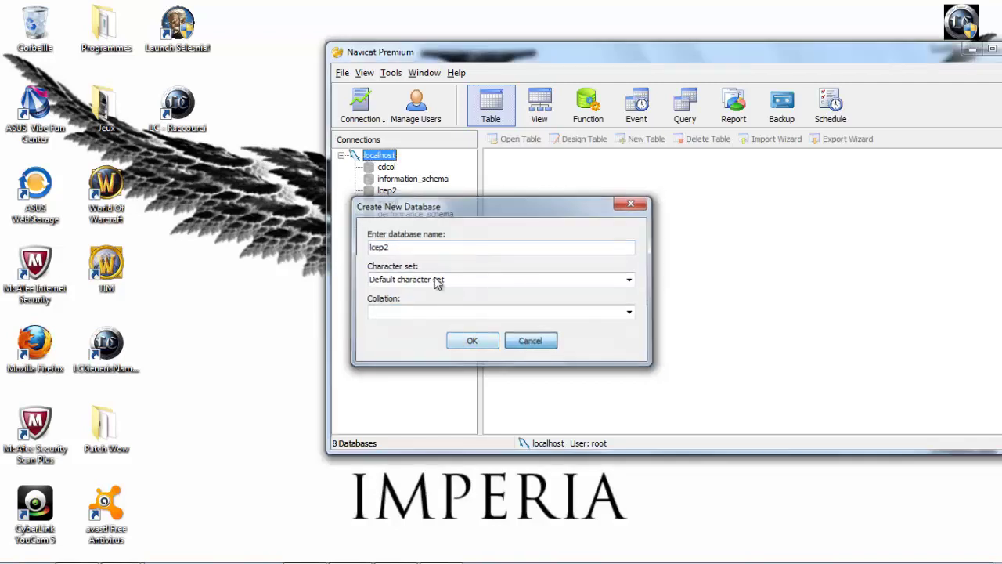
Step: Open the lcep2 database under the localhost connection and display its tables
left_click(387, 192)
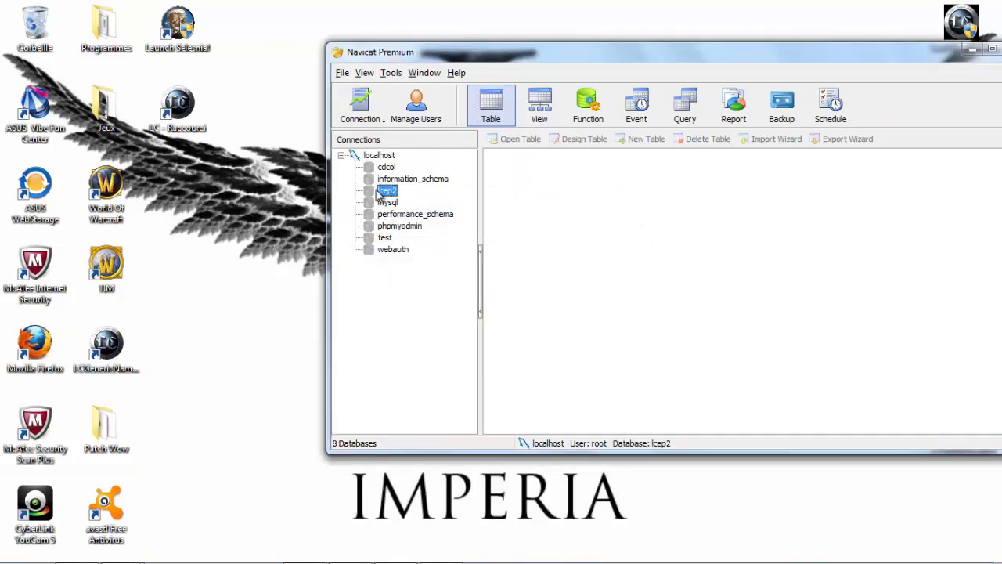
double_click(387, 191)
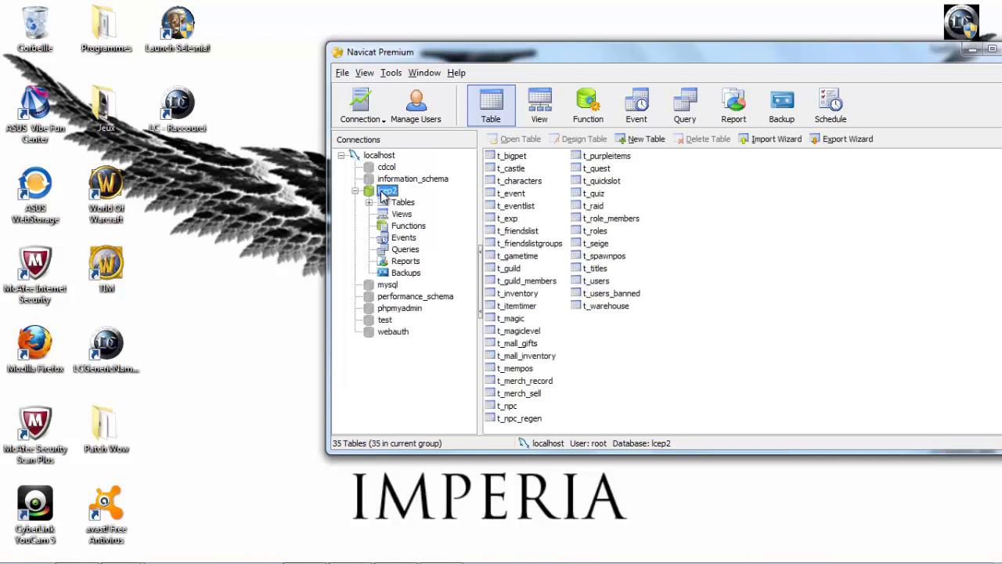
left_click_drag(687, 400, 429, 147)
left_click(775, 400)
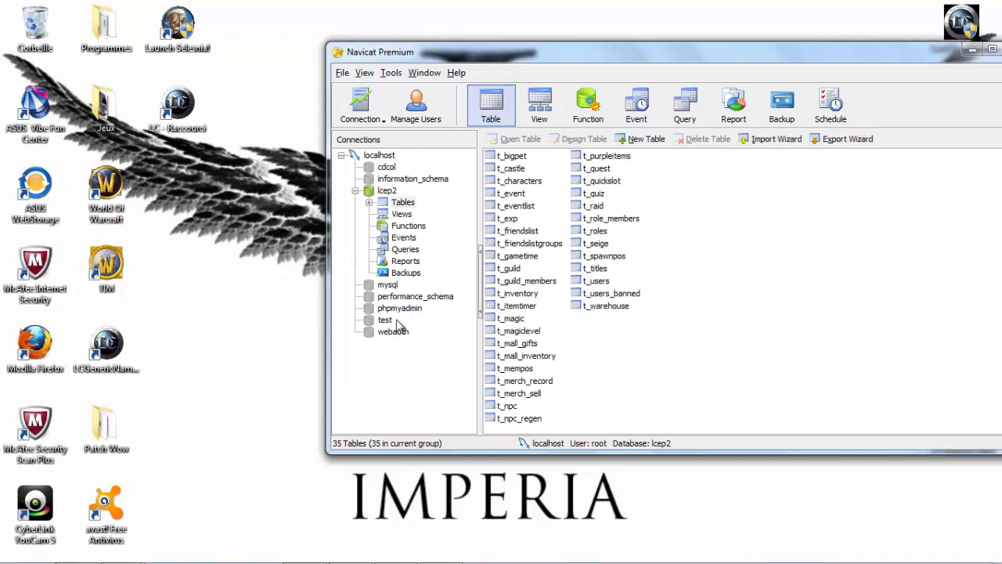
Step: Switch to the emu3011 folder in Windows Explorer, place its window beside Navicat, and open the Database subfolder
mouse_move(116, 552)
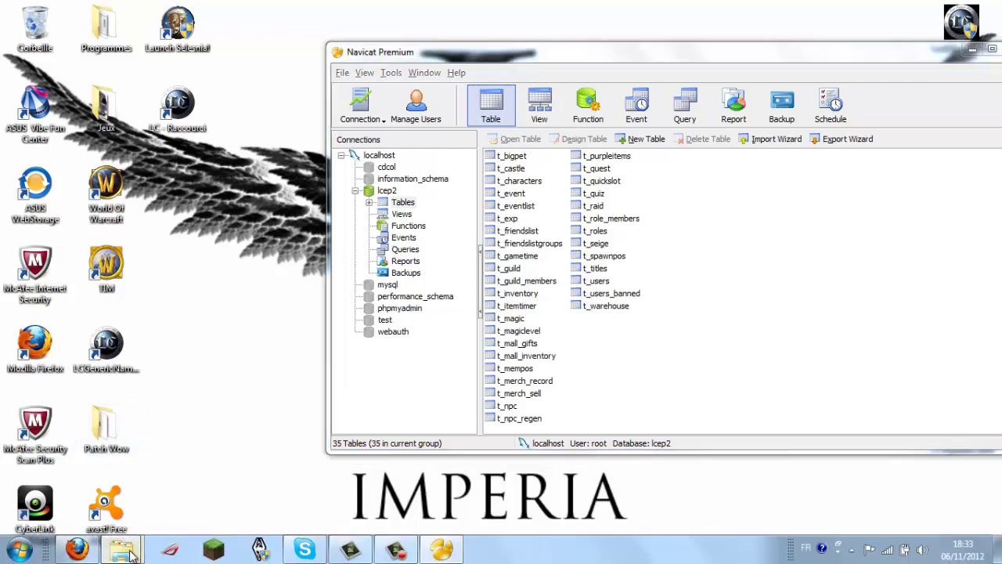
left_click(118, 475)
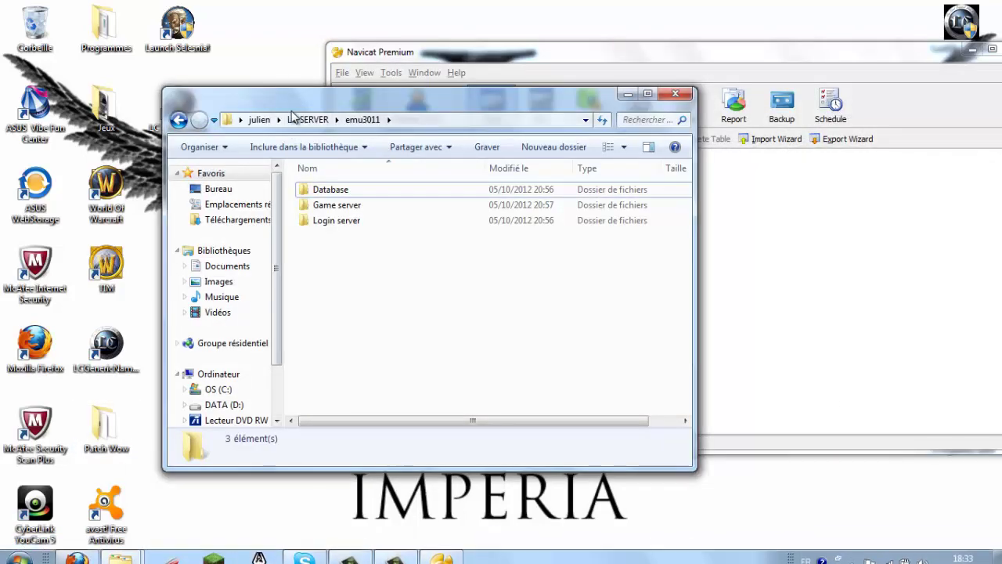
left_click_drag(292, 98, 92, 115)
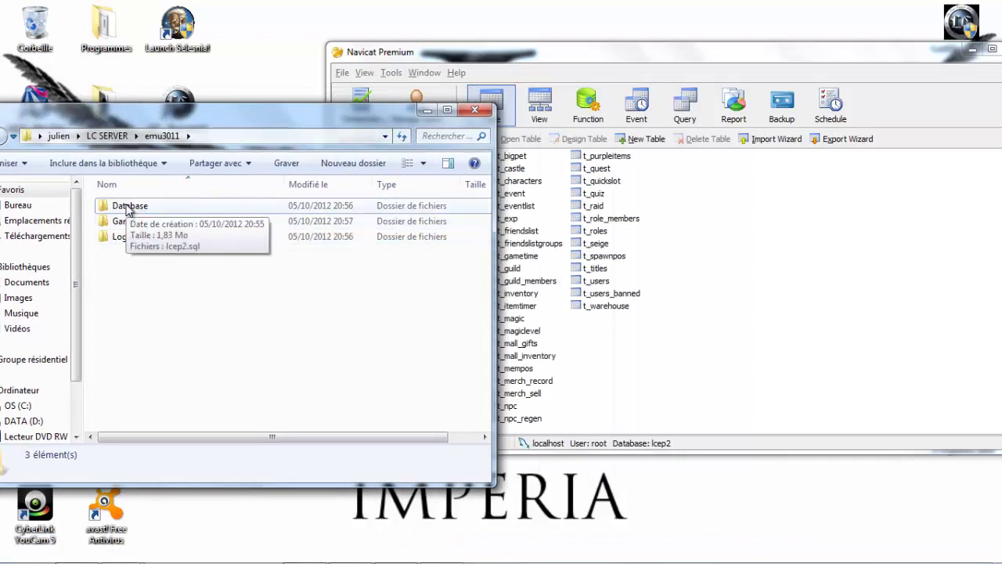
double_click(127, 207)
Step: Try to execute lcep2.sql on the lcep2 database with UTF-8 encoding, check the message log, and close the Execute SQL File dialog
left_click_drag(125, 207, 639, 237)
left_click(167, 203)
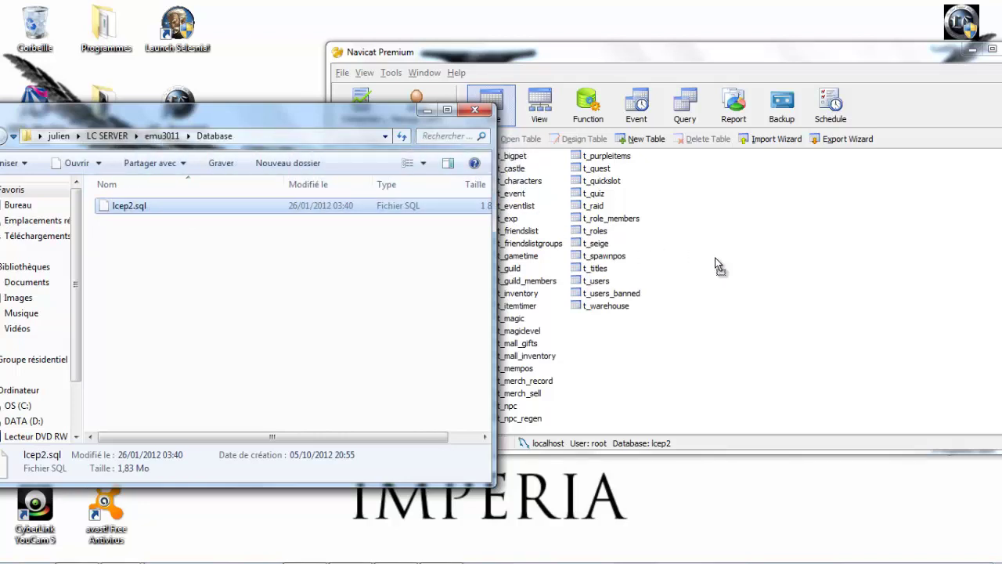
left_click_drag(540, 170, 750, 169)
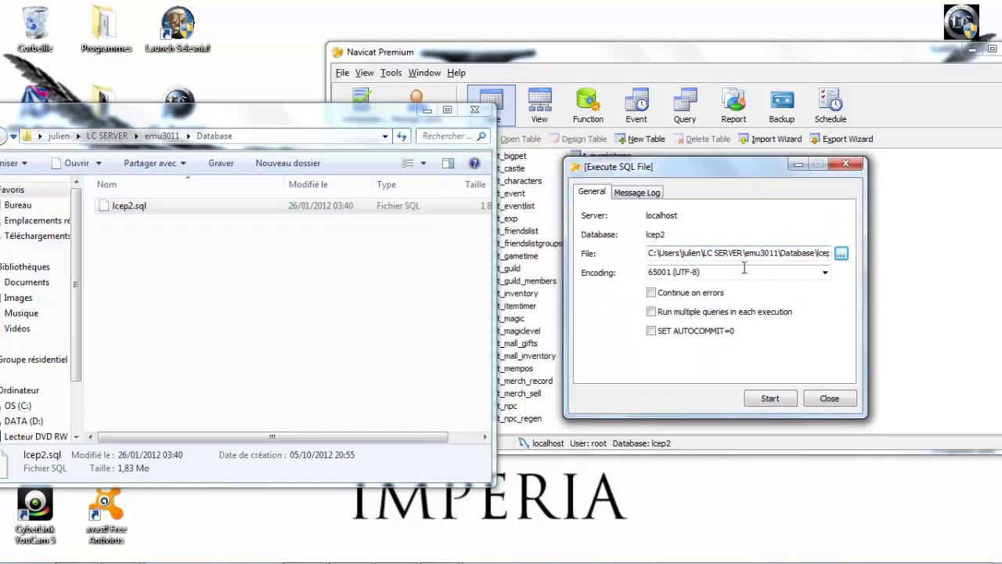
left_click(789, 400)
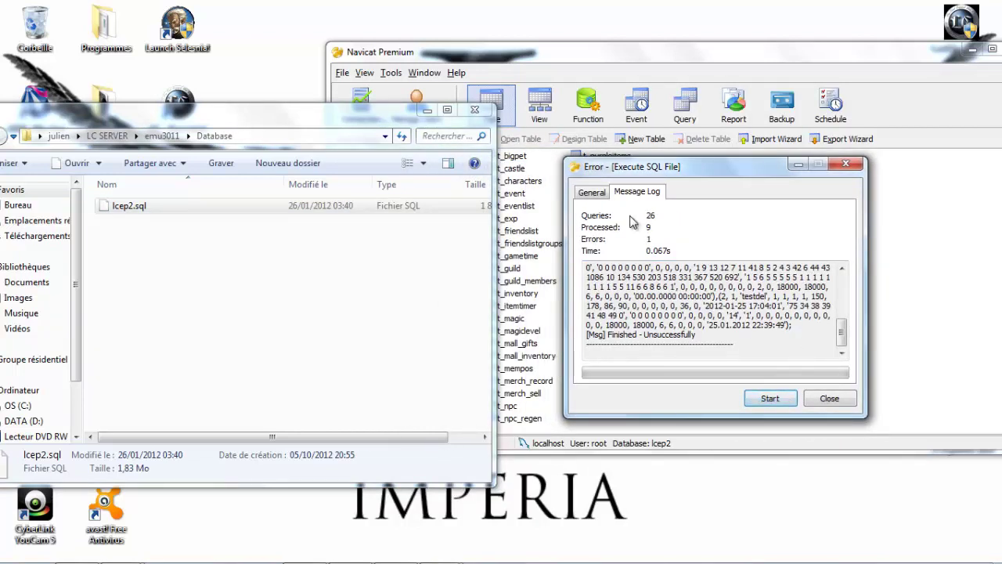
left_click_drag(845, 327, 713, 357)
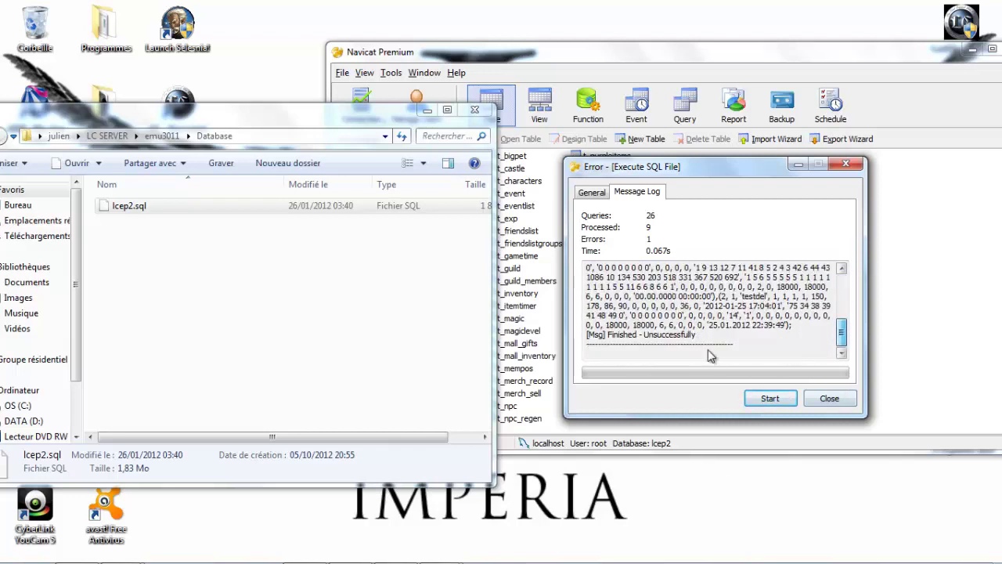
left_click(821, 400)
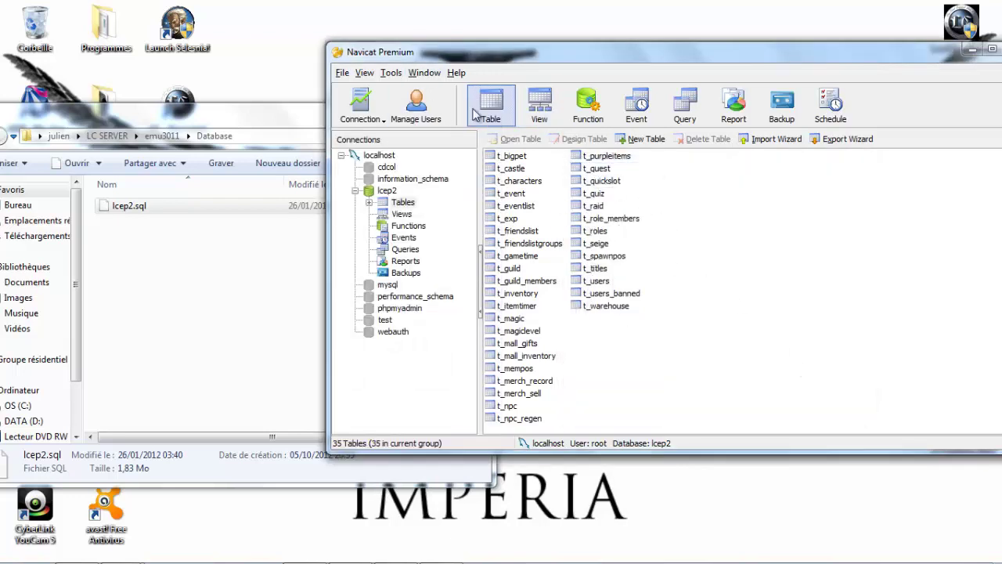
Step: Close the lcep2 database and reopen it to reload its table list
right_click(380, 192)
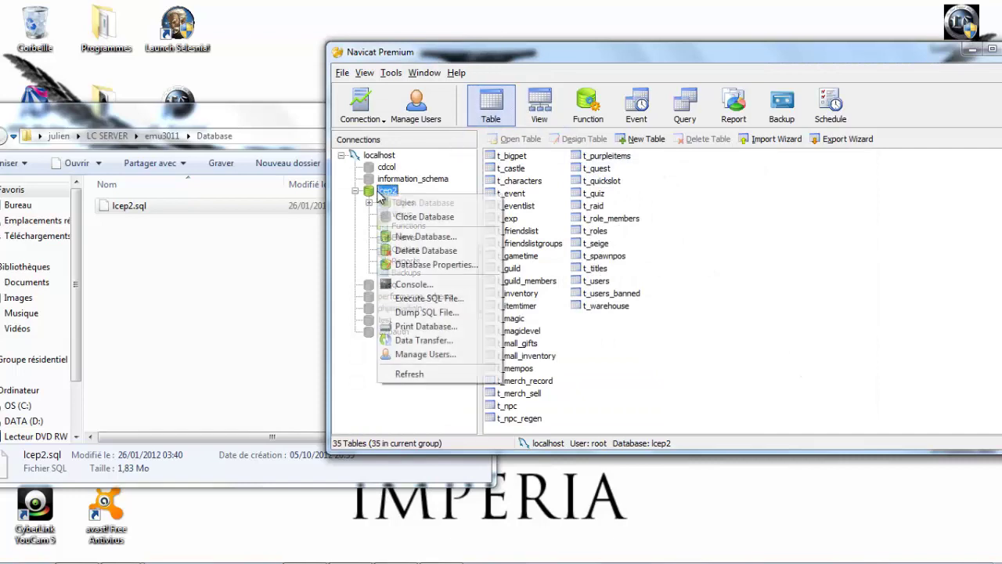
left_click(415, 217)
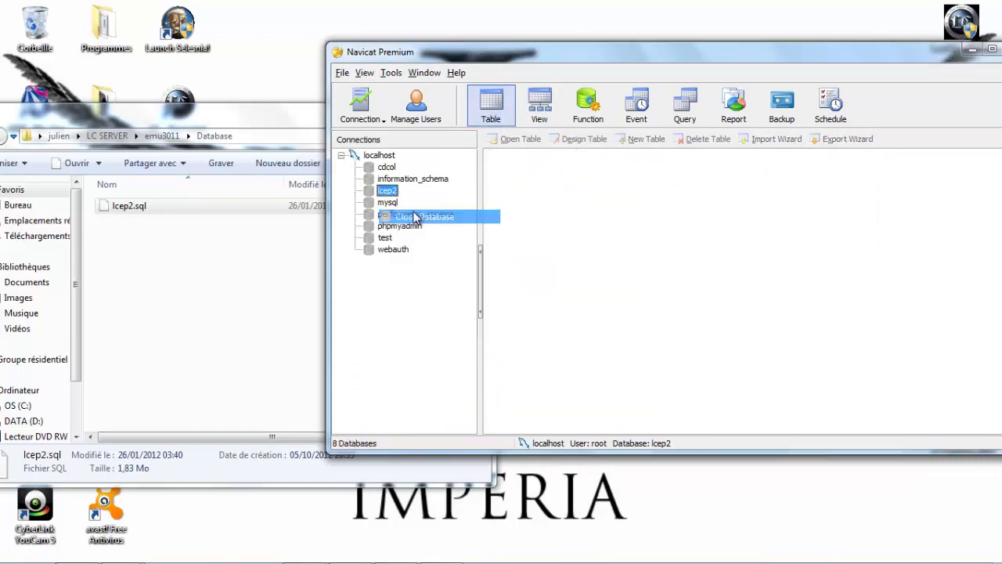
double_click(387, 193)
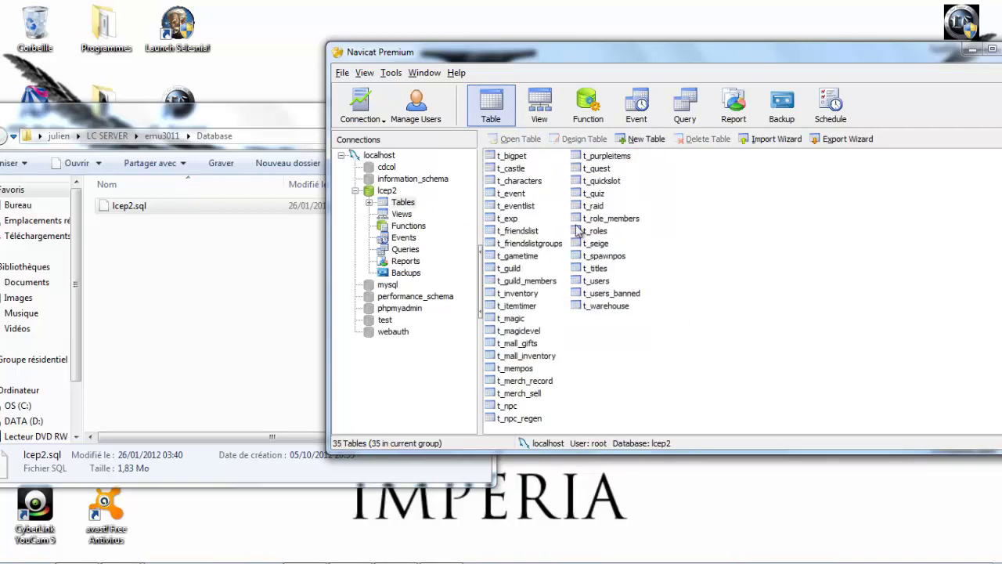
Step: Open the t_users table of lcep2 and examine the a_username and a_password fields of its account record
double_click(597, 282)
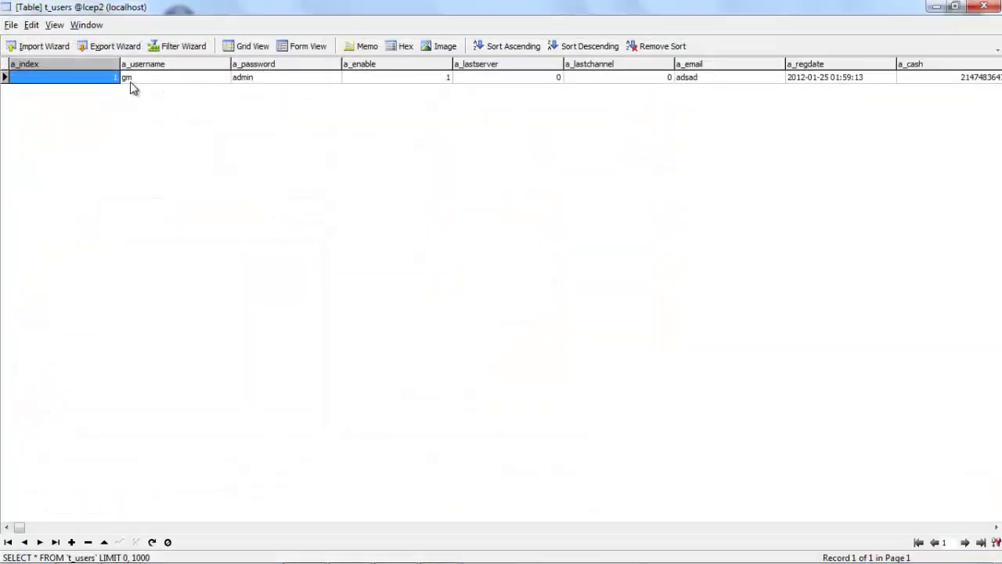
left_click(130, 80)
left_click(282, 79)
key("ctrl+a")
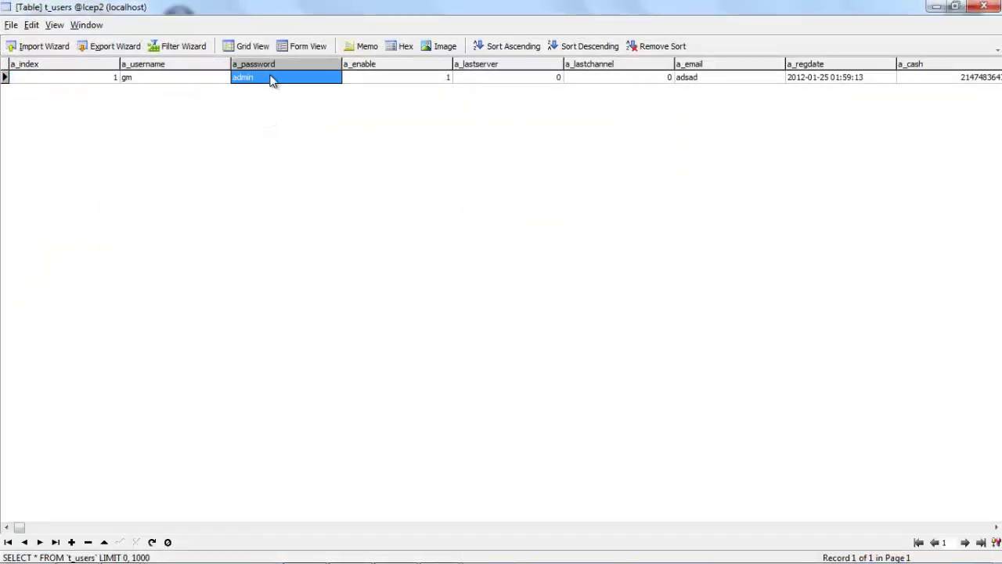
left_click(161, 78)
key("ctrl+a")
left_click(67, 68)
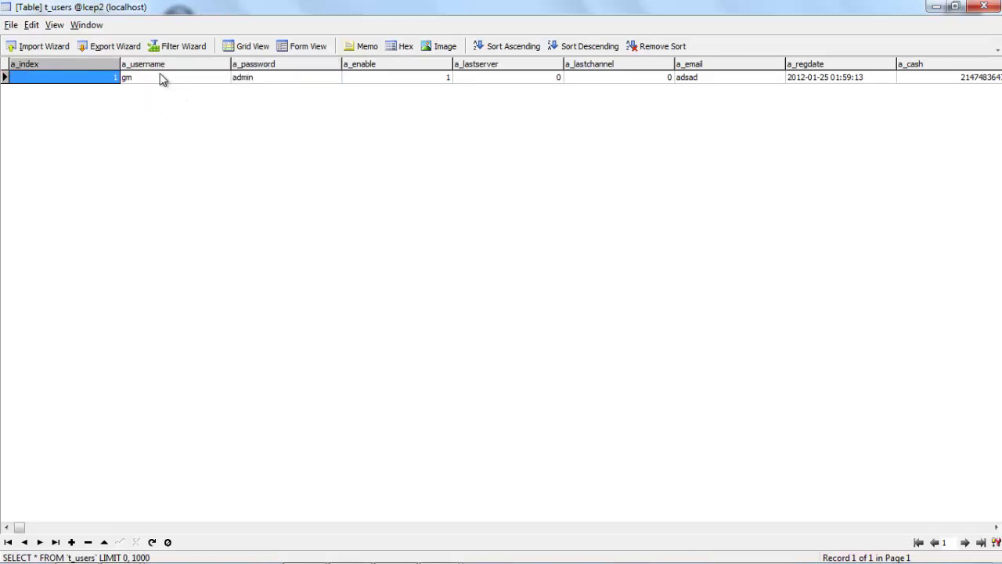
Step: Examine the a_index, a_username, a_password, a_enable and a_lastserver fields of the gm account record
left_click(133, 79)
key("ctrl+a")
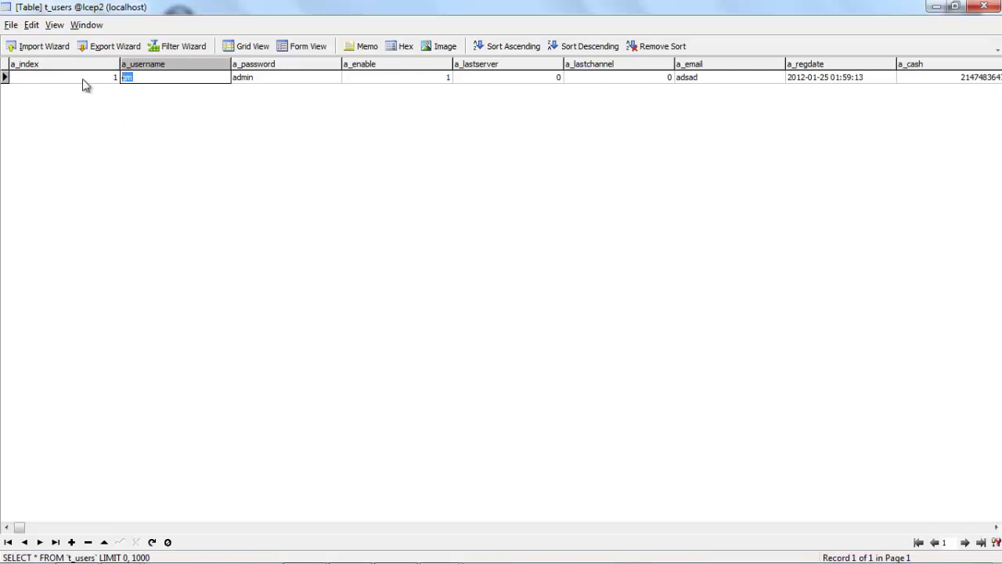
left_click(269, 78)
key("ctrl+a")
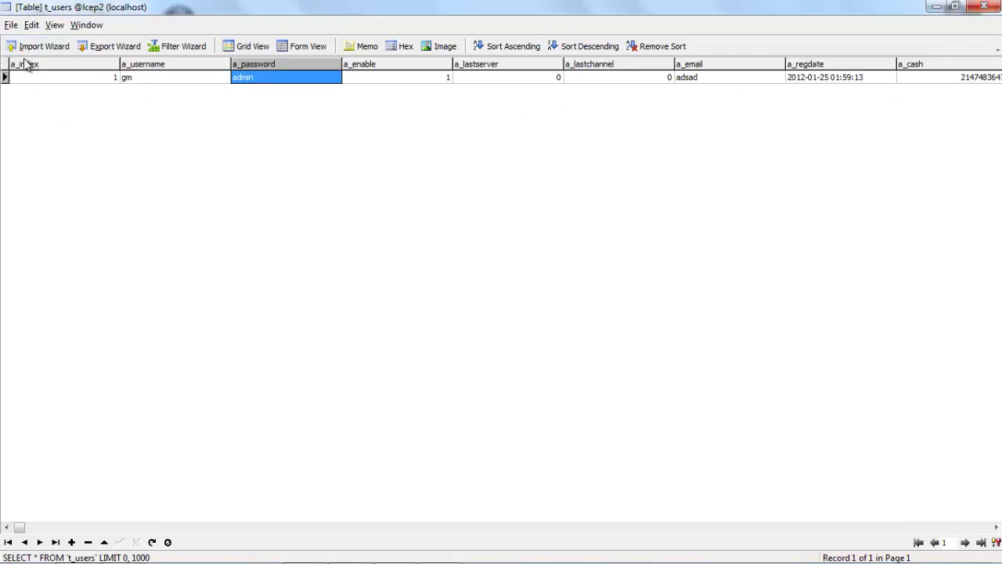
left_click(47, 77)
left_click(72, 74)
key("Escape")
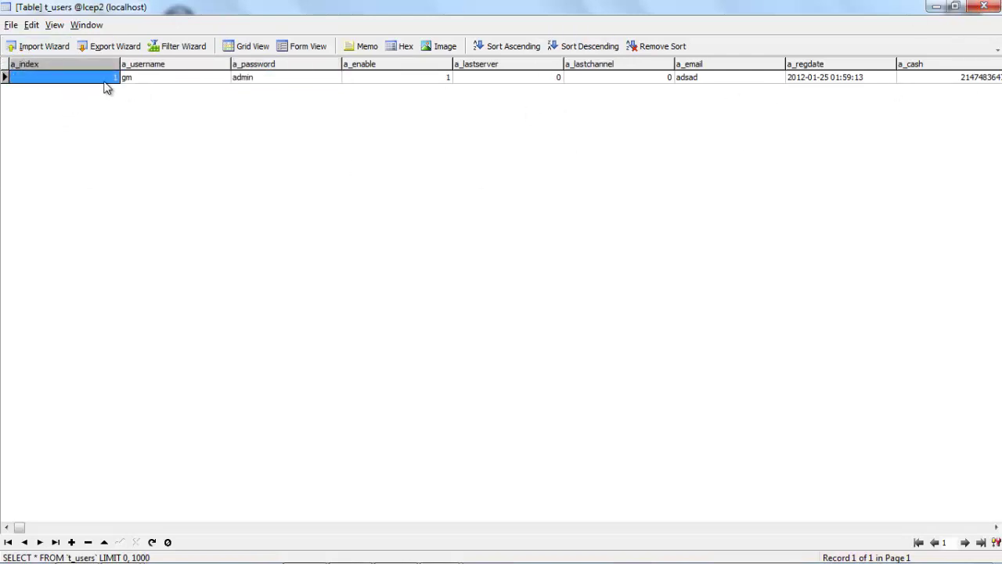
left_click(165, 76)
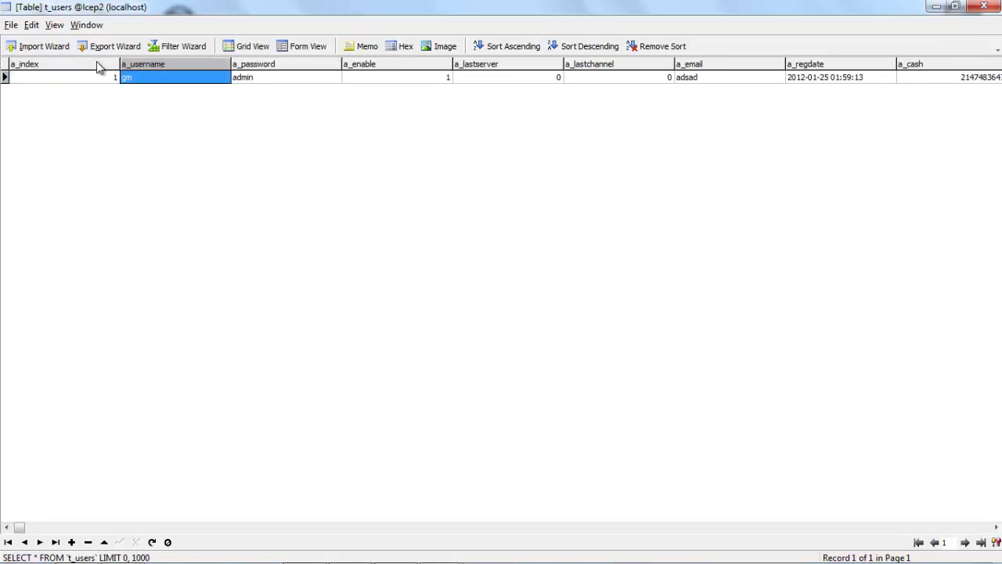
left_click(31, 78)
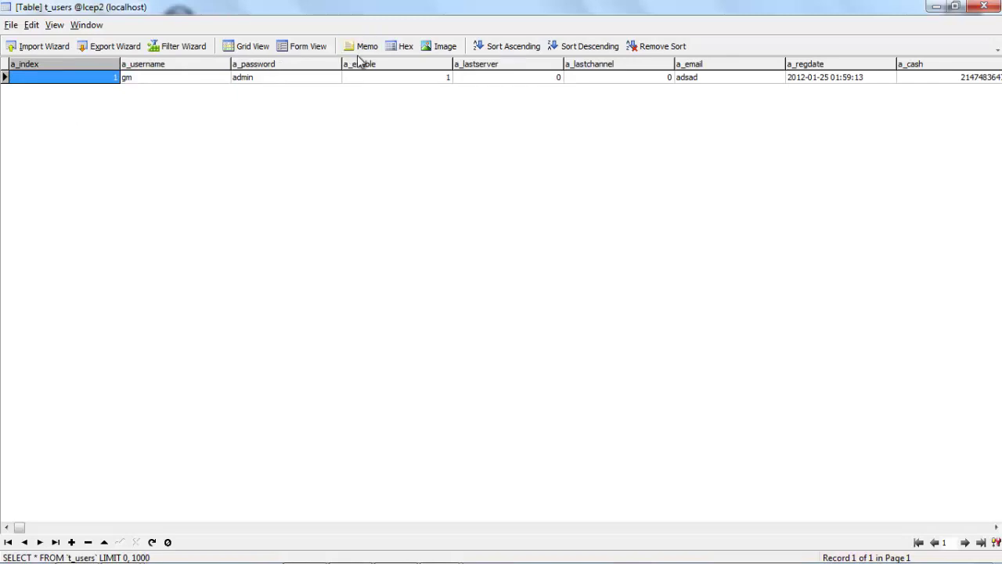
left_click(436, 72)
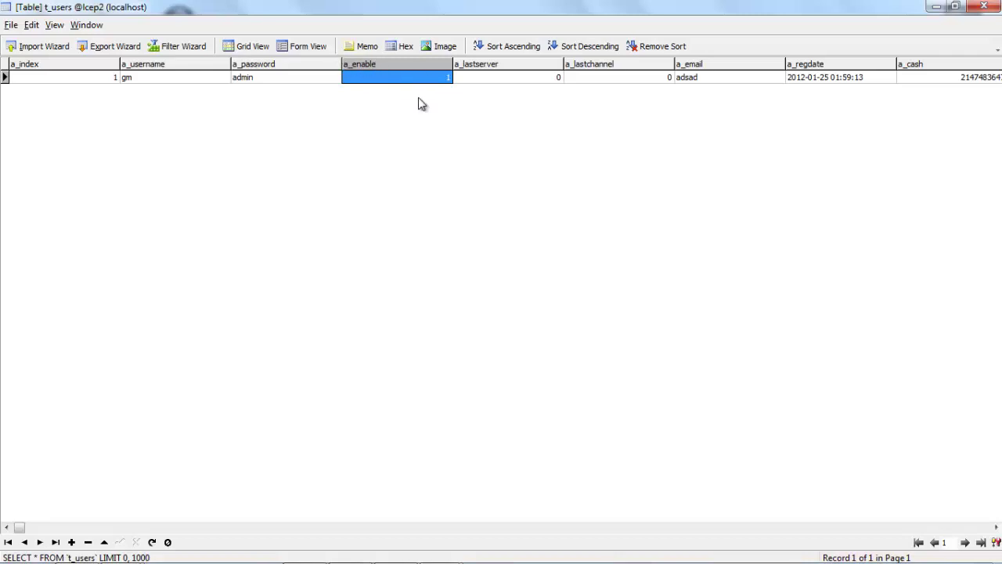
left_click(480, 75)
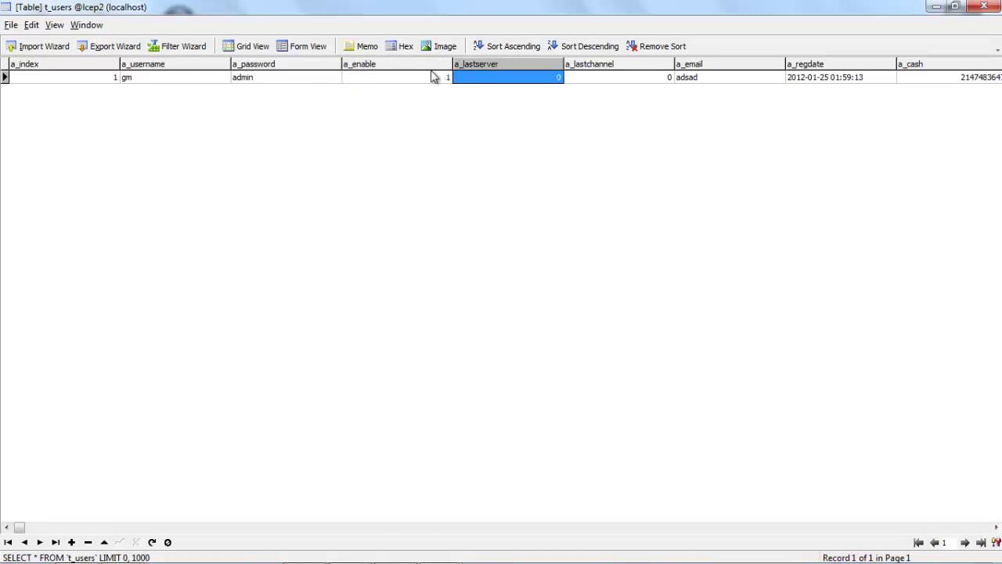
Step: Set the gm account's a_enable field to 0
left_click(438, 77)
left_click(439, 77)
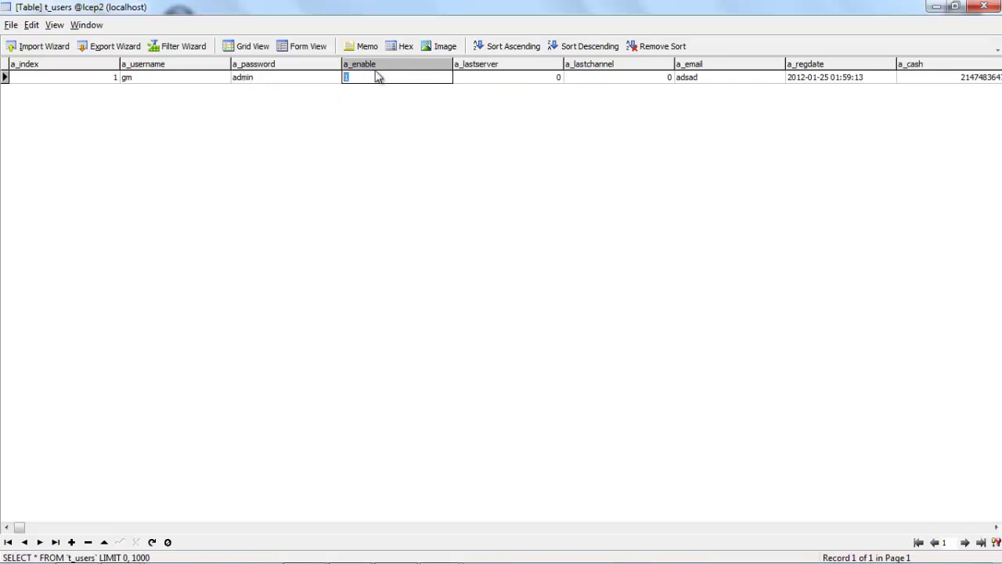
type("0")
key("Return")
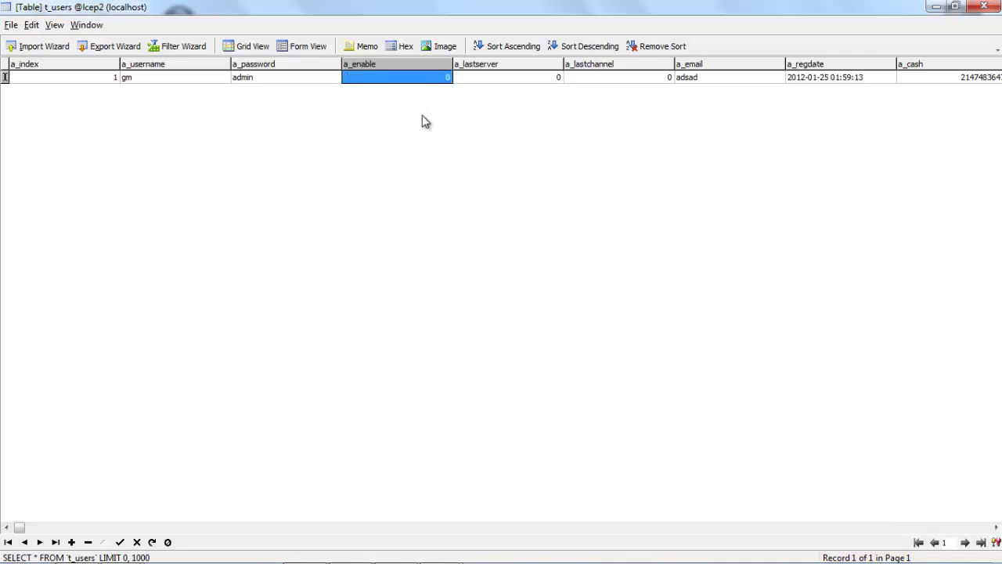
Step: Restore the gm account's a_enable field to 1
left_click(464, 76)
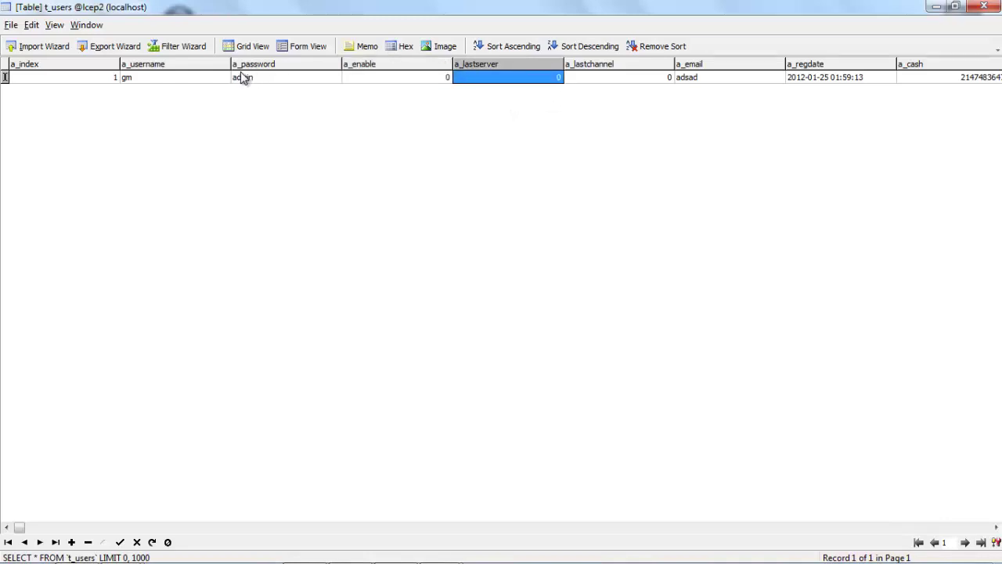
left_click(288, 75)
left_click(366, 75)
left_click(412, 81)
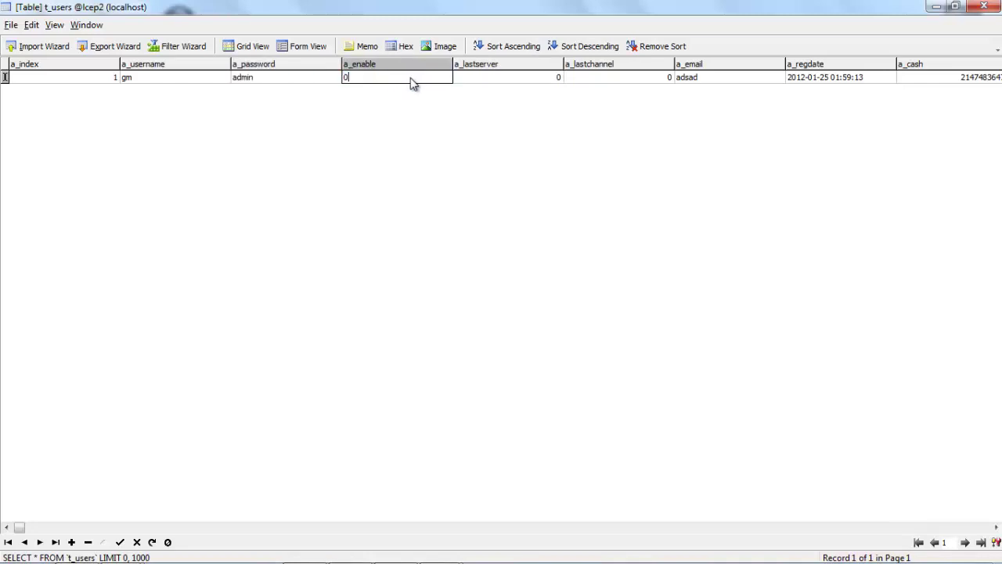
type("1")
key("Return")
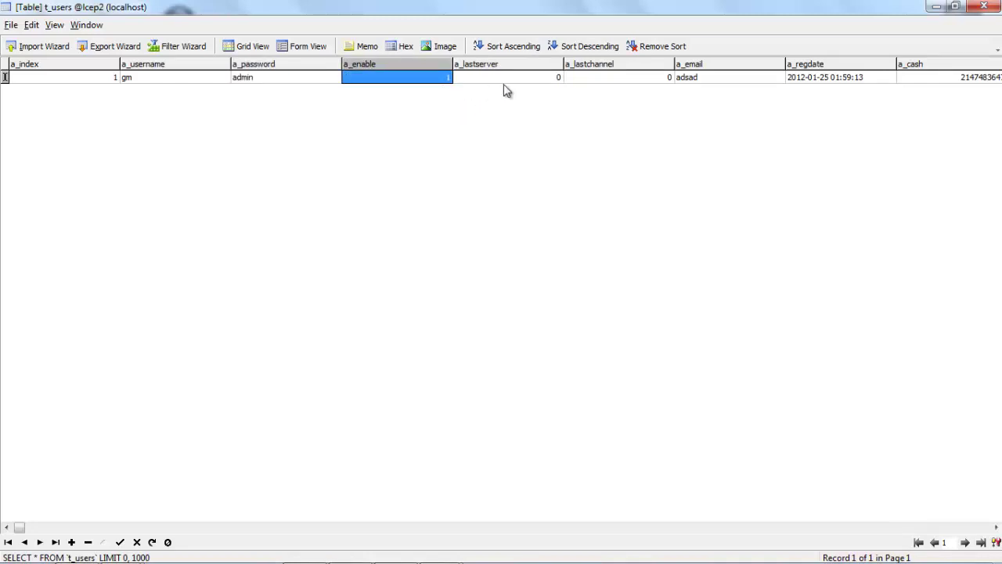
Step: Look at the a_lastserver and a_lastchannel fields, and replace the gm account's a_email value with the placeholder text hghsg
left_click(544, 79)
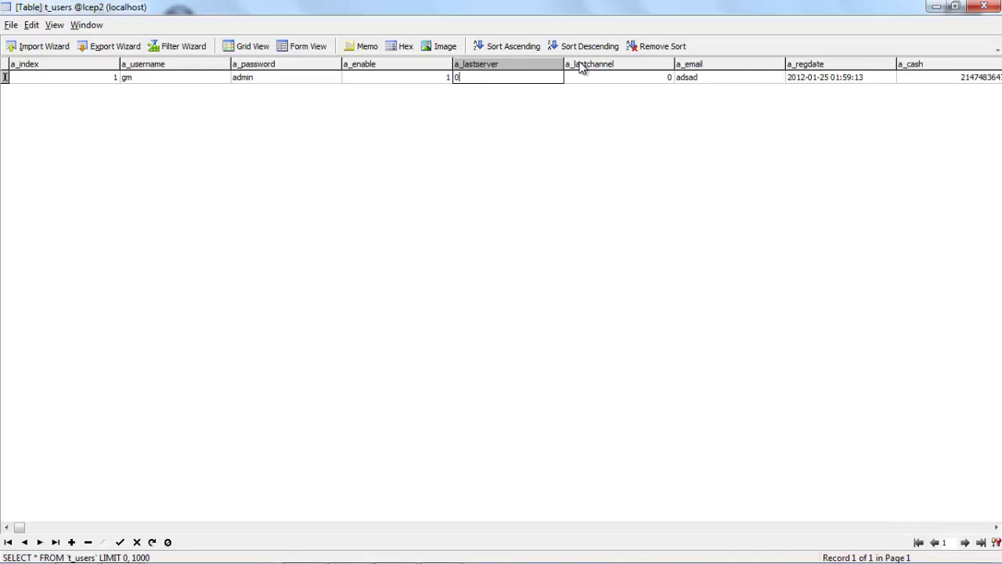
left_click(626, 76)
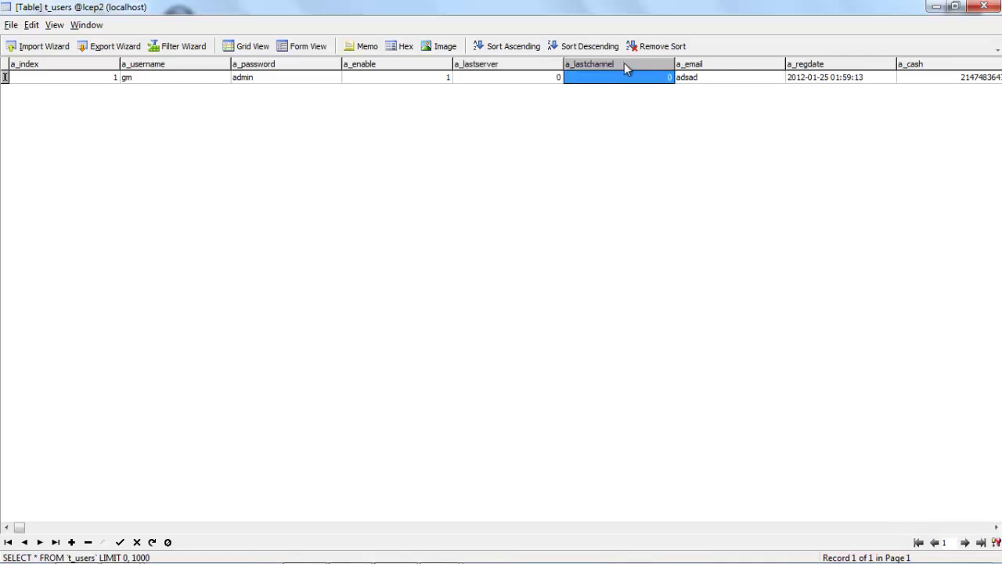
left_click(714, 76)
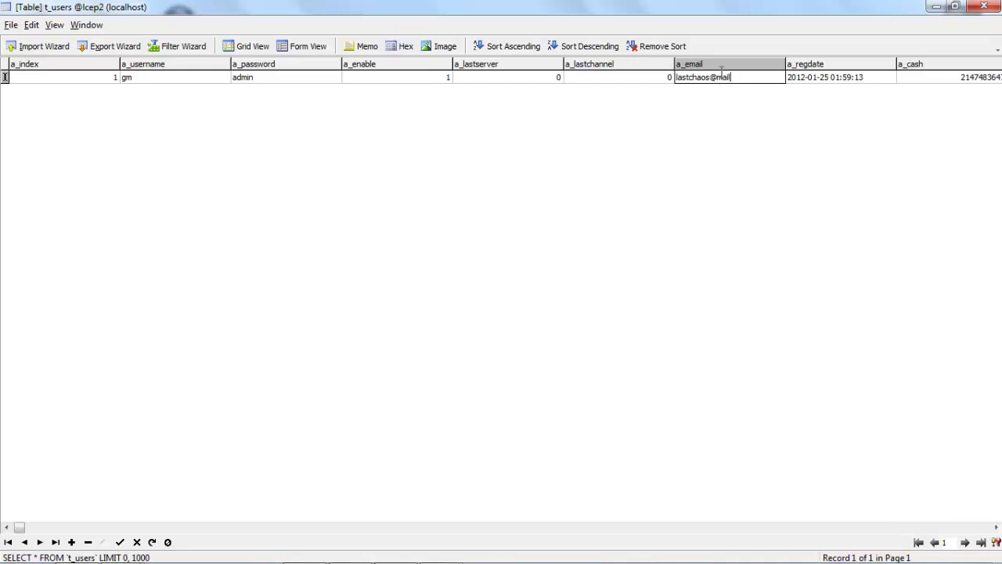
key("ctrl+a")
key("BackSpace")
type("hghsg")
key("Return")
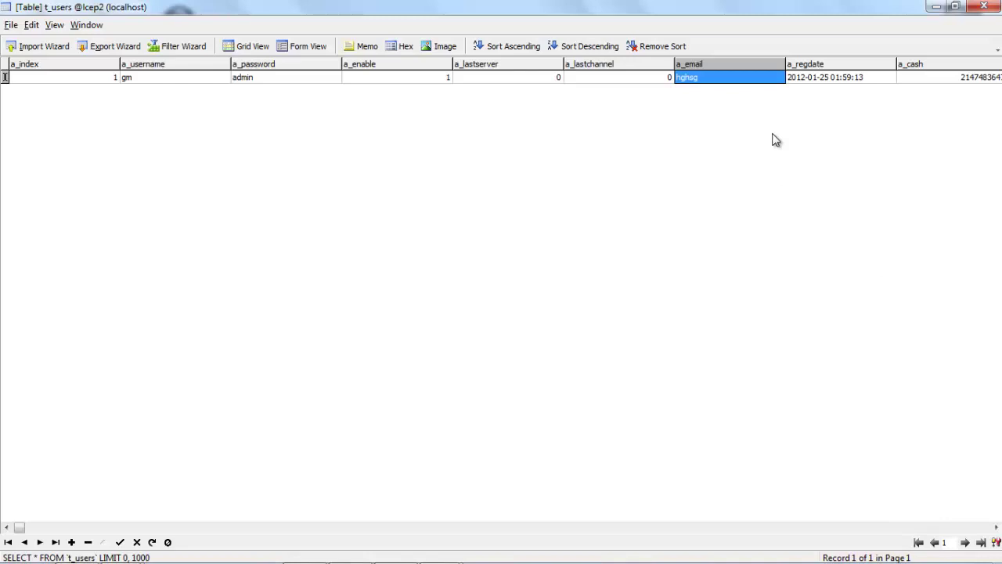
Step: Examine the a_regdate and a_cash fields of the gm account without changing them
left_click(826, 76)
left_click(885, 77)
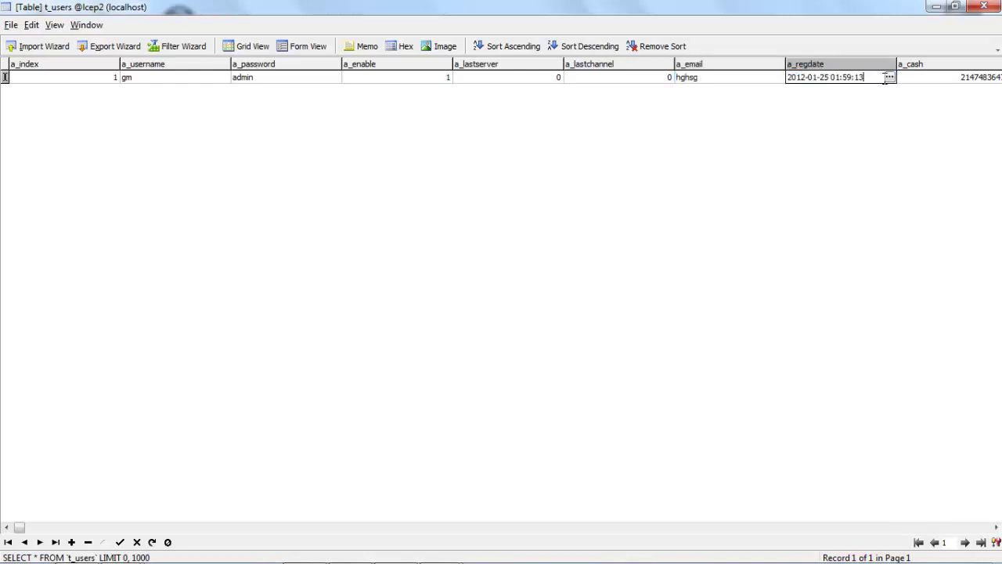
key("Escape")
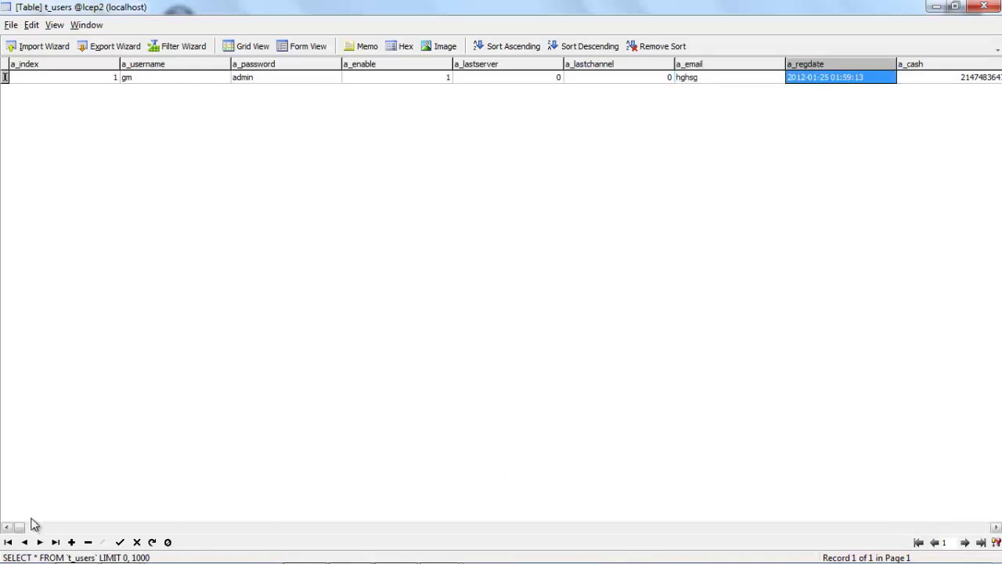
left_click(996, 527)
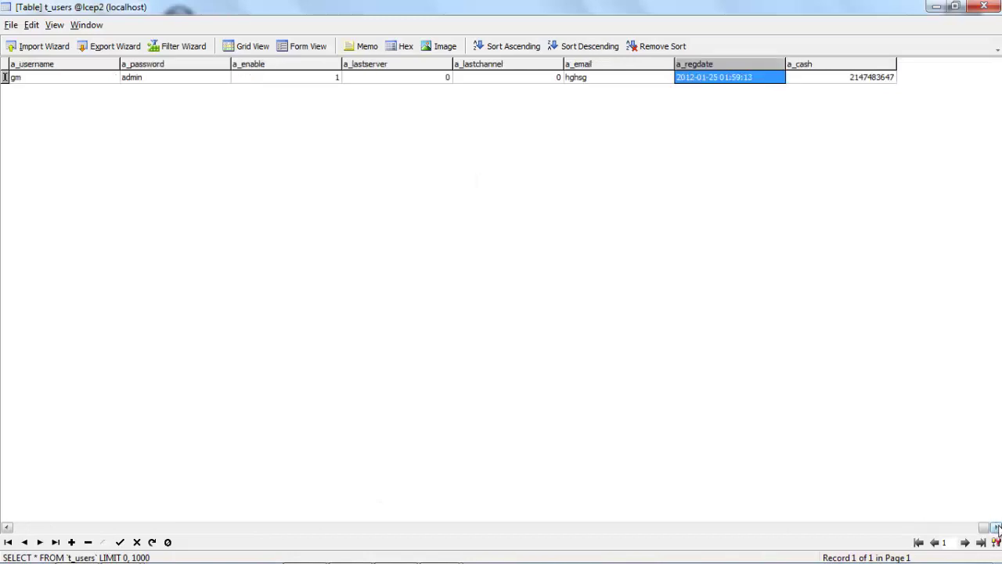
left_click(773, 81)
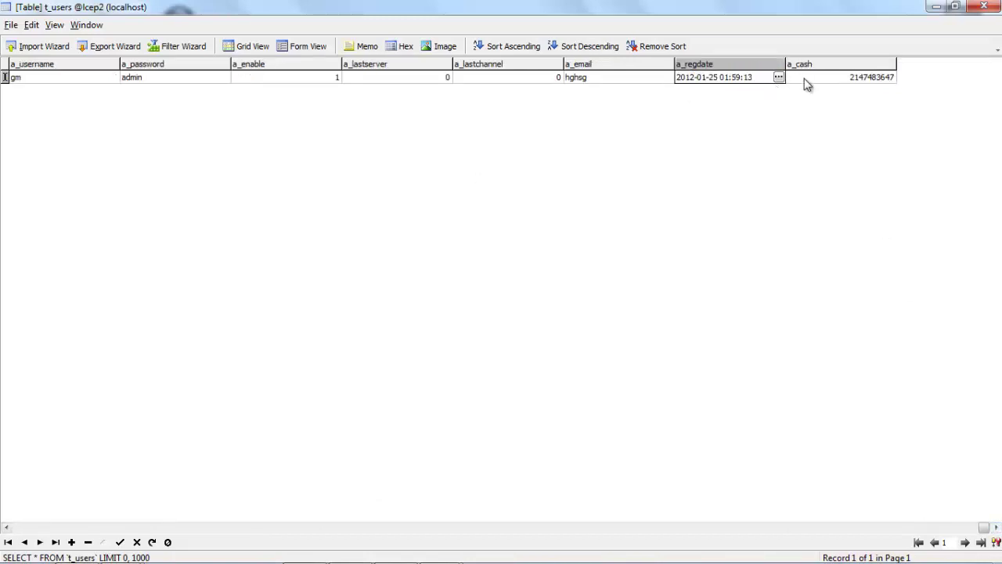
left_click(805, 79)
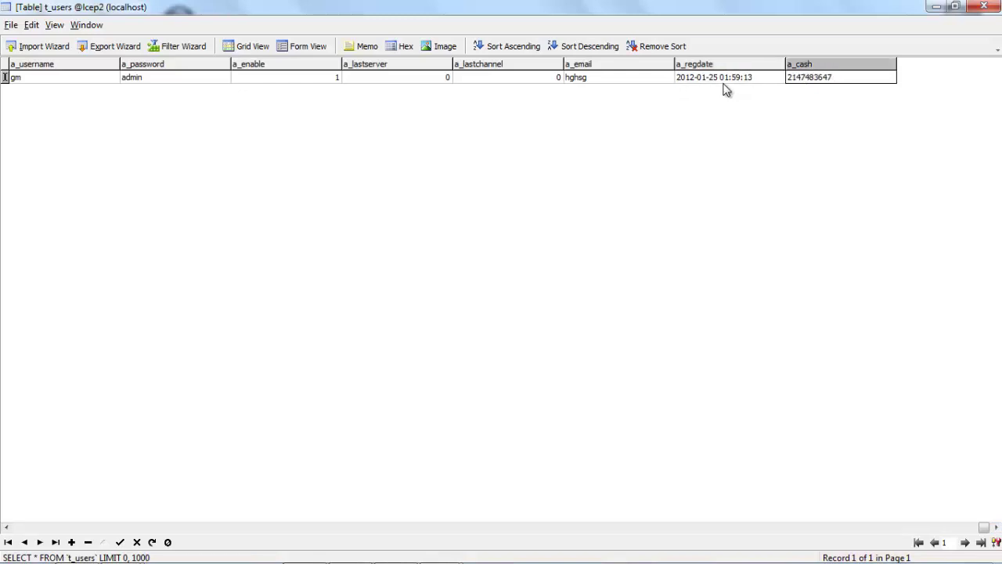
left_click(728, 78)
Step: Set the gm account's a_cash value to 50000
left_click(889, 76)
left_click_drag(847, 76, 701, 76)
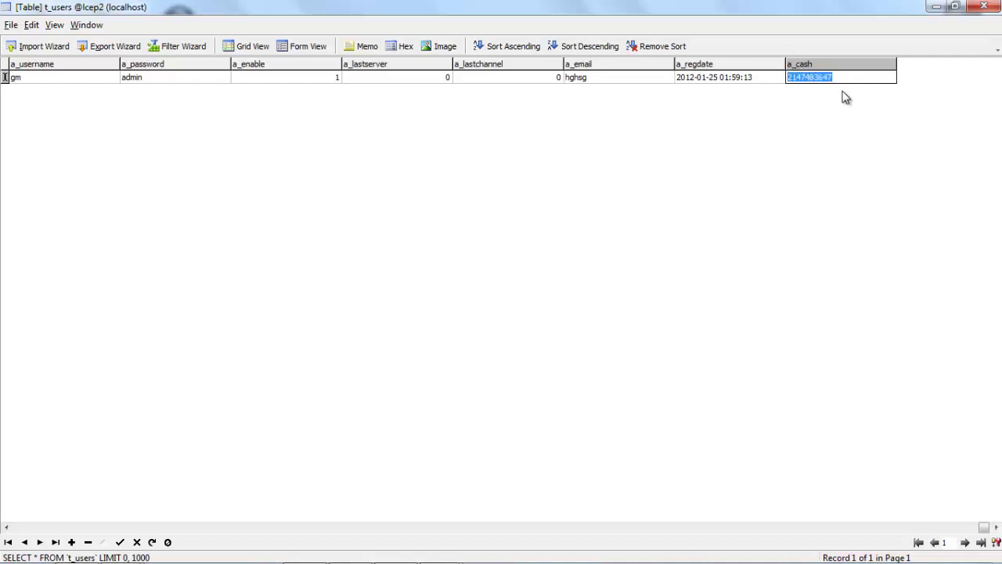
left_click(864, 78)
left_click_drag(863, 78, 791, 77)
type("50000")
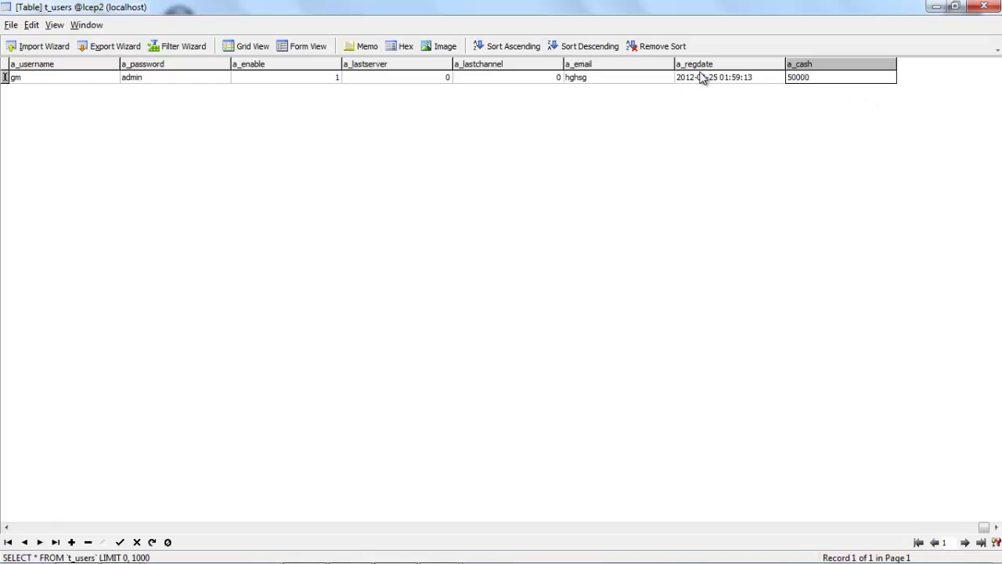
key("Return")
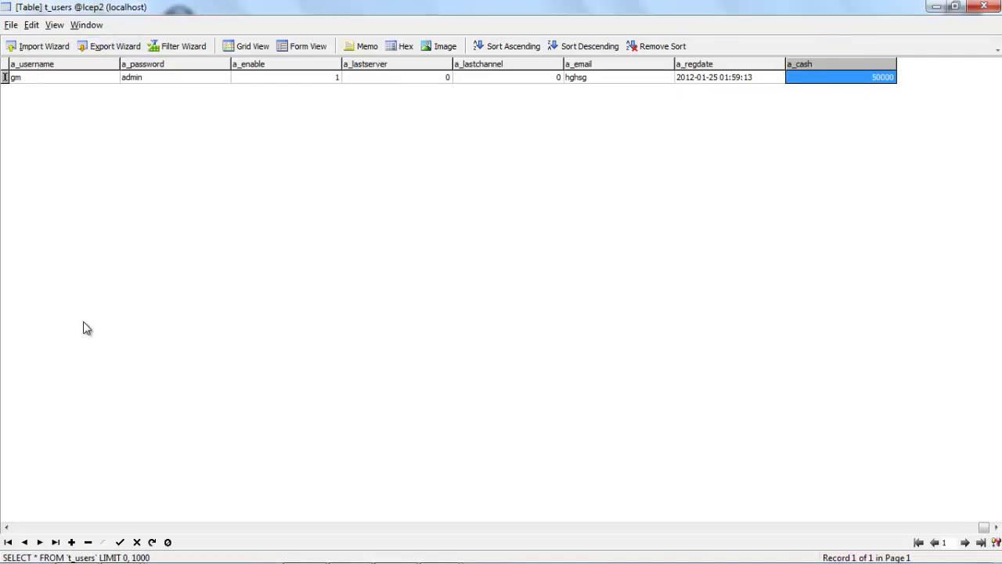
Step: Insert a new record in t_users with the username lc and fill in its account password
left_click(71, 542)
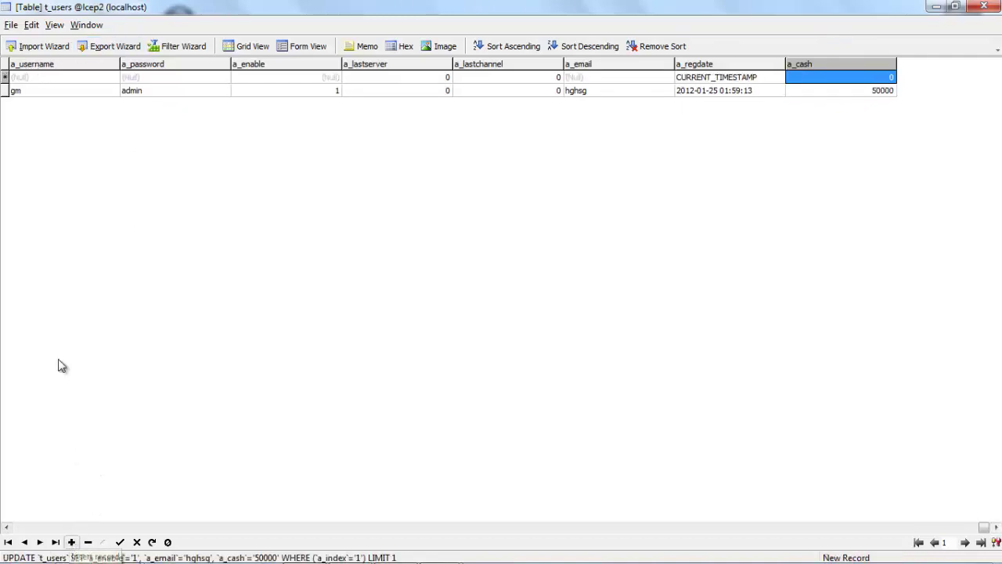
left_click(66, 76)
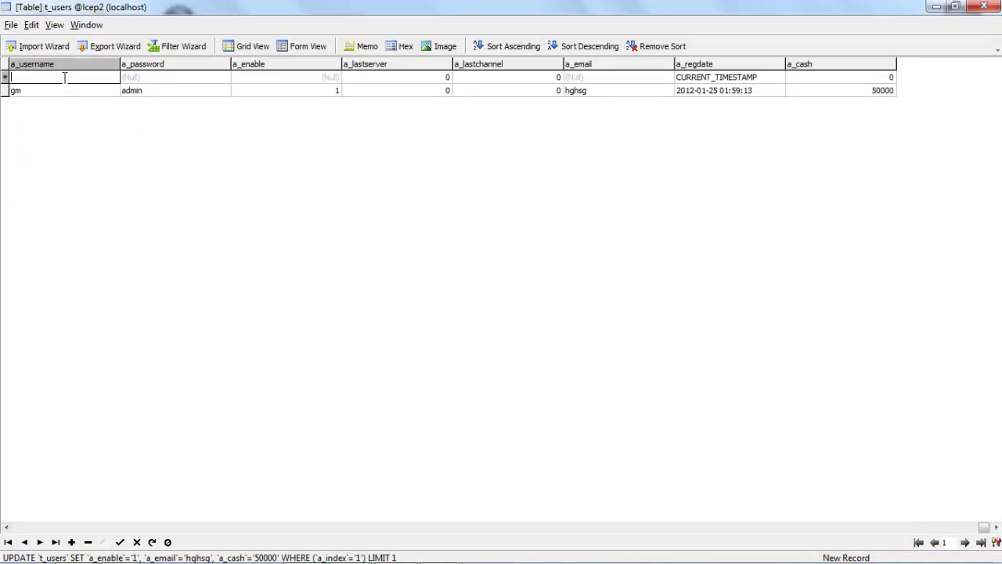
left_click(223, 79)
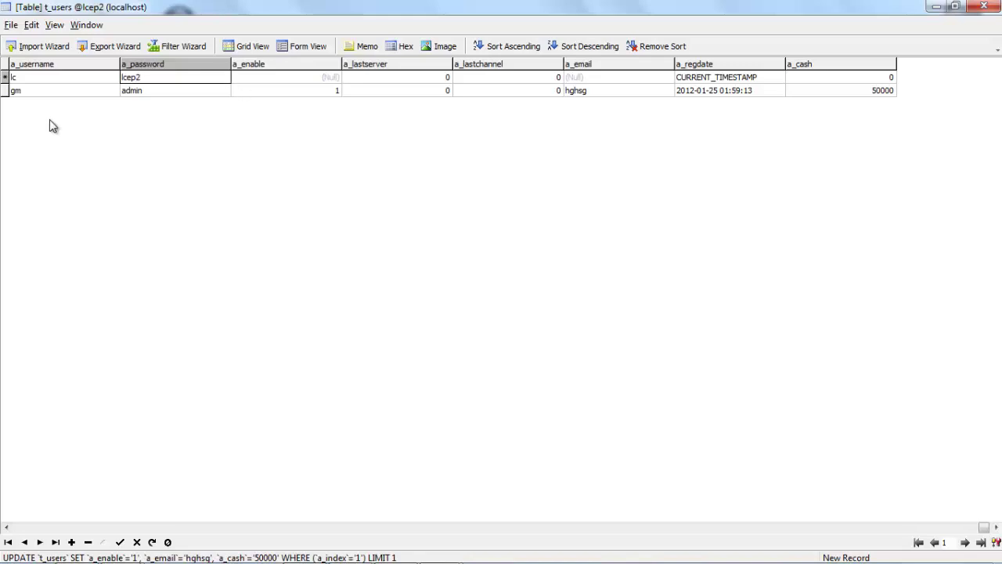
Step: Delete the newly inserted lc record from t_users and confirm the deletion
right_click(7, 79)
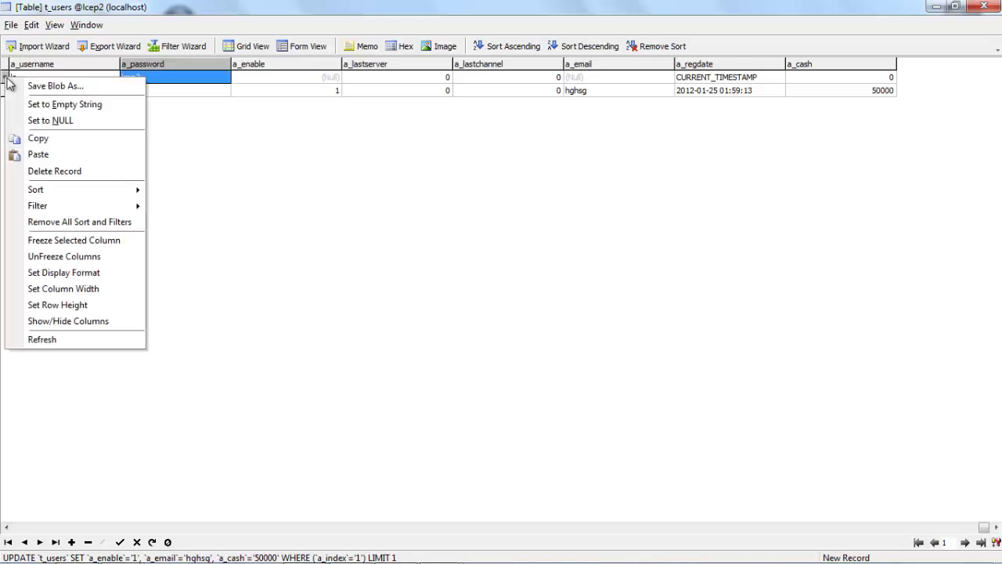
left_click(55, 171)
left_click(487, 310)
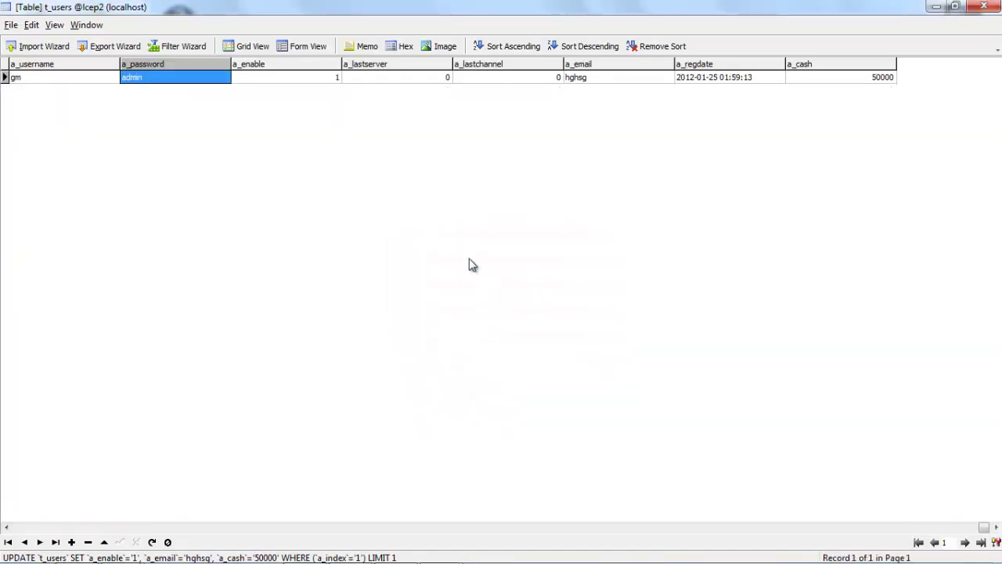
Step: Close the t_users table and move the Navicat window to the middle of the desktop
left_click(984, 7)
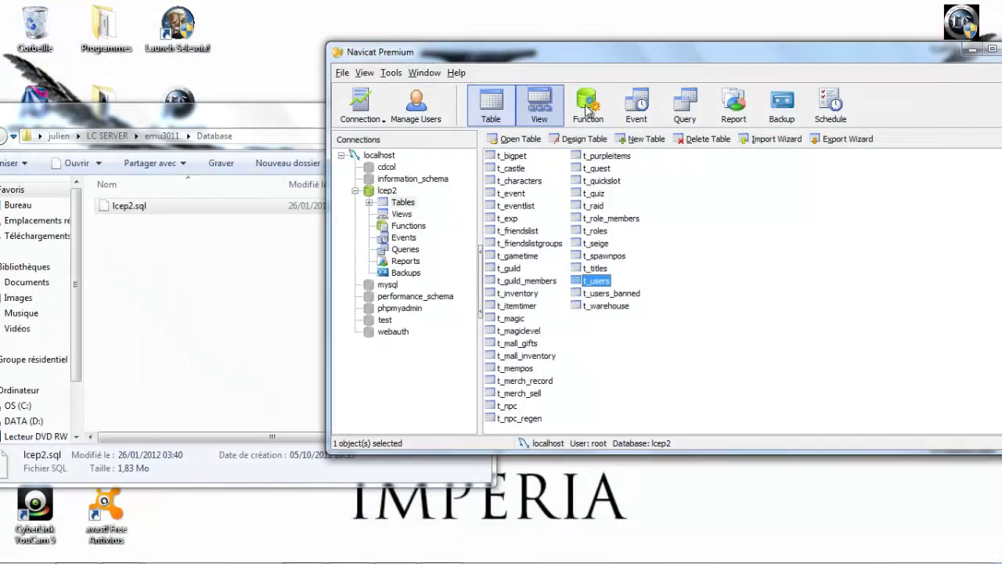
left_click_drag(601, 64, 430, 68)
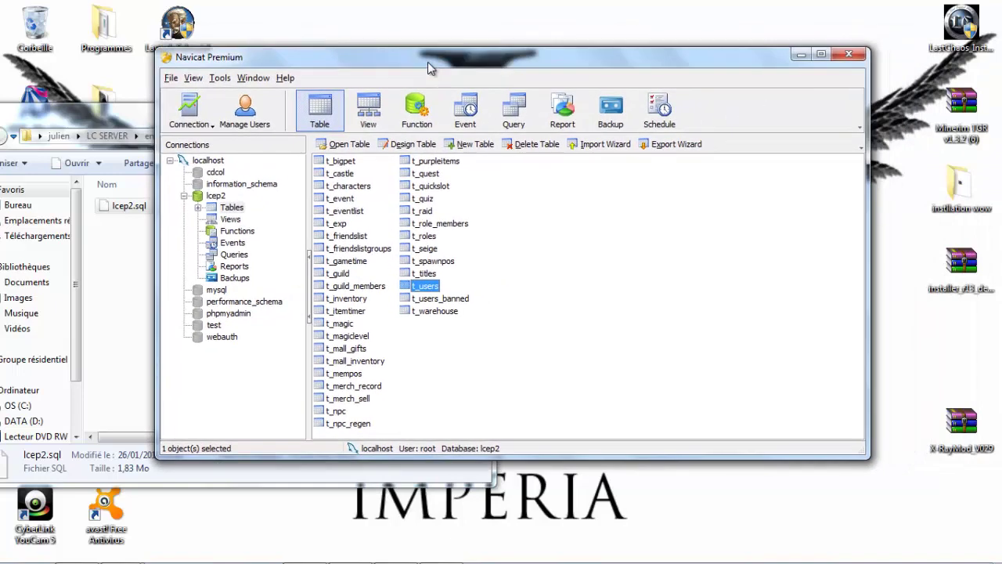
Step: Show the XAMPP Control Panel from the system tray to check the MySQL module, and close its window
mouse_move(533, 560)
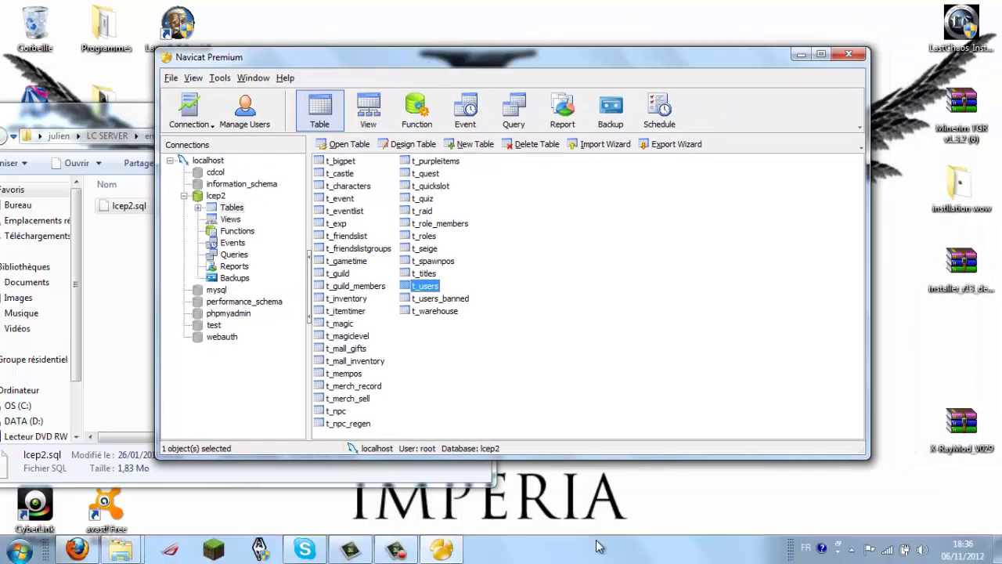
left_click(840, 549)
right_click(850, 474)
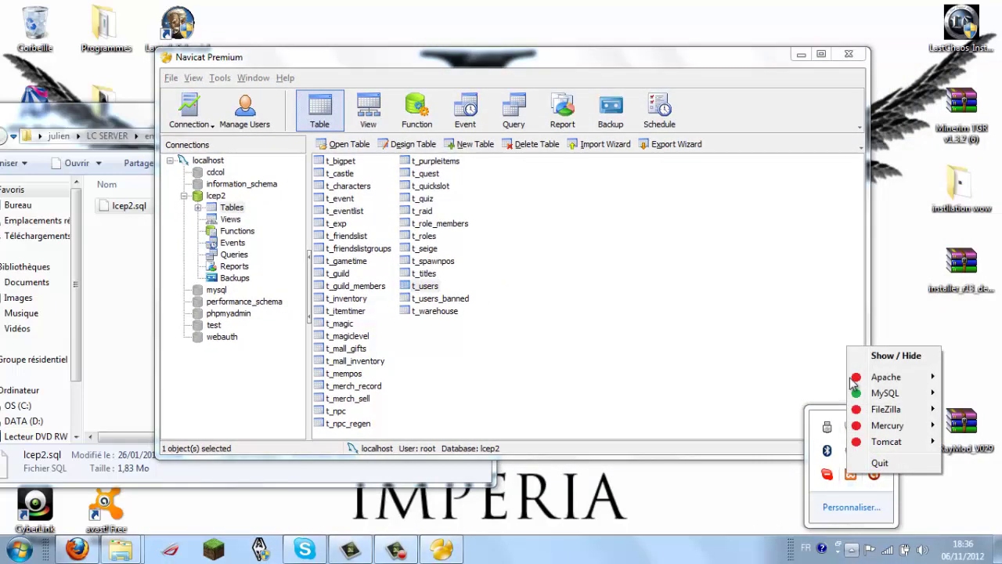
left_click(877, 358)
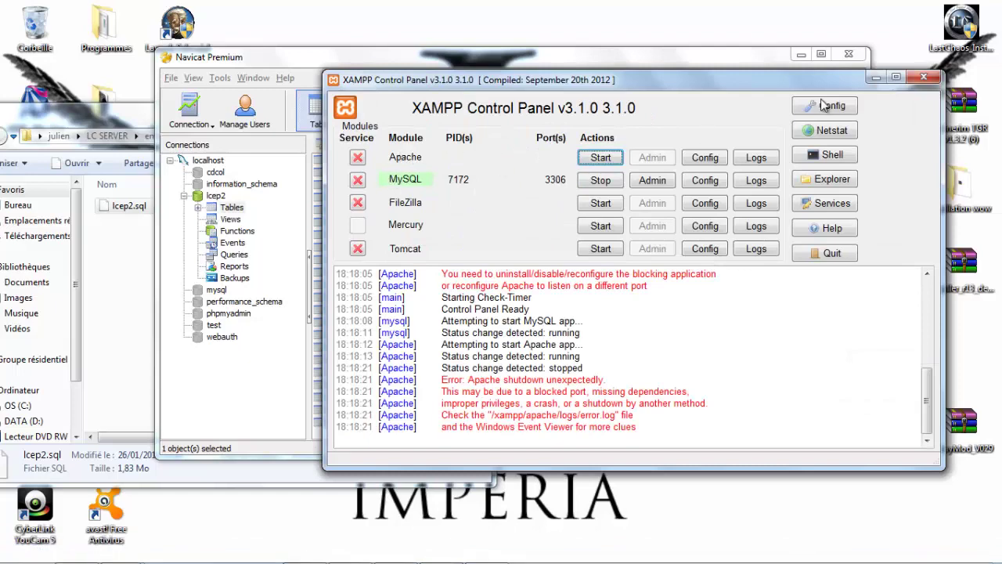
left_click(924, 77)
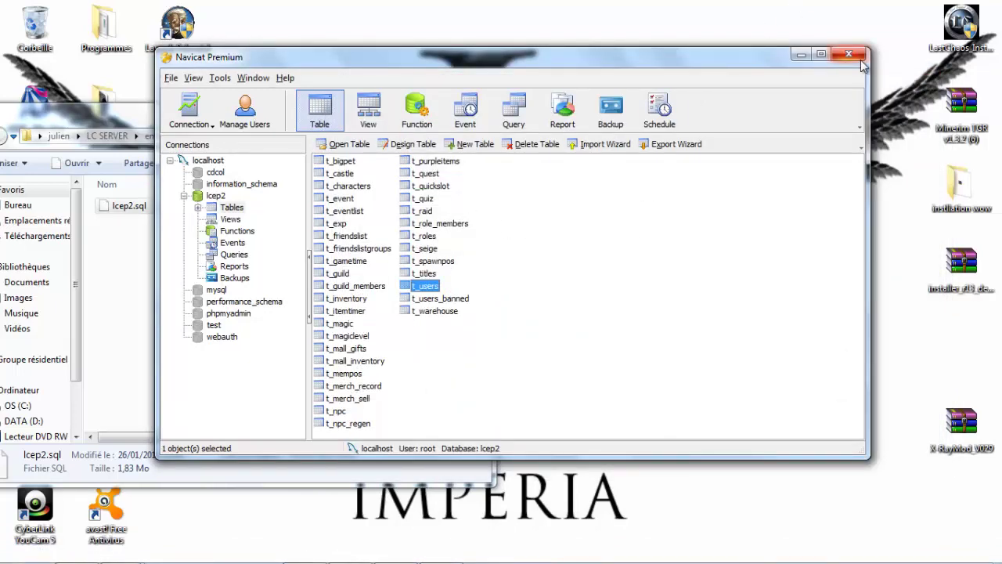
left_click(79, 550)
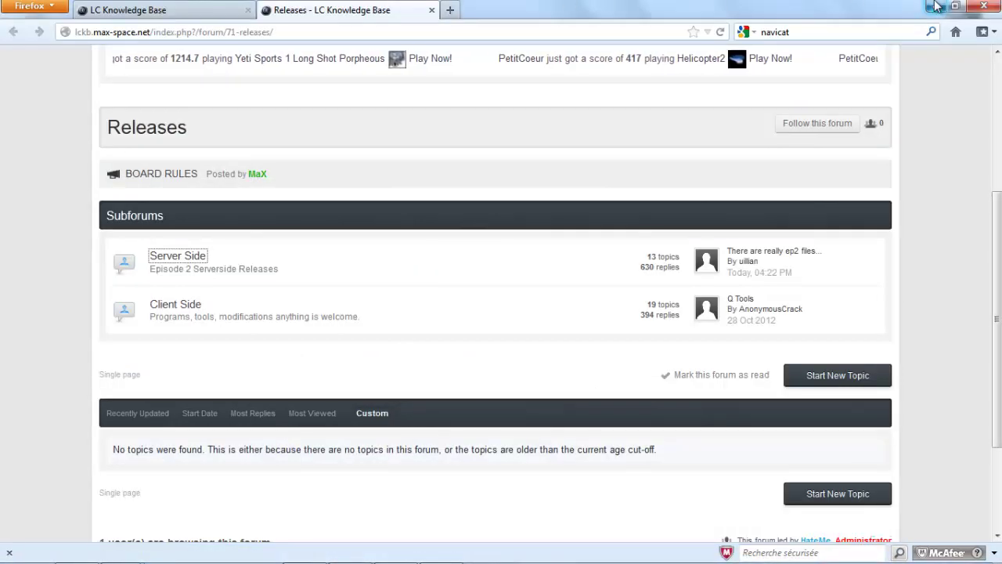
left_click(936, 6)
mouse_move(820, 557)
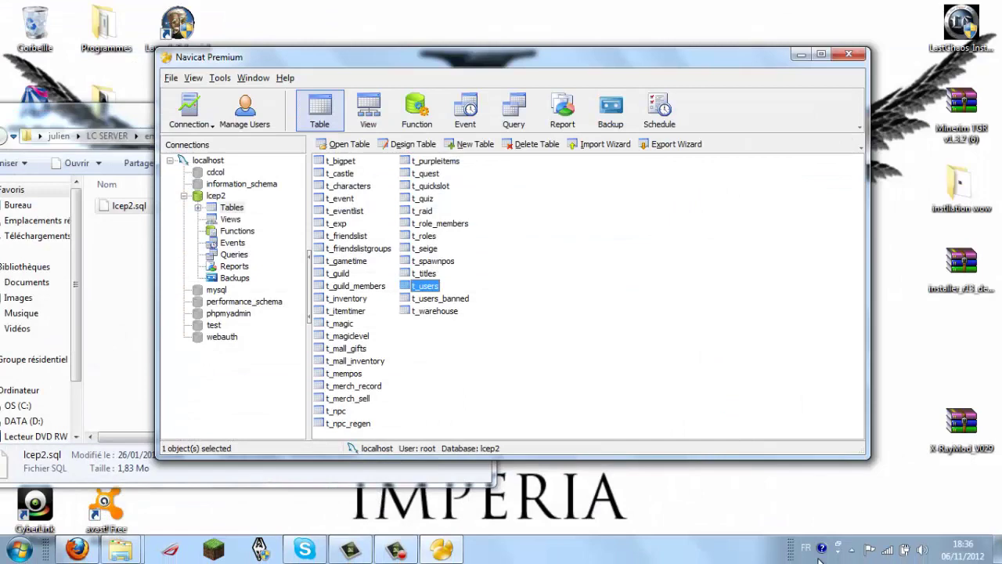
left_click_drag(597, 61, 607, 37)
mouse_move(697, 559)
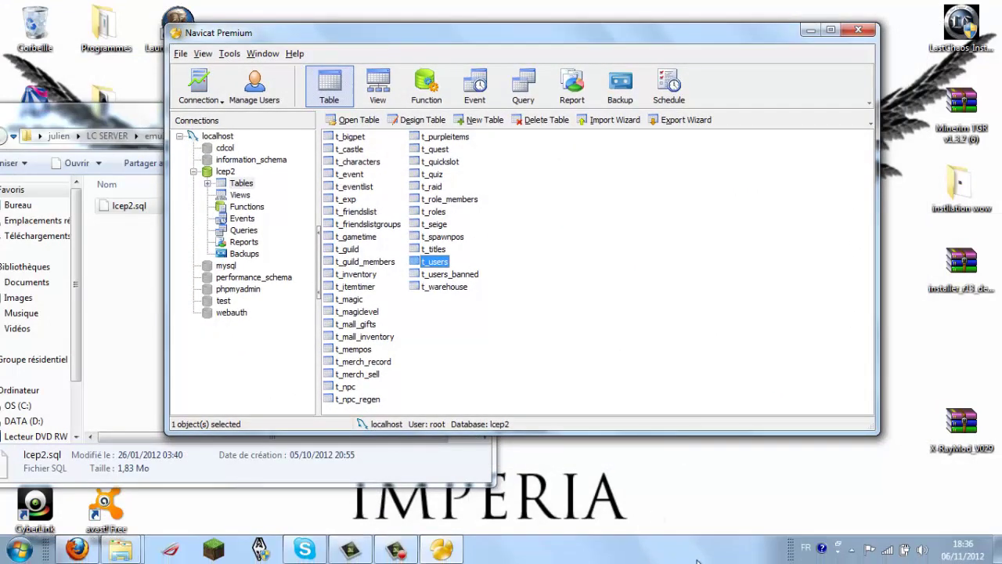
left_click(852, 549)
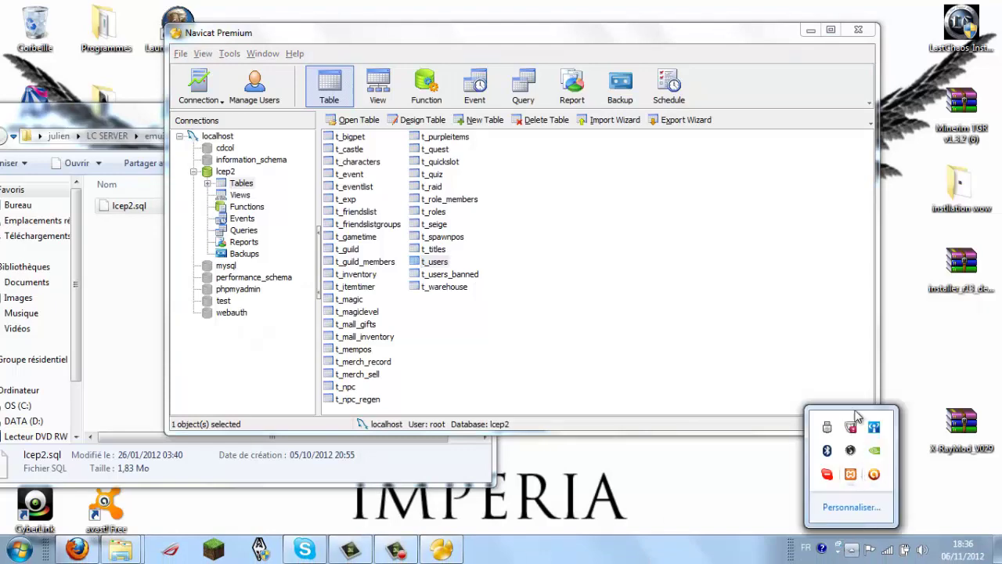
Step: Open the t_users table to review its account record, and close it again
left_click(709, 187)
double_click(432, 261)
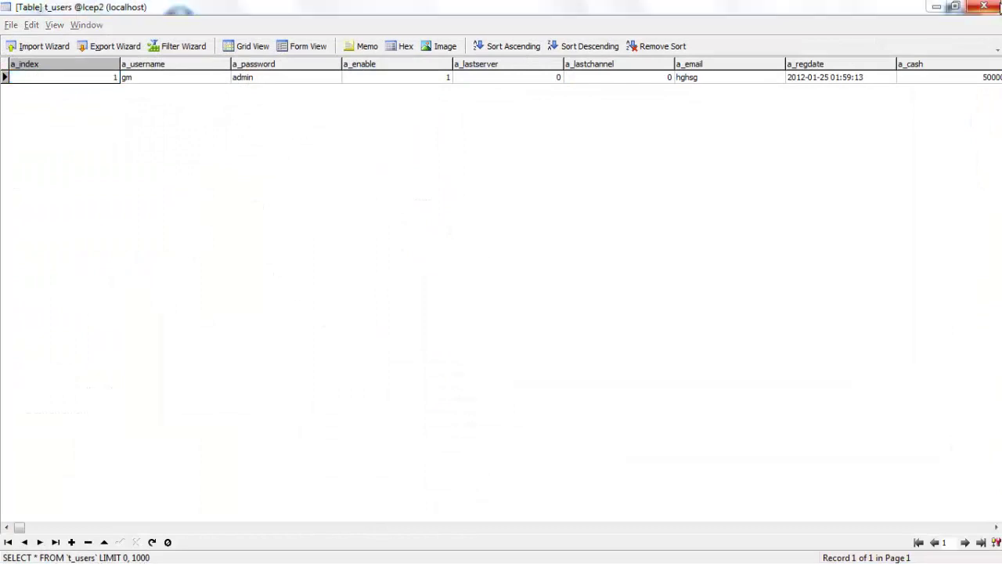
left_click(998, 7)
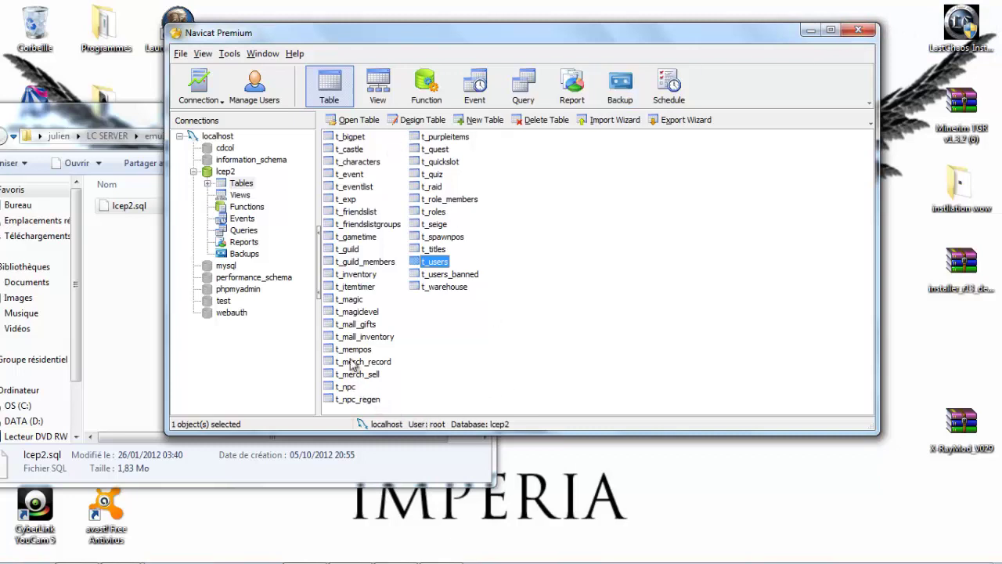
Step: Open the t_exp table of lcep2, acknowledge the primary key notice and move the table window into clear view
left_click(346, 199)
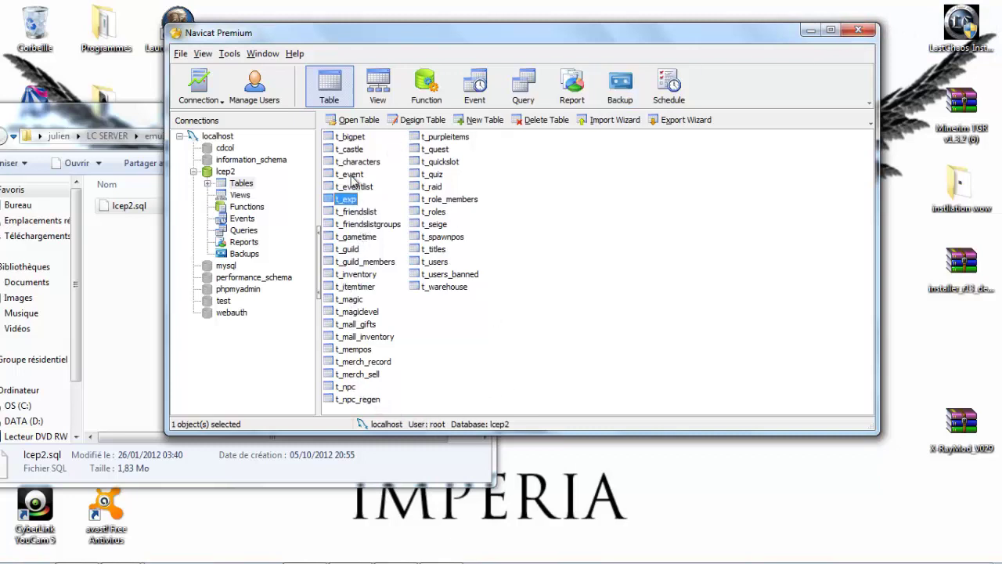
double_click(346, 199)
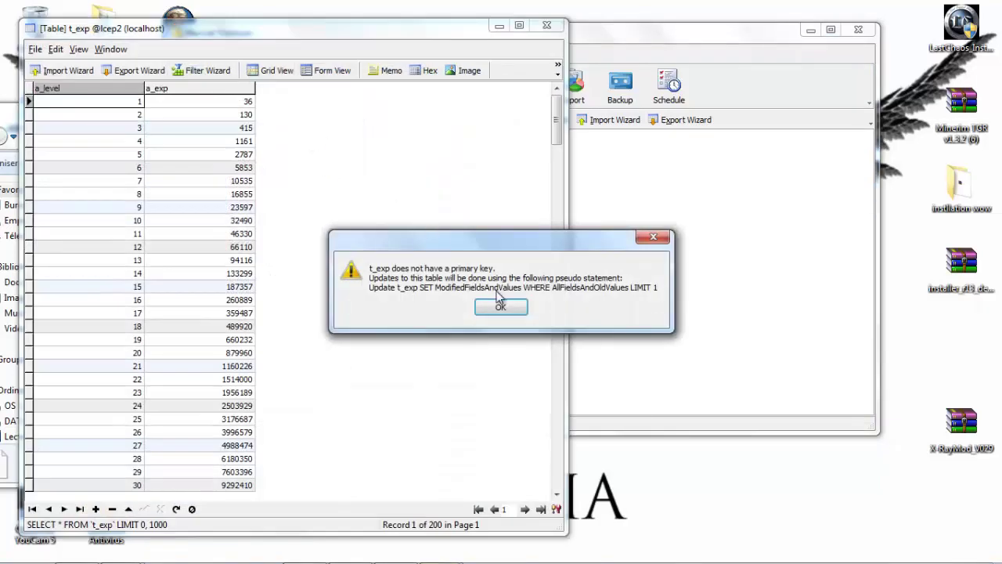
left_click(501, 306)
left_click_drag(290, 32, 390, 30)
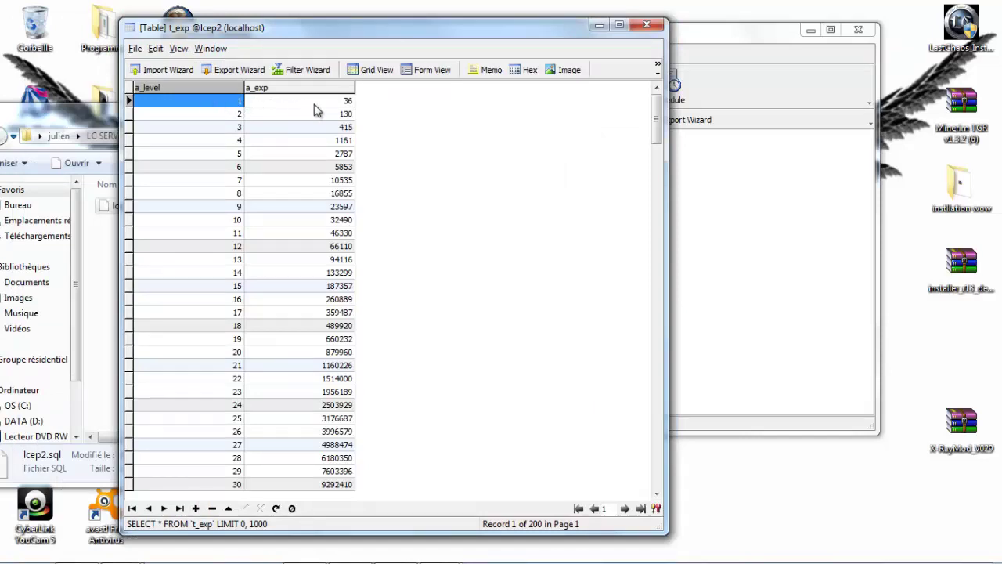
Step: Review the a_level and a_exp values in t_exp down to the last record, and close the table
double_click(276, 101)
double_click(232, 114)
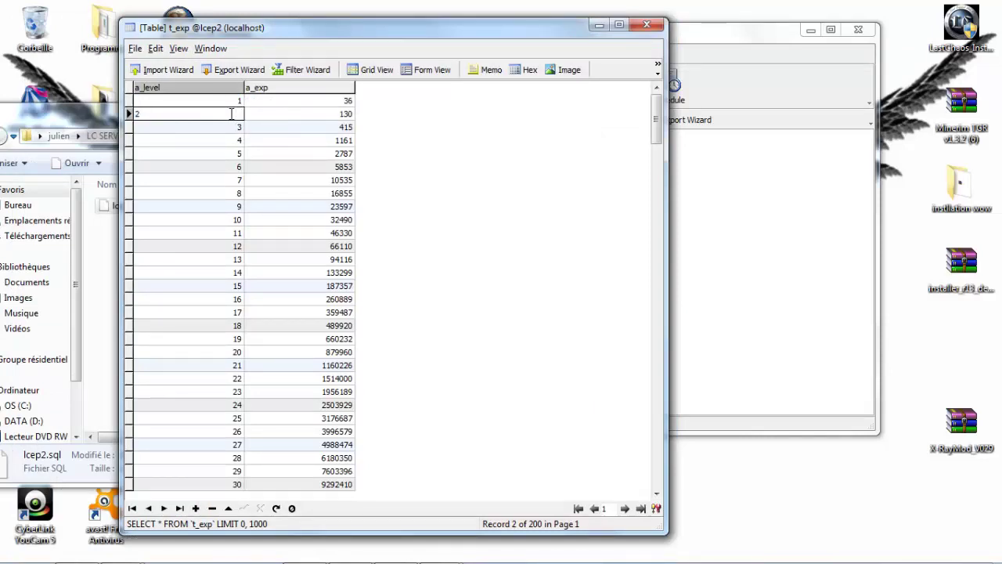
double_click(345, 115)
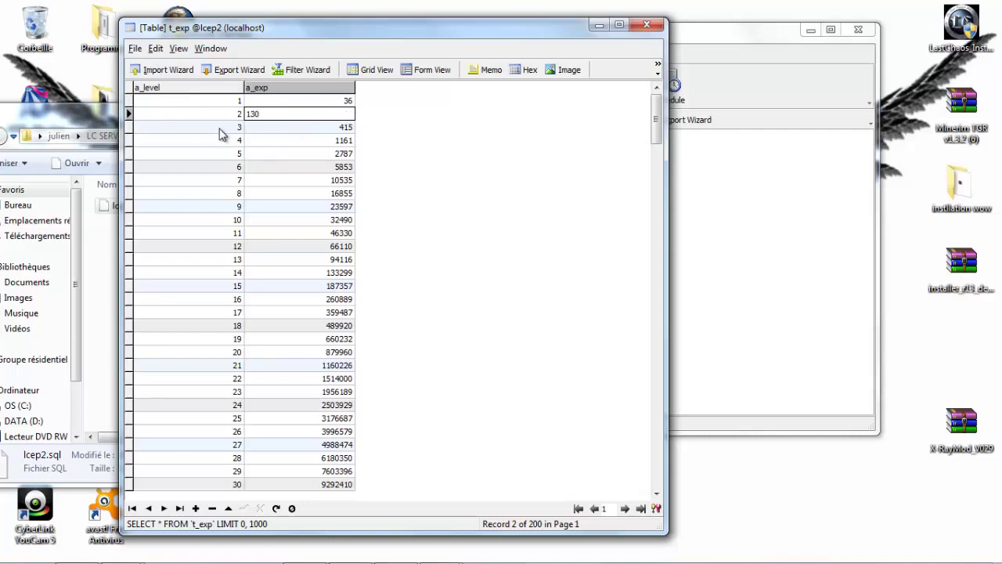
scroll(371, 134, "down", 6)
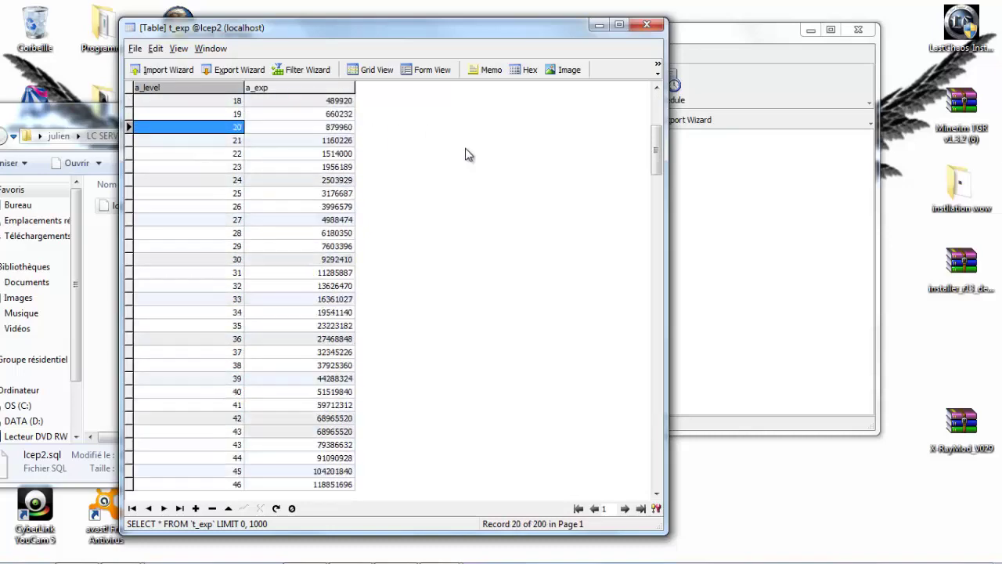
scroll(439, 168, "down", 8)
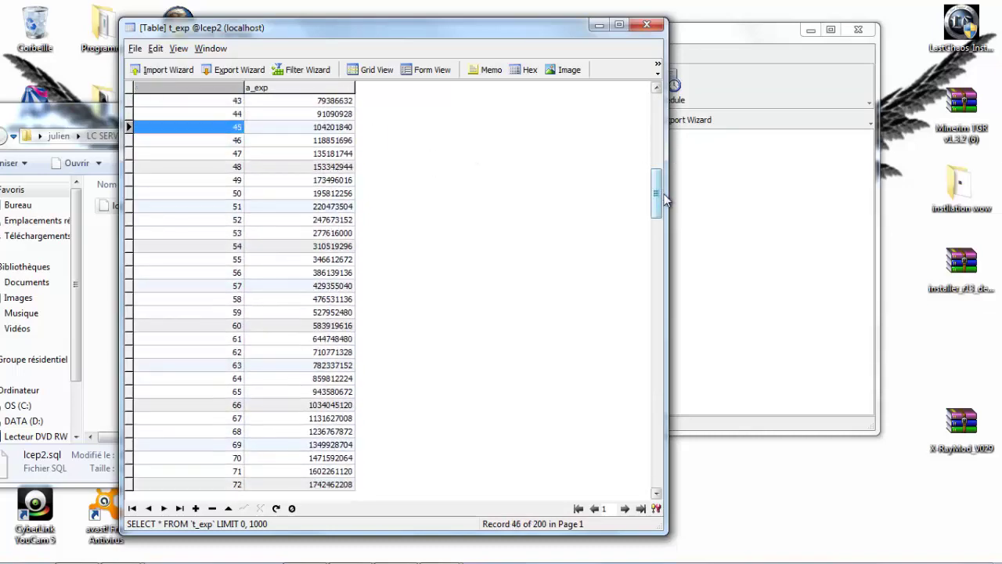
scroll(664, 200, "up", 9)
left_click_drag(660, 196, 692, 475)
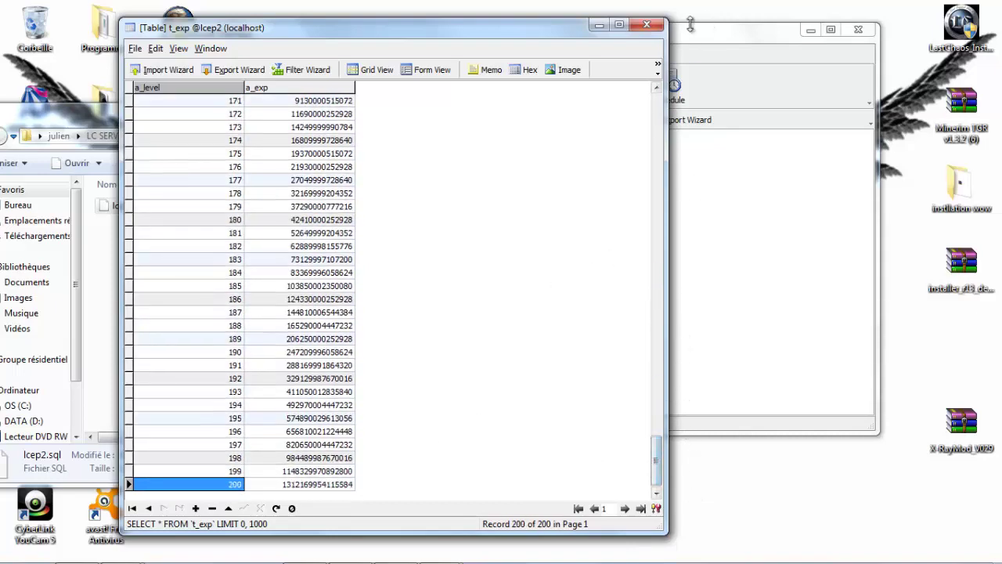
left_click(653, 25)
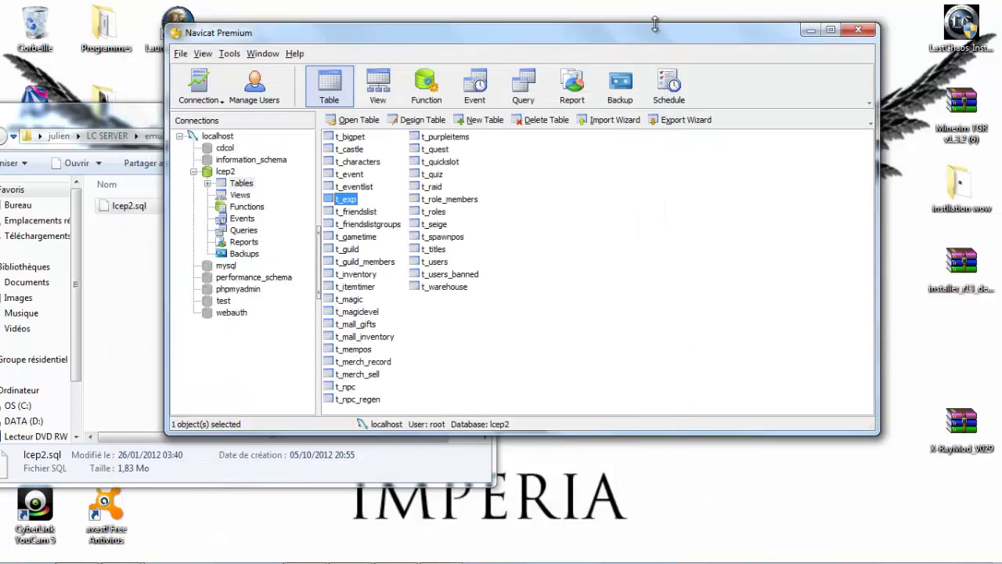
Step: Open the t_bigpet table, inspect its a_type, a_level and a_name fields without entering data, and close it
double_click(344, 138)
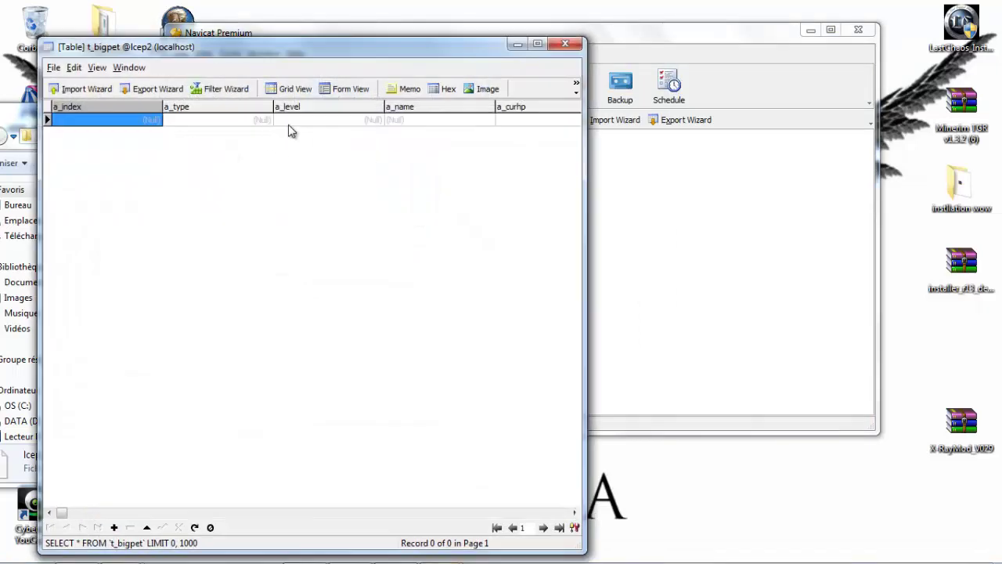
double_click(191, 119)
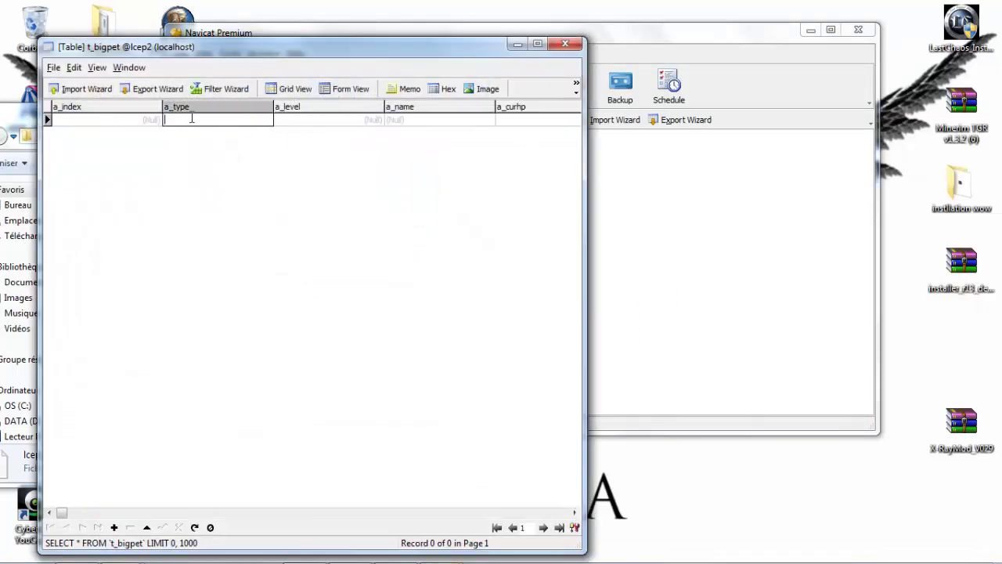
left_click(325, 119)
left_click(224, 122)
double_click(322, 119)
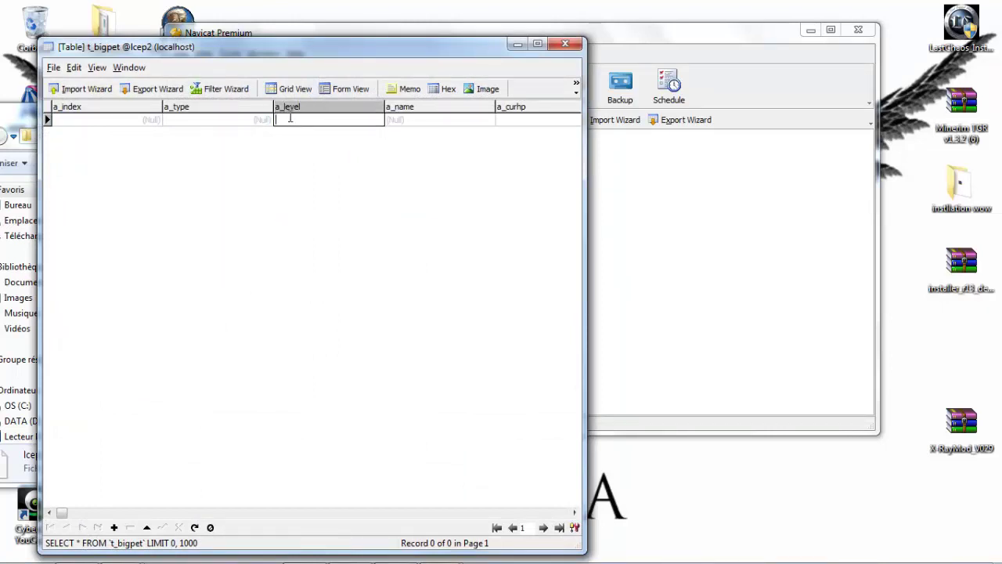
double_click(416, 121)
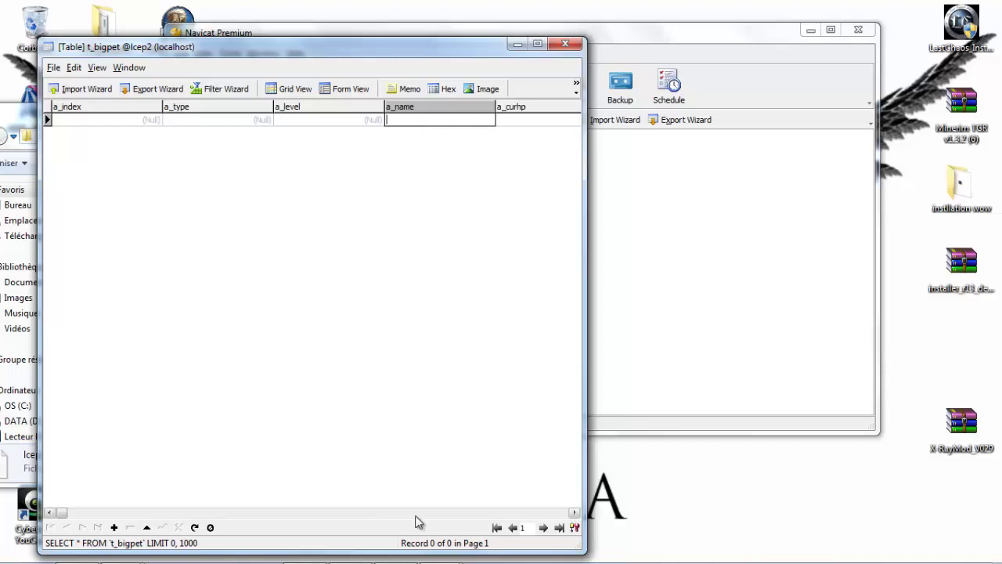
left_click(565, 44)
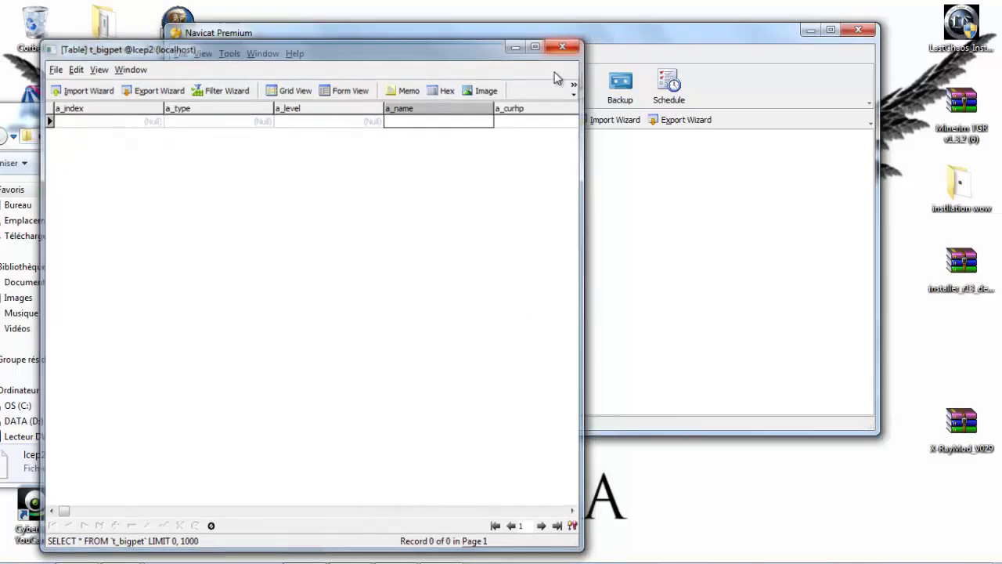
left_click(394, 552)
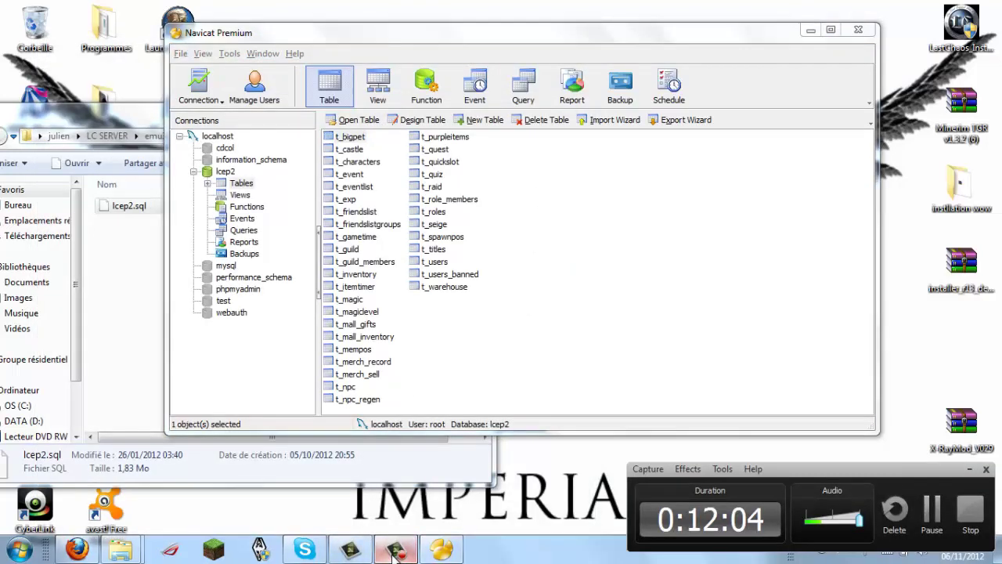
left_click(394, 552)
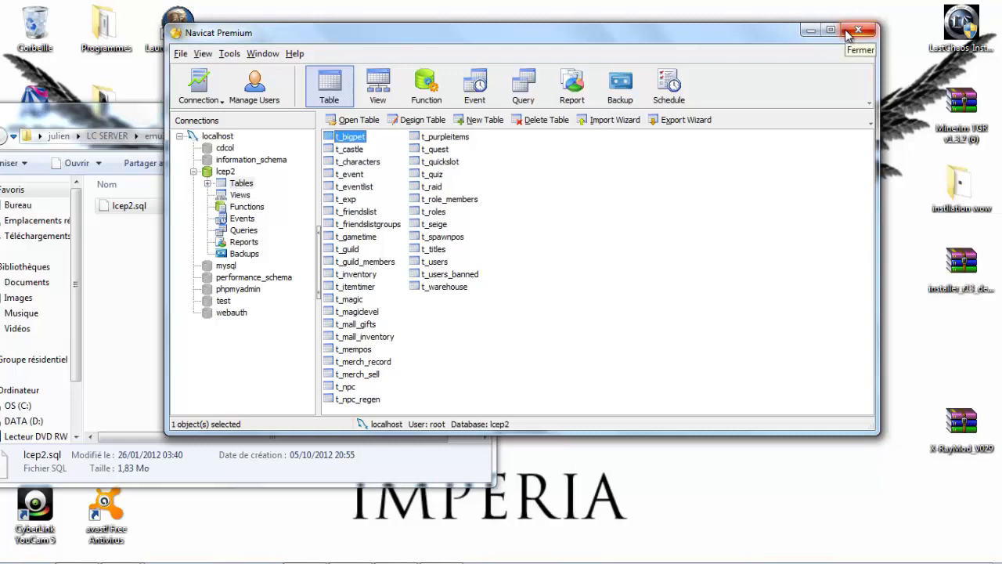
left_click(223, 171)
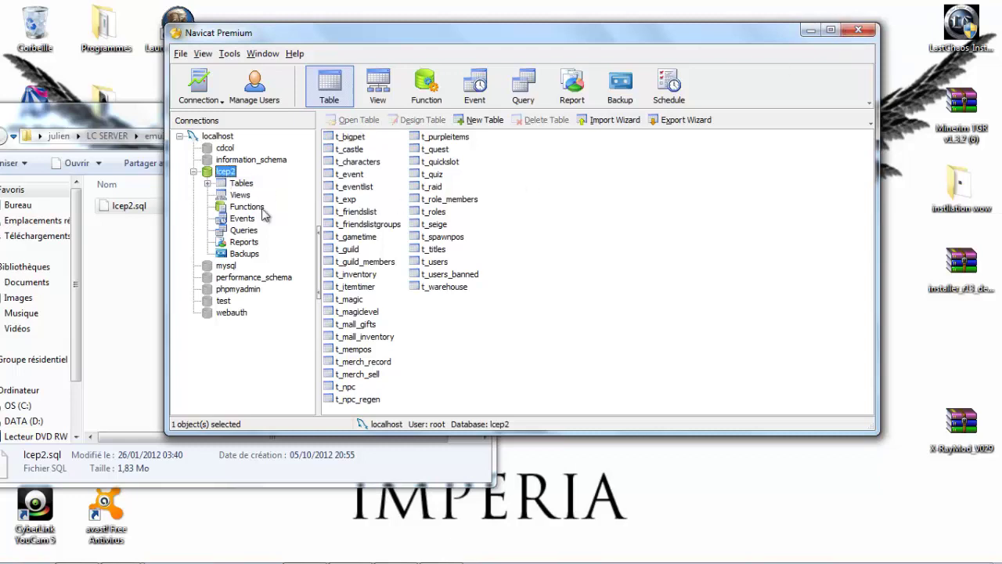
left_click_drag(504, 396, 329, 317)
left_click(137, 208)
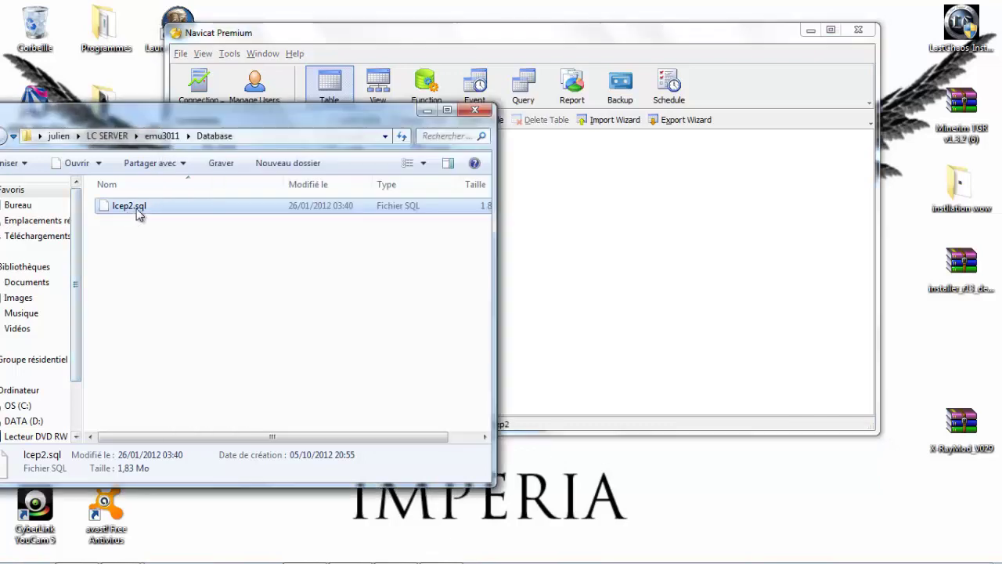
left_click(692, 233)
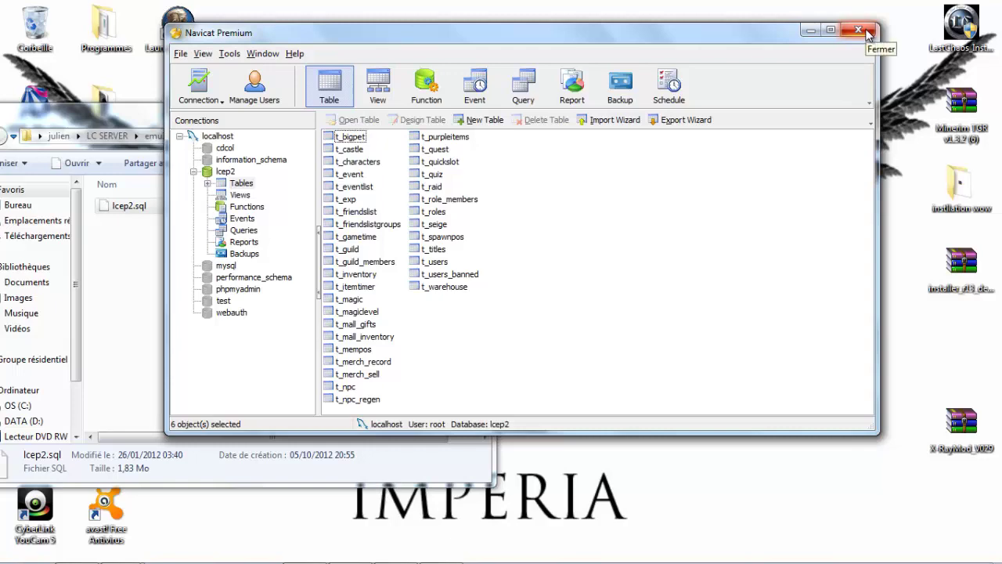
Step: Close Navicat and go up from the Database folder to emu3011 in the file explorer
left_click(867, 32)
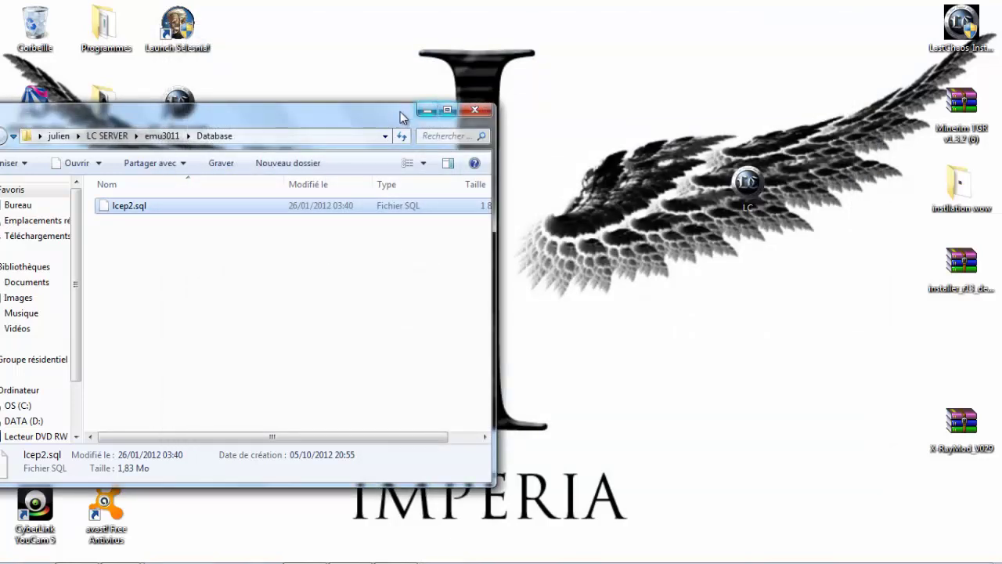
left_click_drag(395, 116, 636, 104)
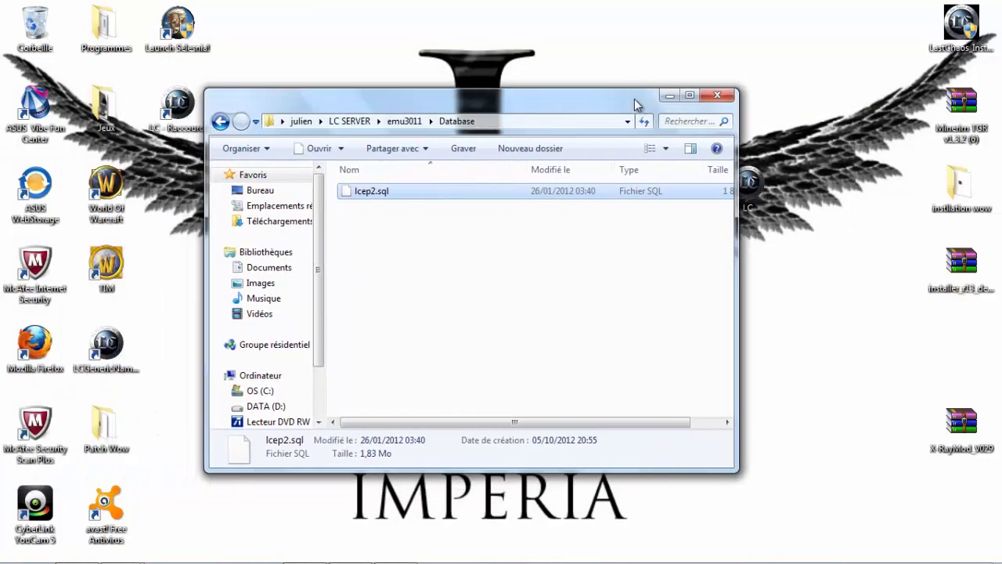
left_click(404, 121)
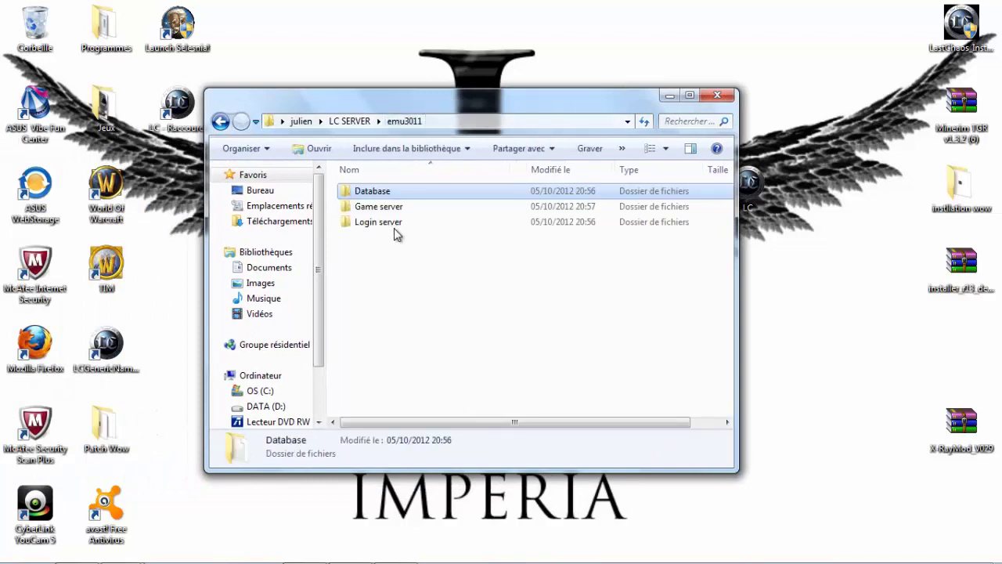
Step: Select the Game server folder and the Login server folder in emu3011 in turn
left_click_drag(368, 253, 368, 205)
left_click(380, 246)
left_click(404, 208)
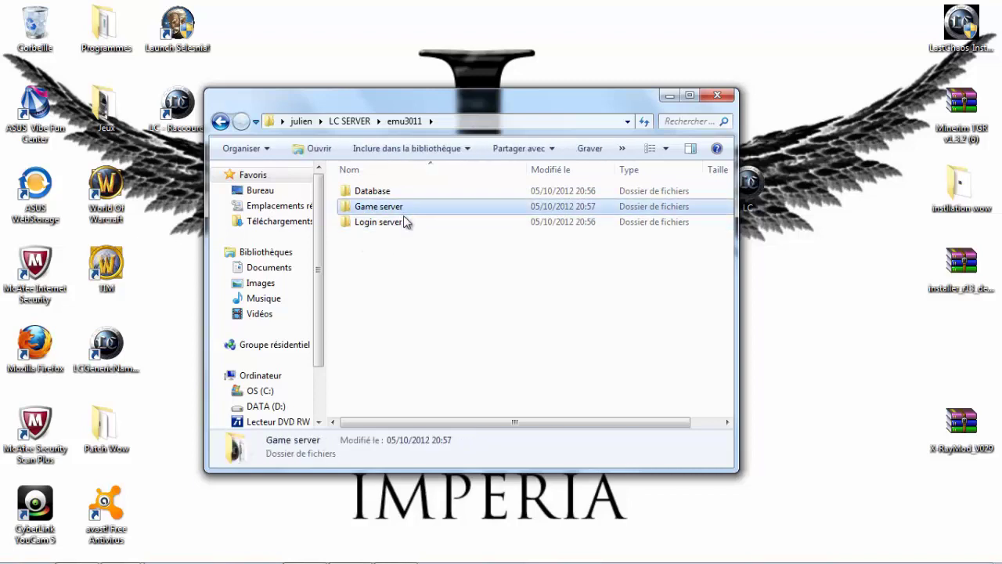
left_click(365, 225)
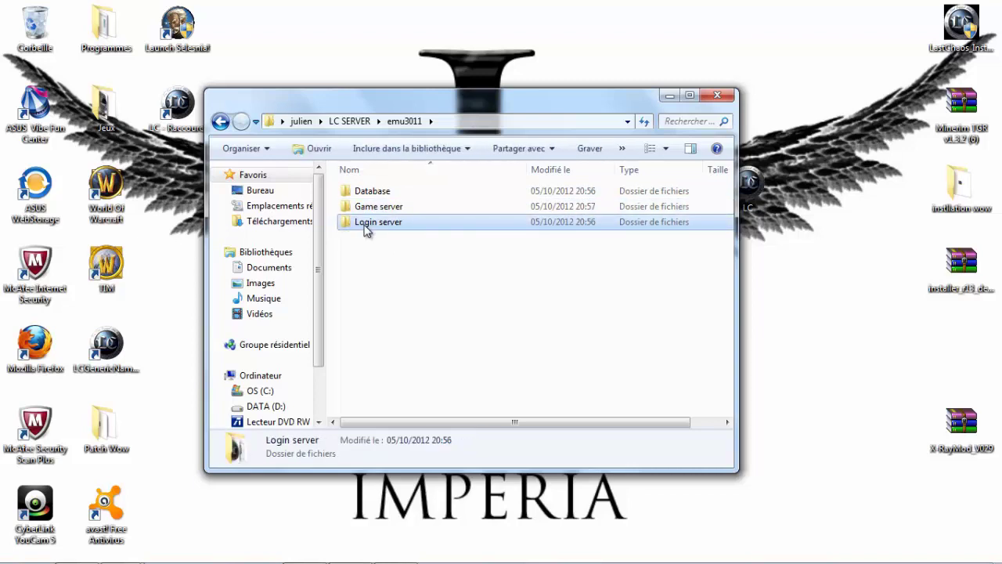
mouse_move(355, 100)
left_mouse_down()
mouse_move(419, 107)
mouse_move(345, 108)
left_mouse_up()
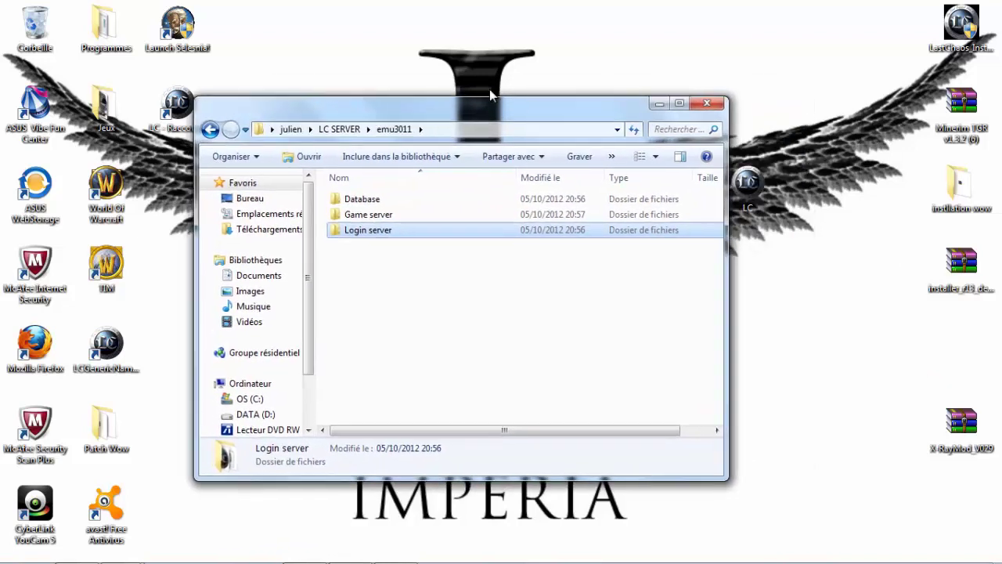
left_click(944, 33)
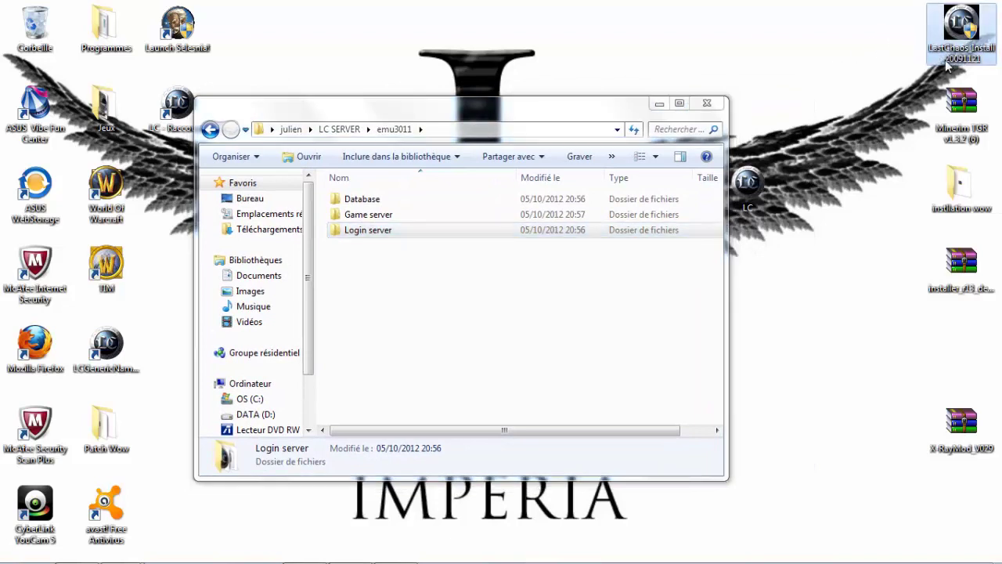
left_click(755, 67)
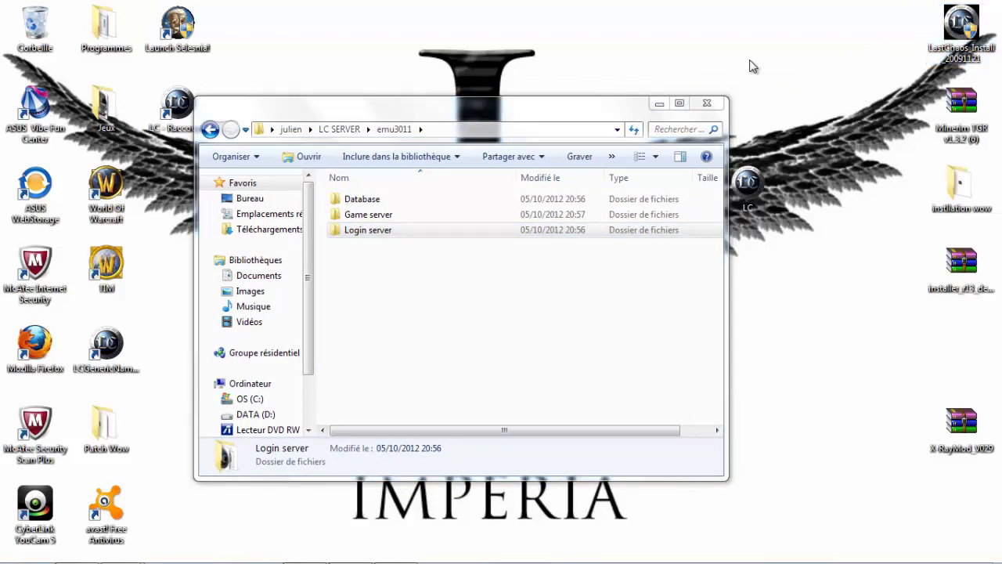
left_click(693, 108)
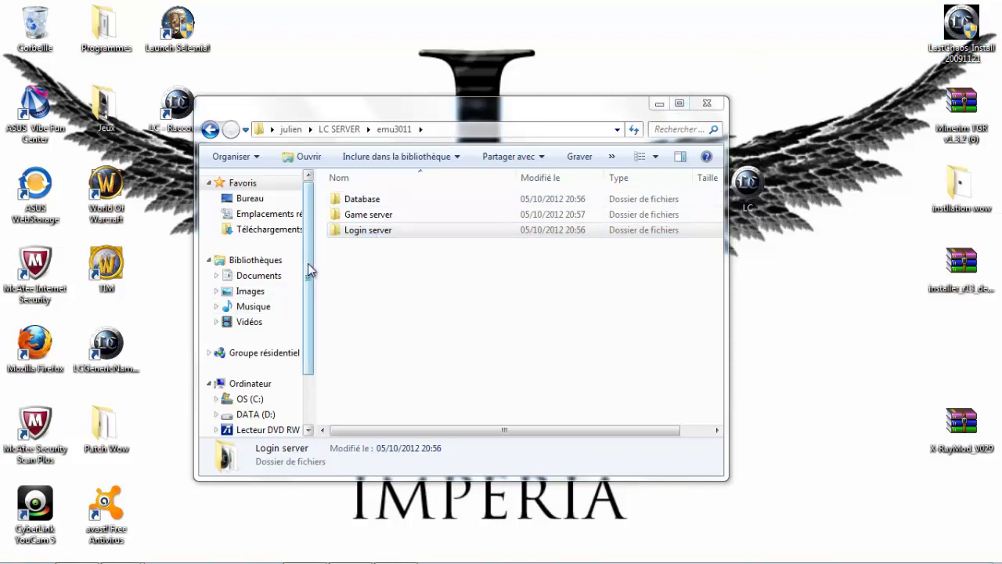
mouse_move(308, 271)
left_mouse_down()
mouse_move(308, 330)
mouse_move(309, 271)
left_mouse_up()
left_click_drag(384, 430, 572, 185)
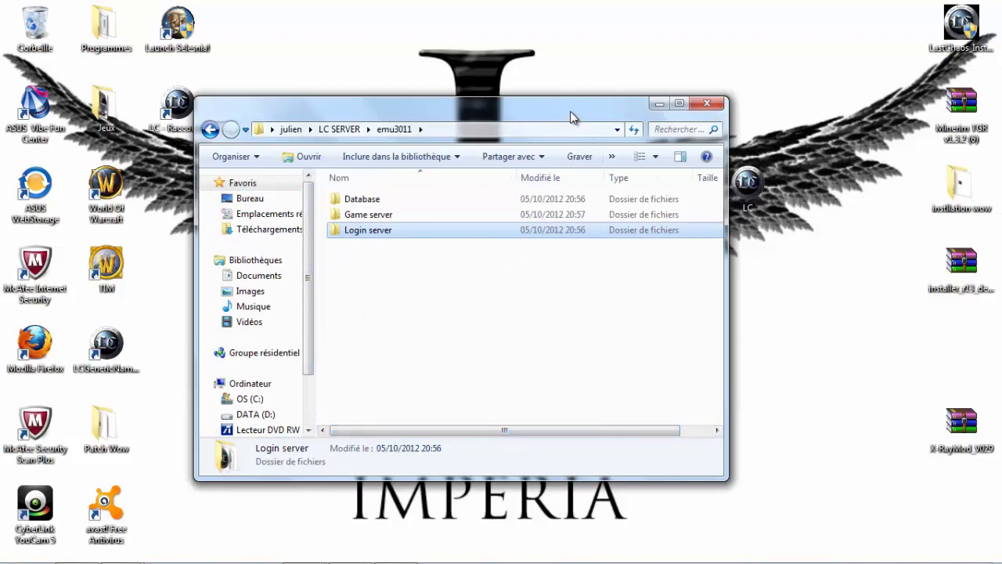
Step: Switch to the LC Knowledge Base forum in Firefox and go from the Releases section to the forum's home page
left_click_drag(571, 117, 592, 23)
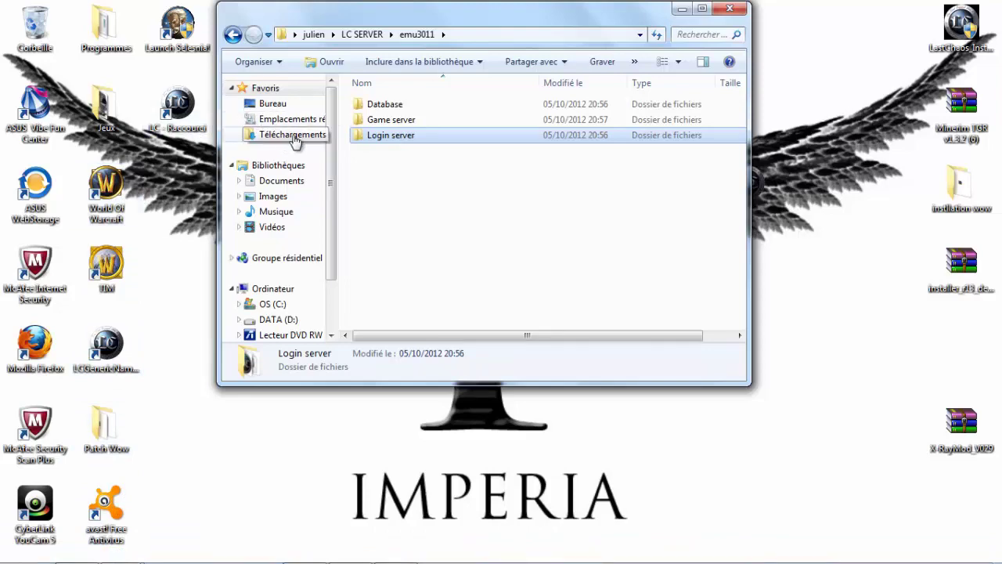
left_click(77, 548)
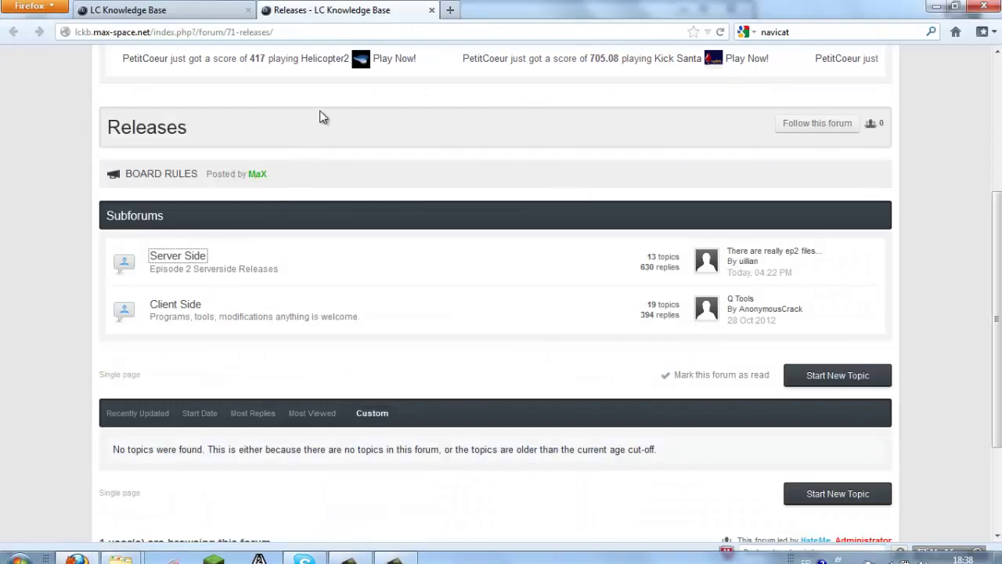
scroll(320, 117, "up", 5)
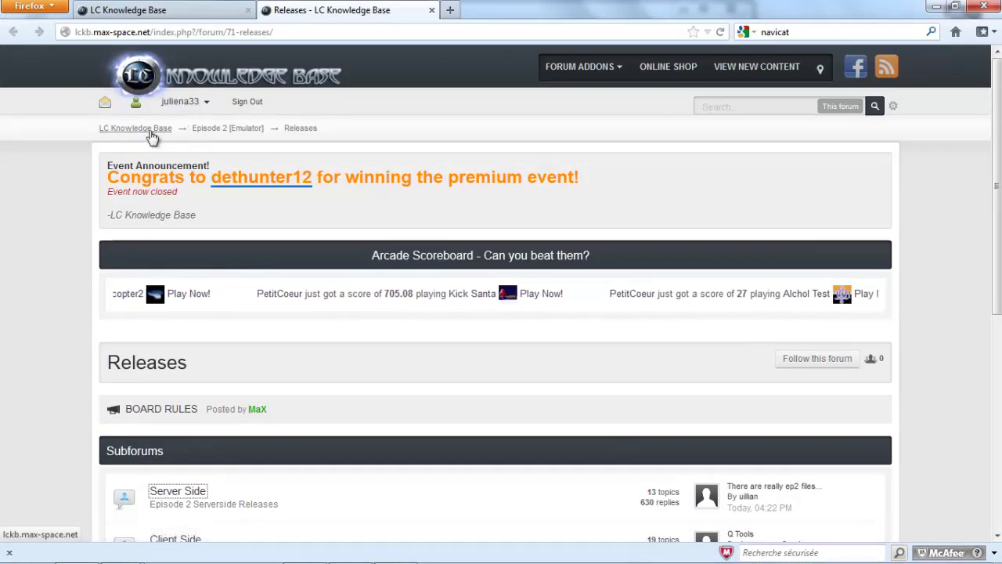
scroll(132, 157, "down", 5)
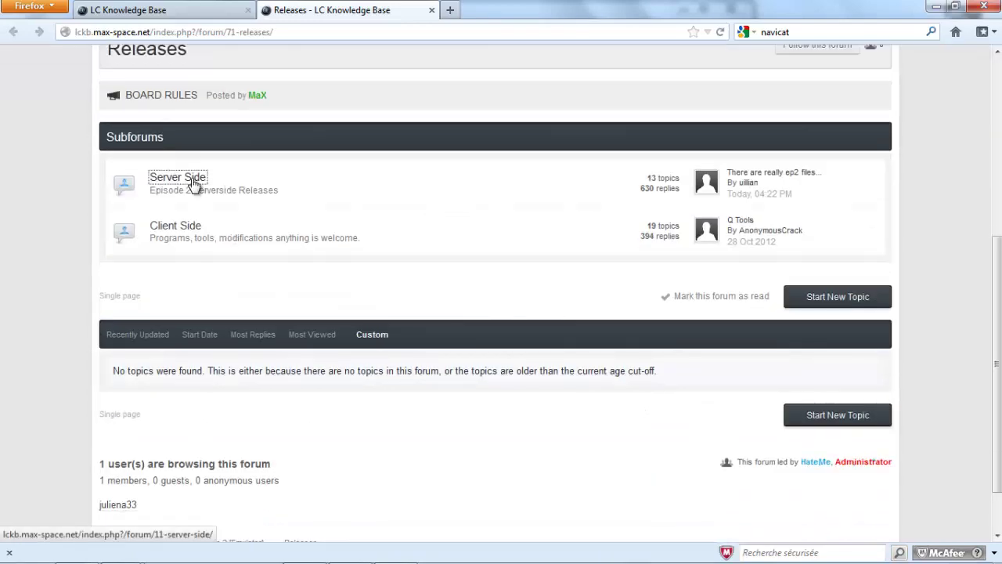
scroll(203, 192, "up", 5)
left_click(154, 132)
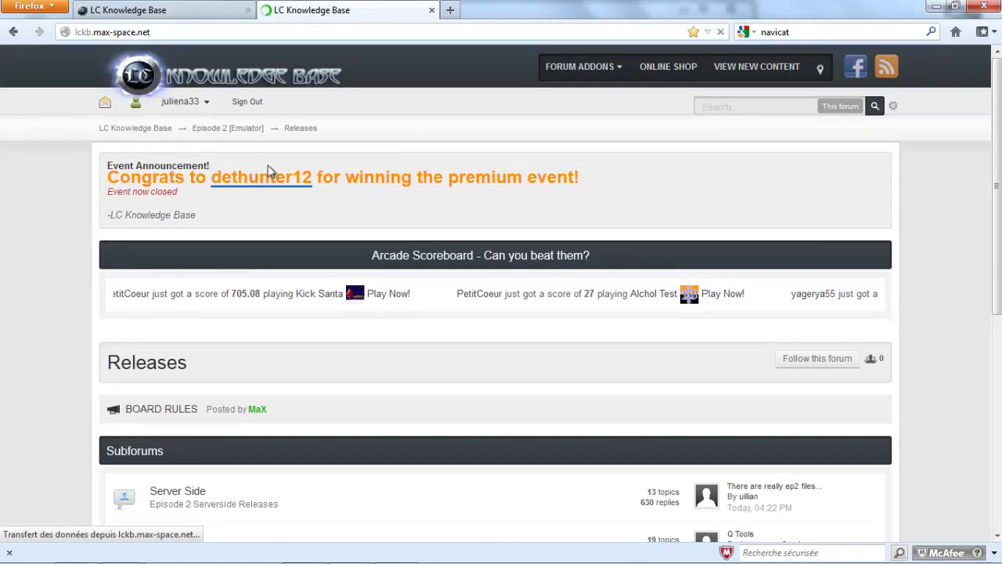
Step: Find the Multi Language section on the forum's home page and open its French subforum
scroll(317, 291, "down", 4)
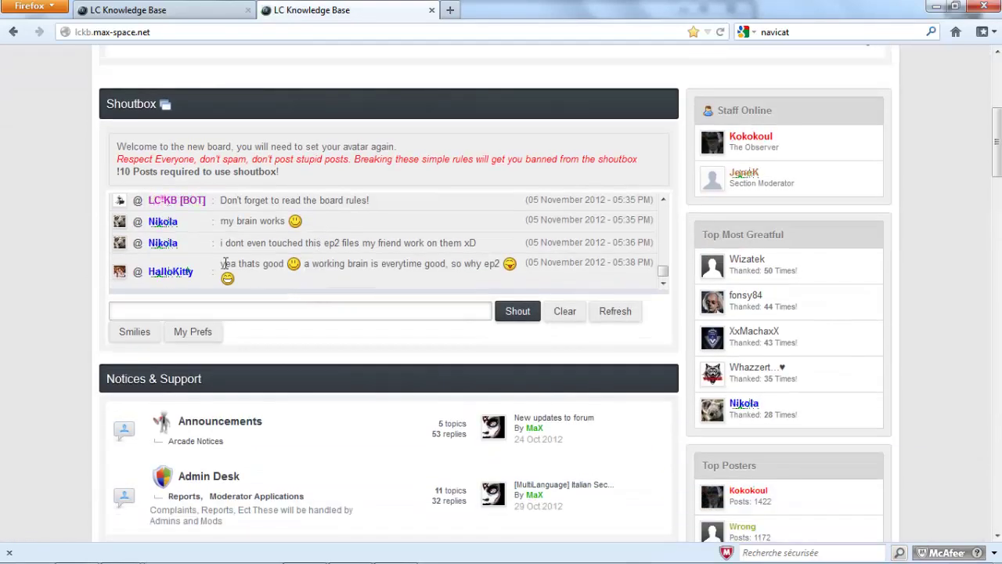
scroll(219, 345, "down", 3)
scroll(235, 271, "down", 3)
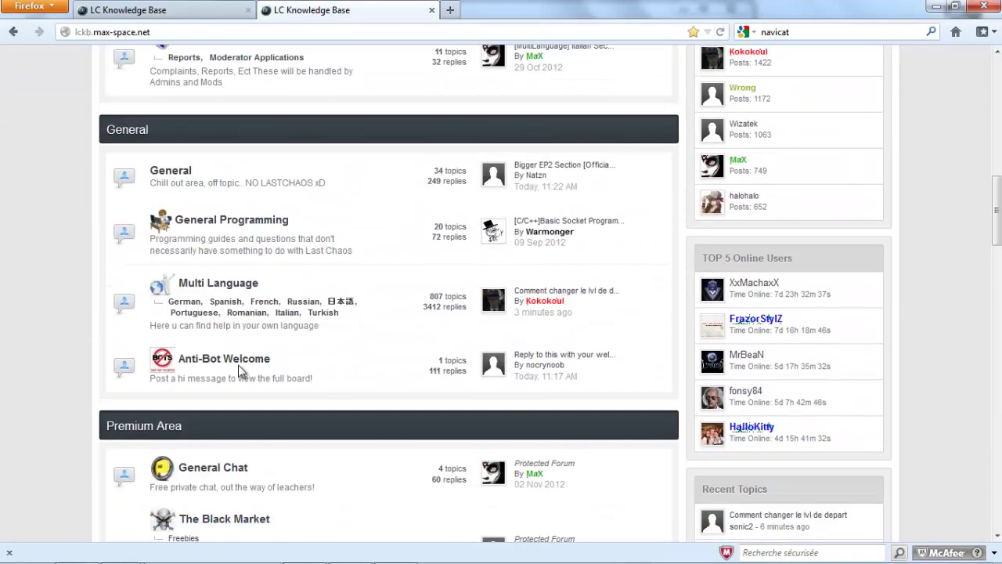
left_click(268, 268)
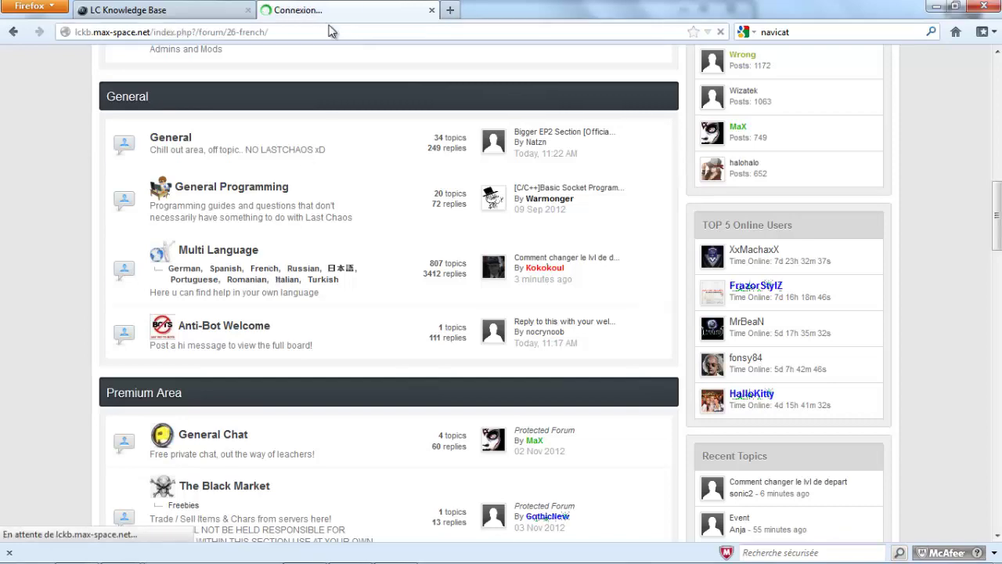
Step: Look through the topics on the French subforum's first page and go to page 2
scroll(392, 250, "down", 4)
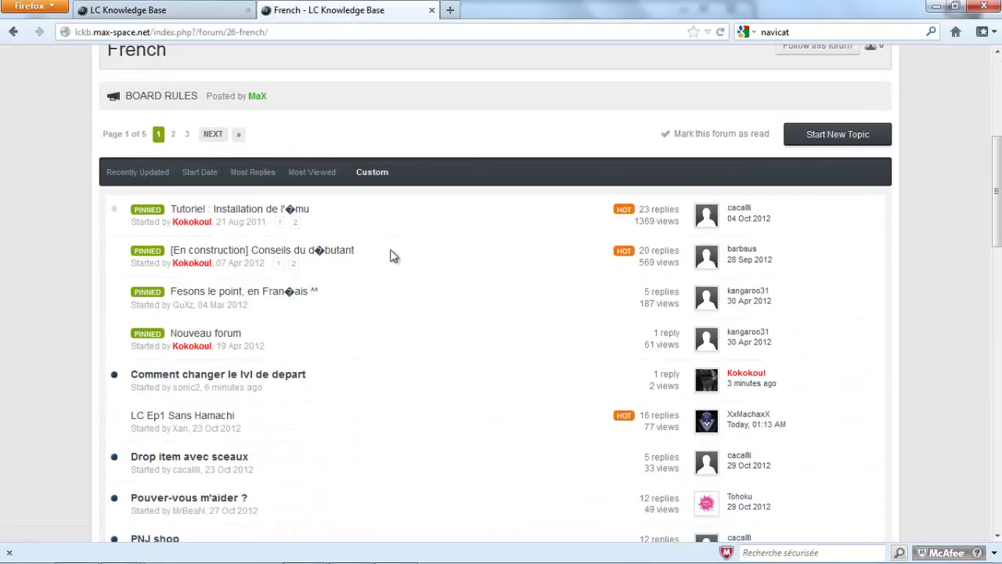
scroll(261, 358, "down", 3)
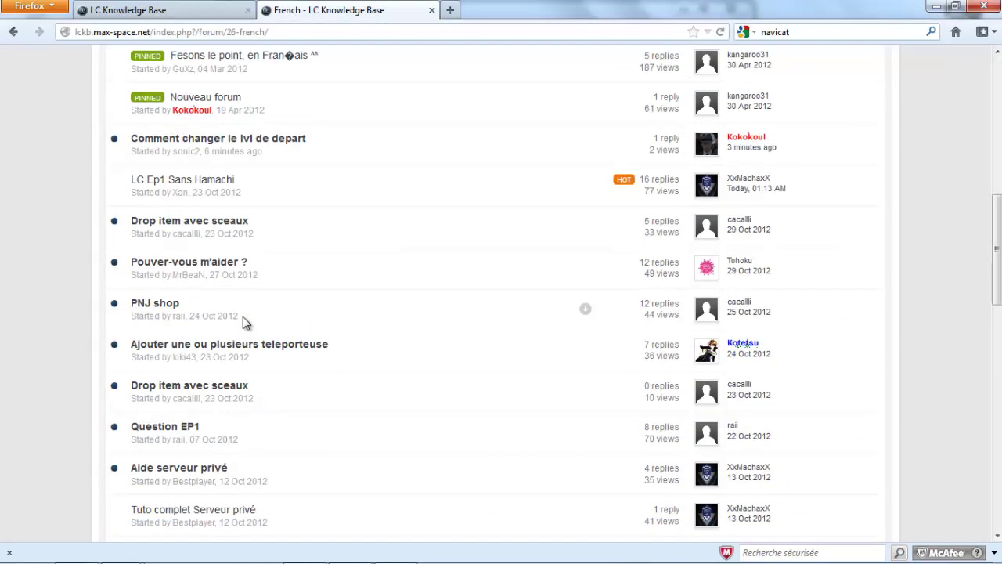
scroll(242, 317, "down", 2)
scroll(244, 314, "down", 5)
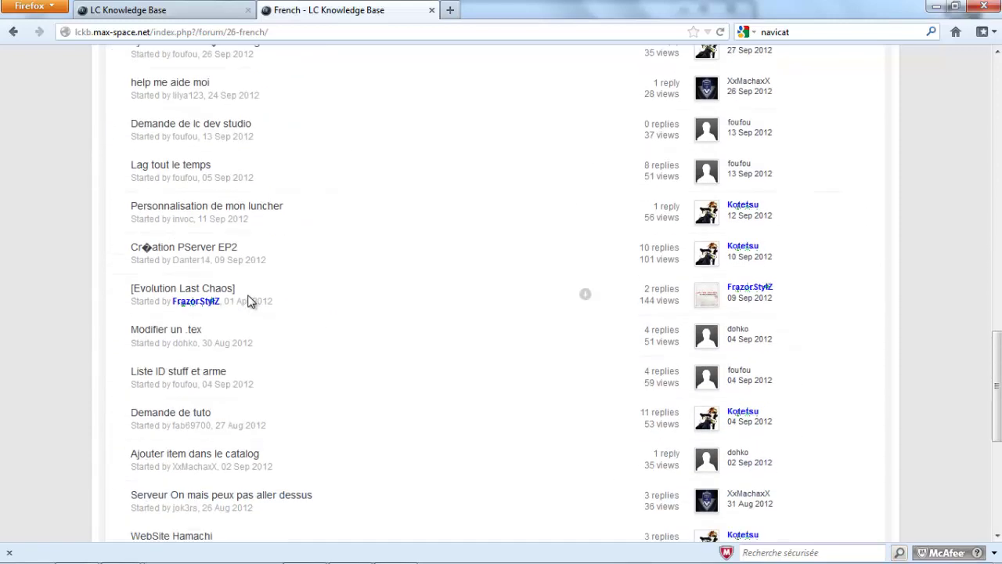
scroll(247, 300, "down", 3)
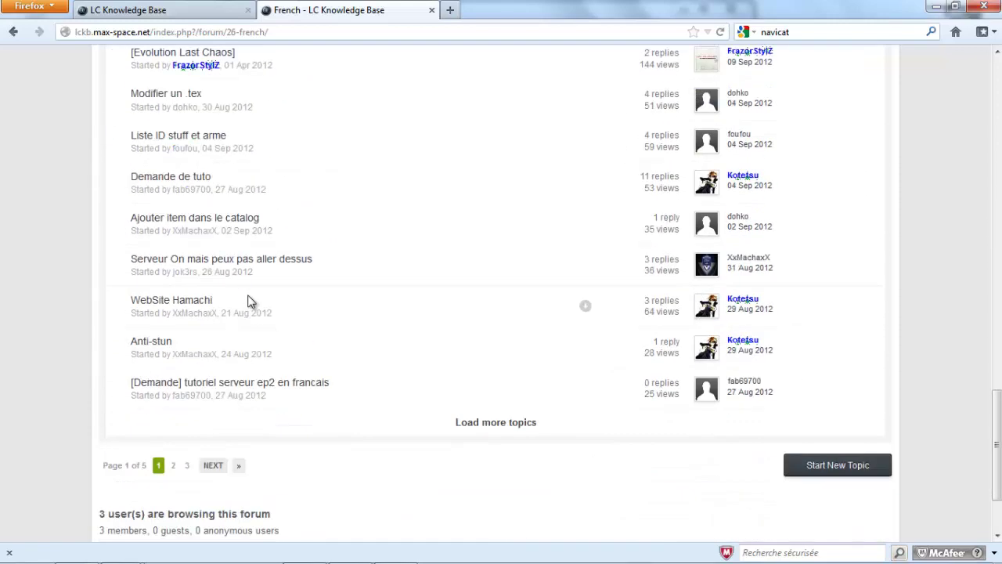
left_click(173, 466)
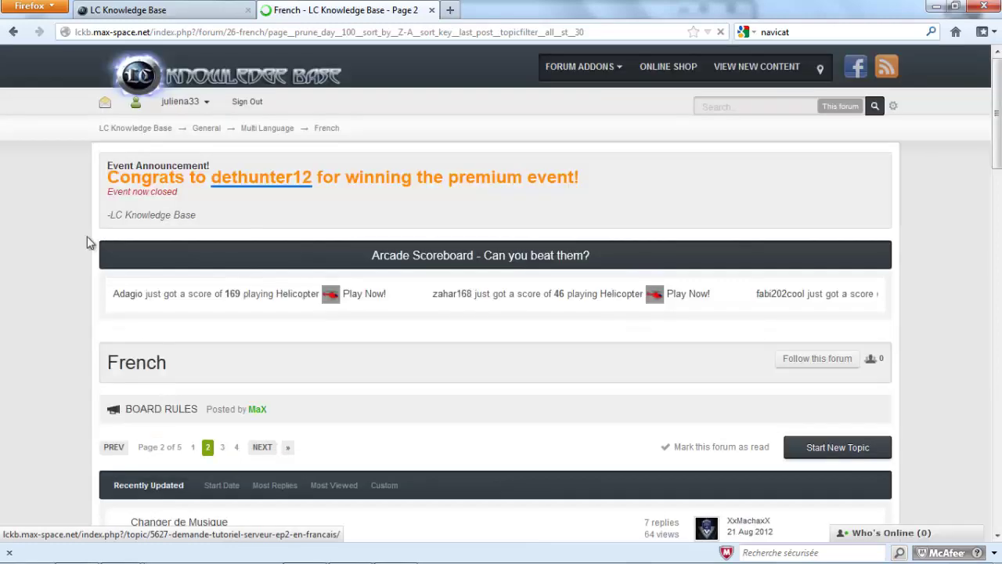
Step: Check the topic titles on page 2 of the French subforum and continue to page 3
scroll(88, 242, "down", 8)
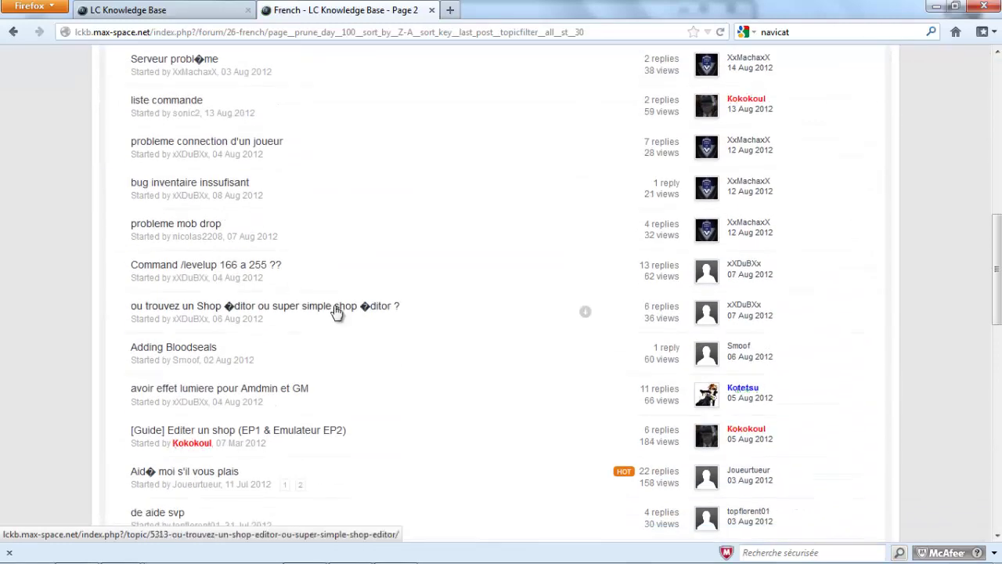
scroll(237, 264, "down", 3)
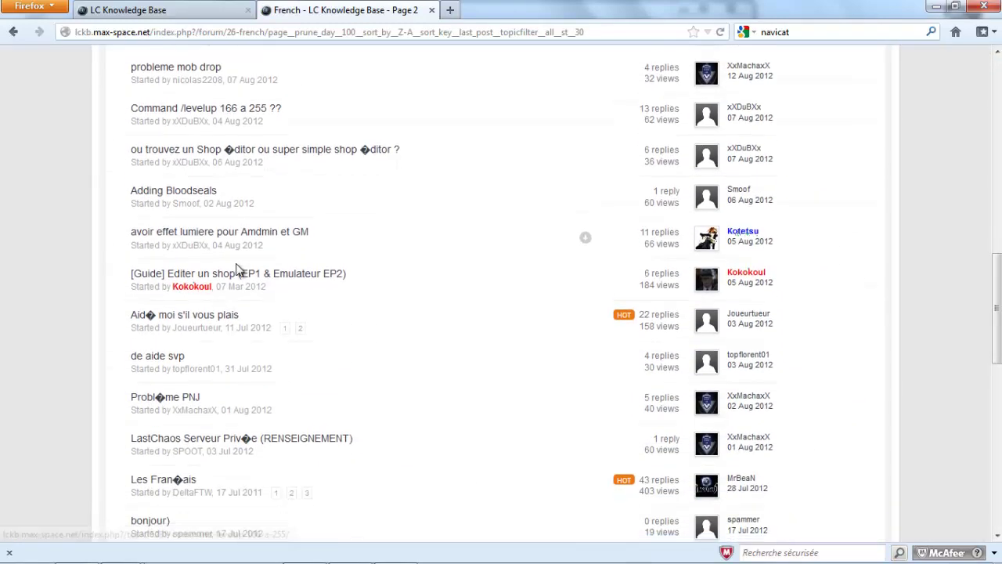
scroll(237, 266, "down", 5)
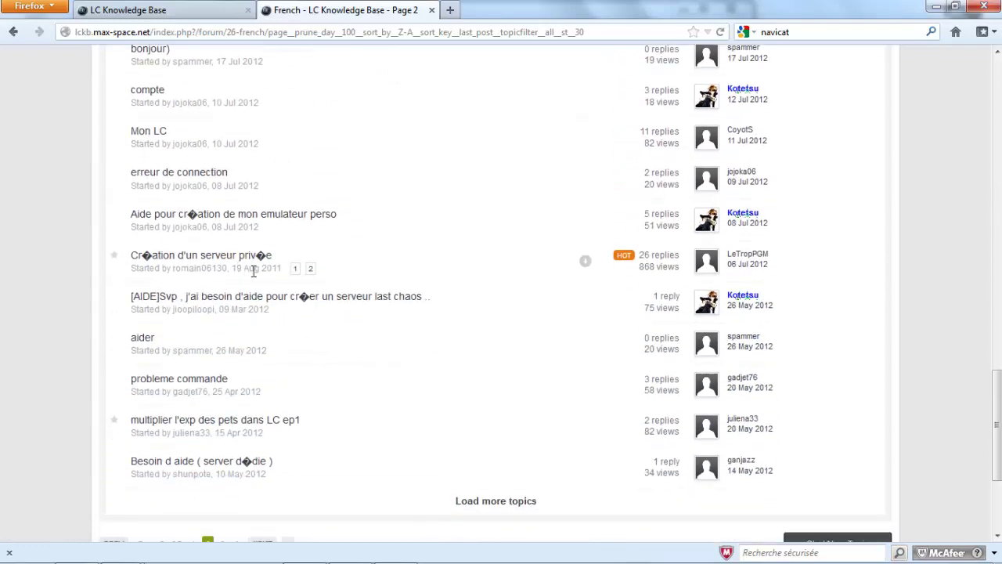
scroll(277, 309, "down", 2)
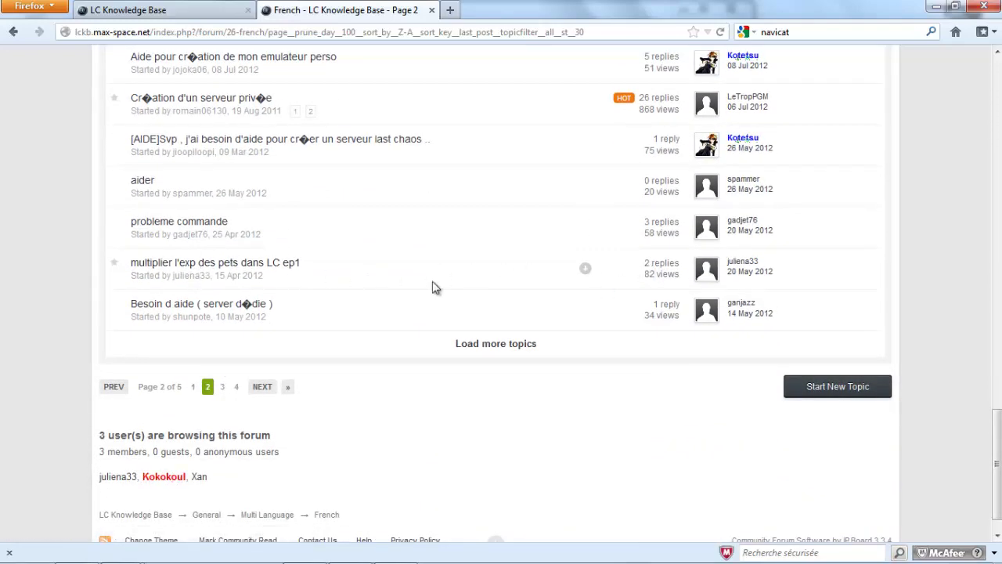
left_click(224, 389)
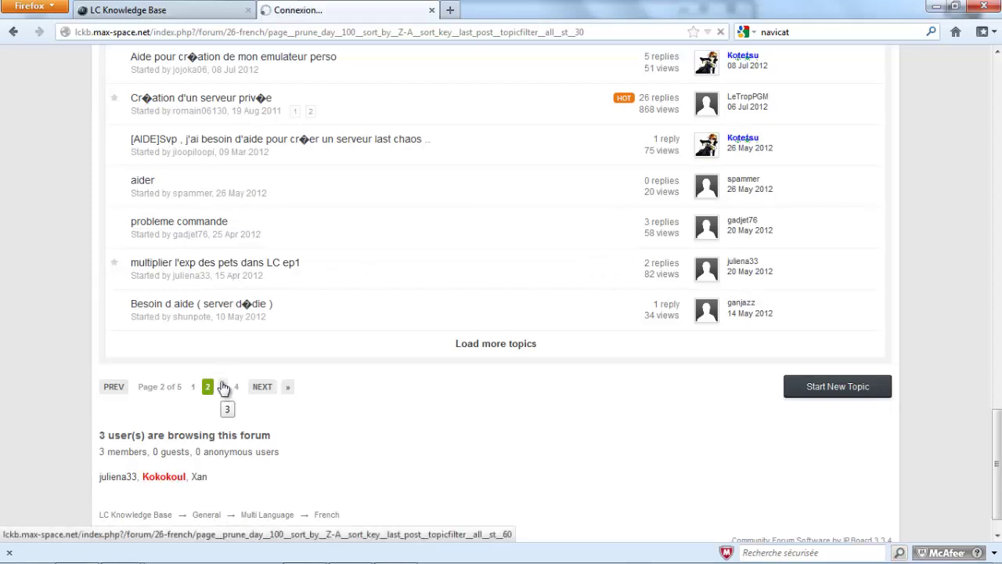
Step: Open the "creer un serveur Emulateur EP2" video tutorial topic on page 3 and read through its posts and replies
scroll(235, 306, "down", 4)
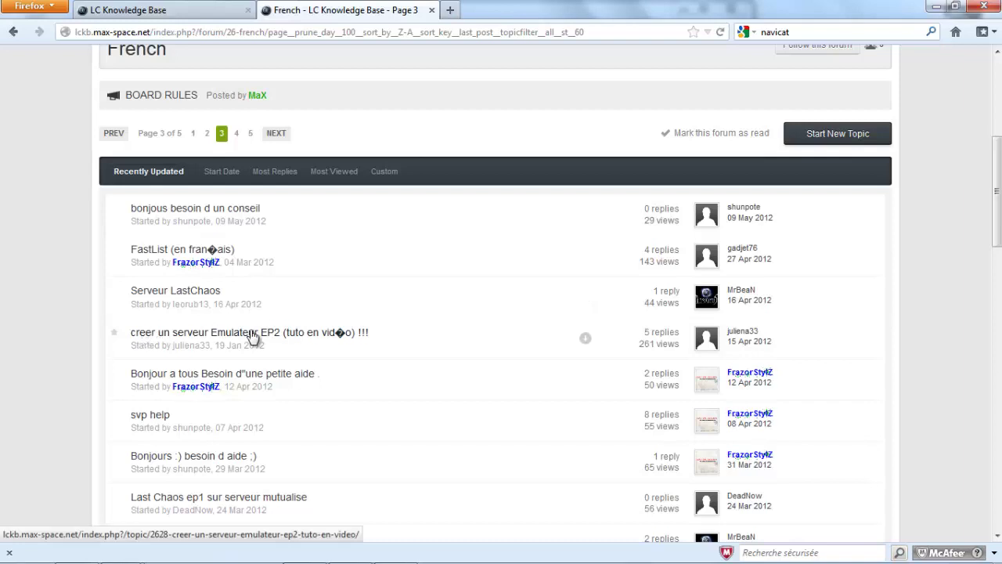
left_click(269, 333)
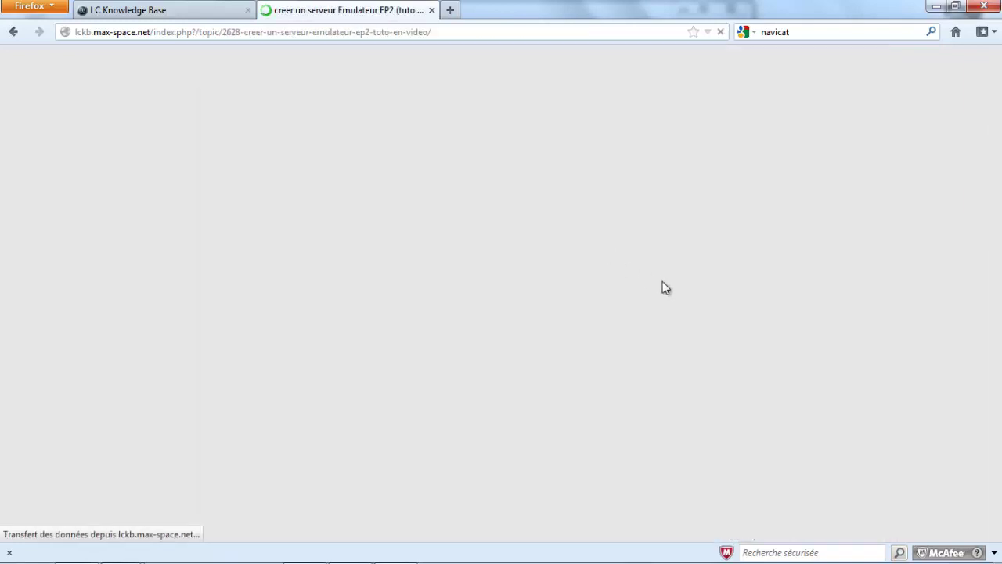
scroll(441, 242, "down", 4)
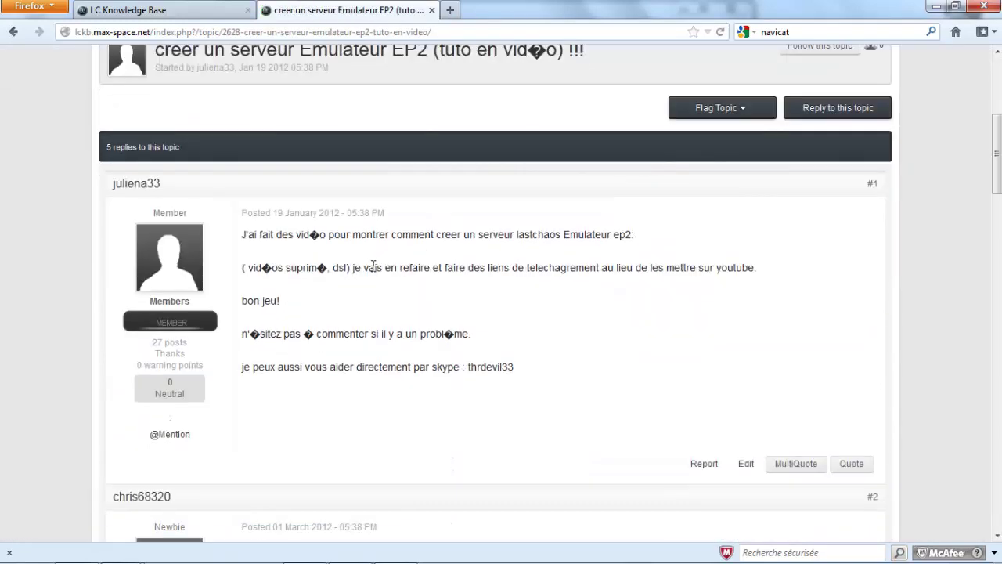
scroll(374, 265, "down", 1)
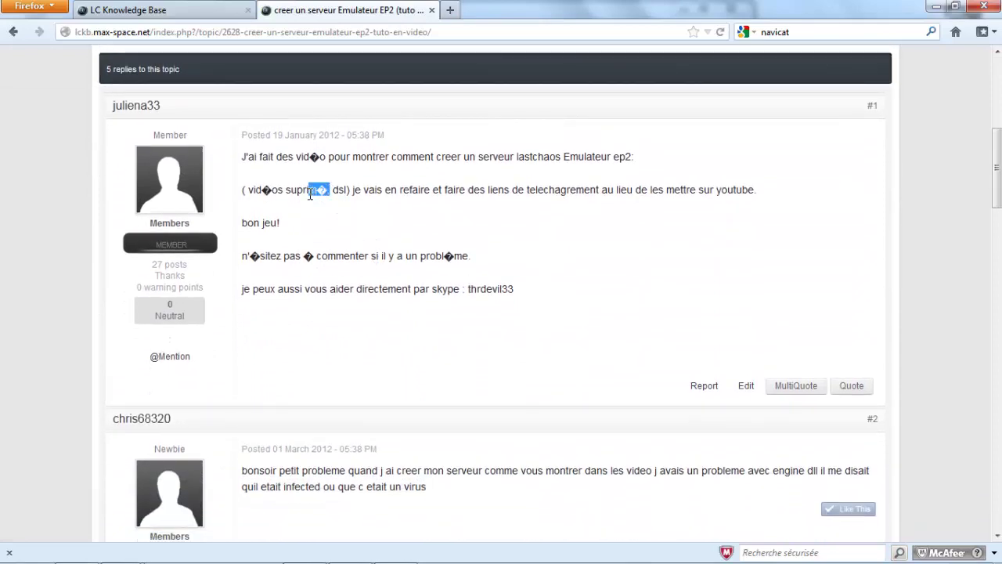
scroll(361, 252, "down", 4)
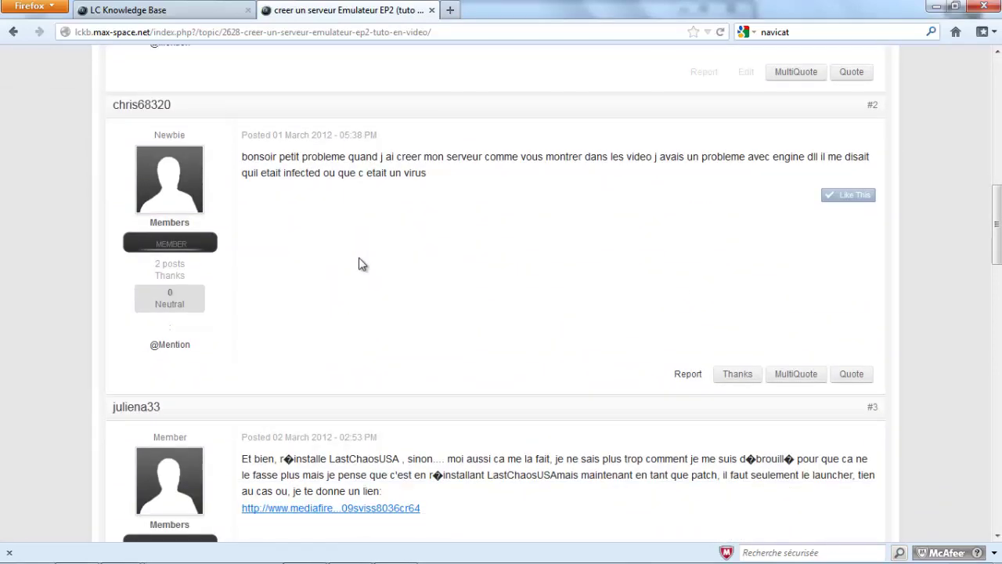
scroll(363, 267, "down", 8)
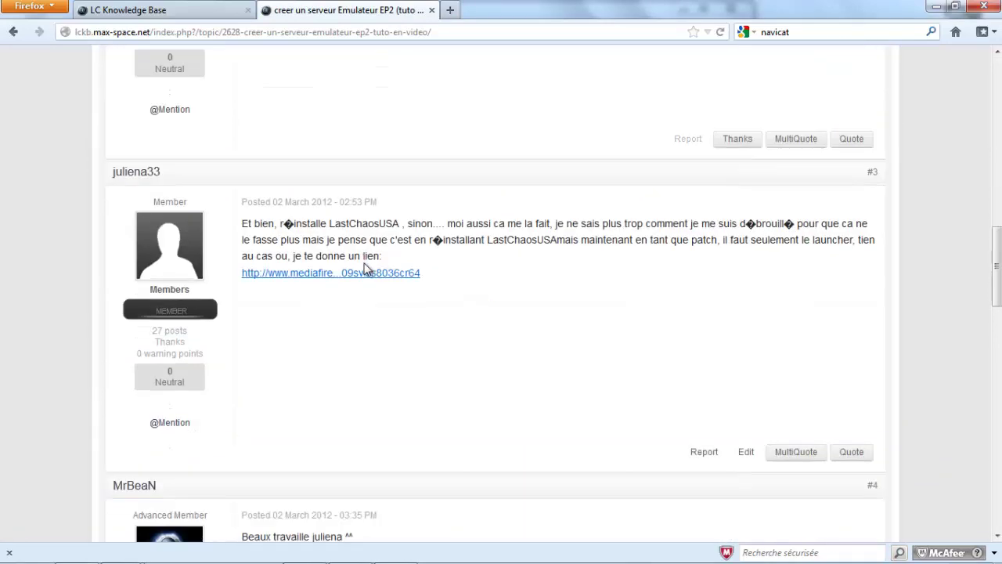
scroll(364, 270, "up", 15)
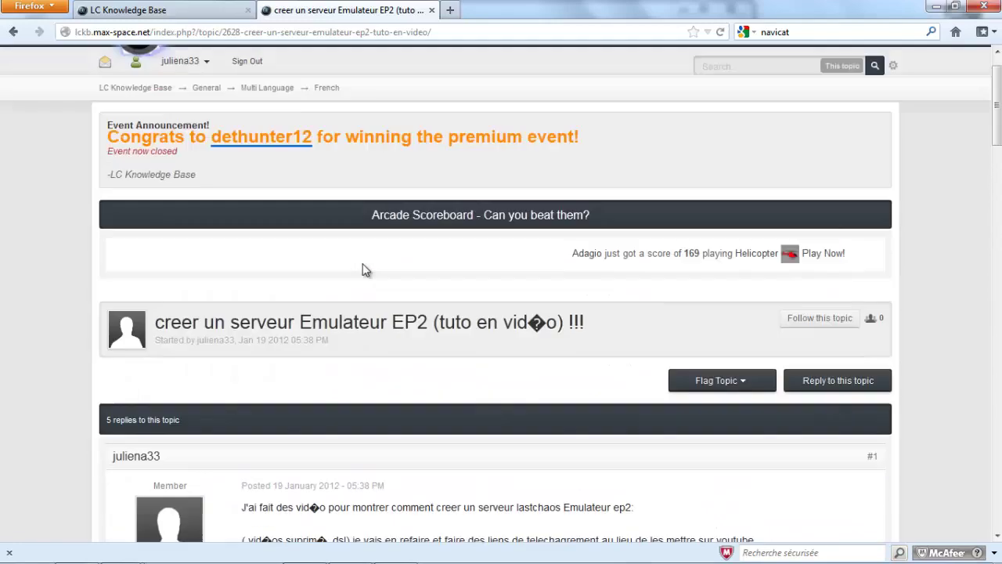
Step: Highlight the text of the topic's first post, clear the selection, and look over the replies again
scroll(430, 264, "down", 3)
scroll(406, 338, "down", 1)
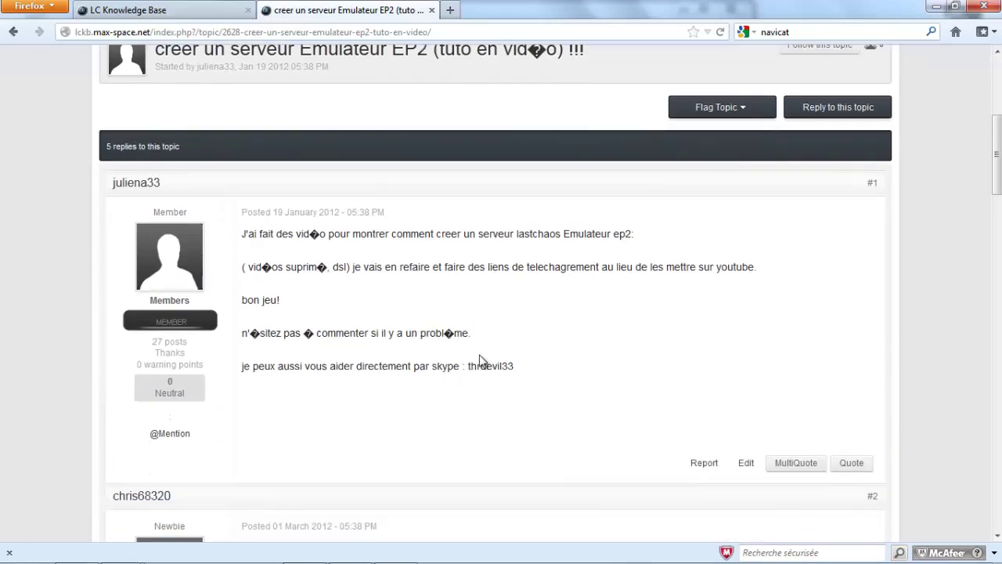
left_click_drag(480, 360, 243, 205)
left_click(494, 321)
scroll(456, 333, "down", 8)
scroll(463, 277, "up", 15)
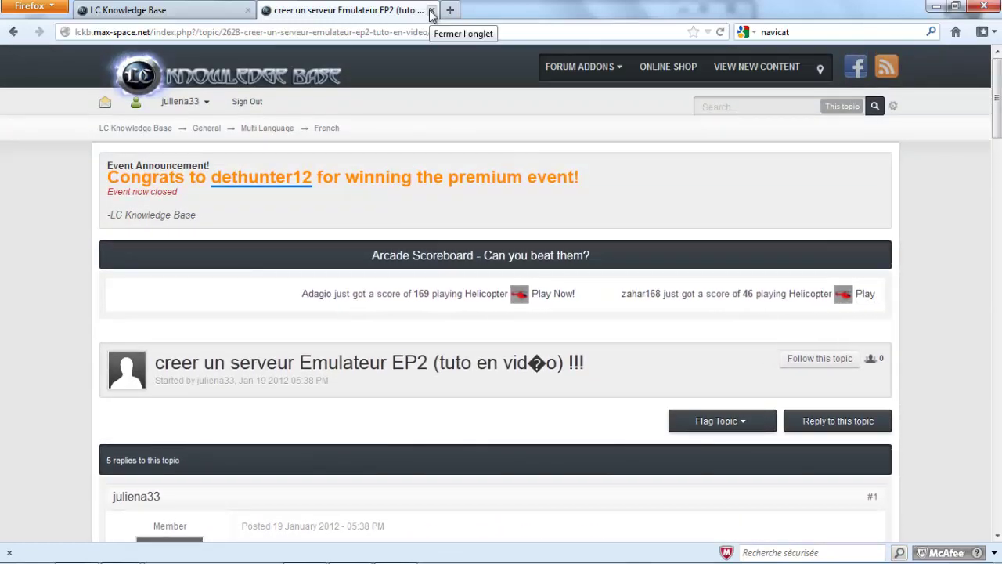
Step: Close the tutorial topic's tab and minimize Firefox, and move the emu3011 folder window back to the middle of the desktop
left_click(431, 11)
scroll(765, 50, "up", 3)
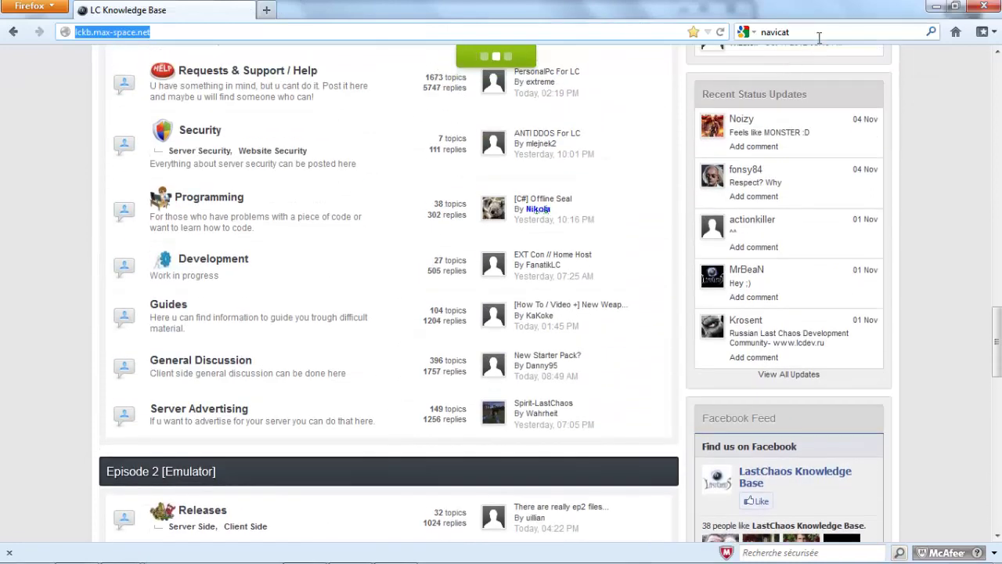
left_click(936, 6)
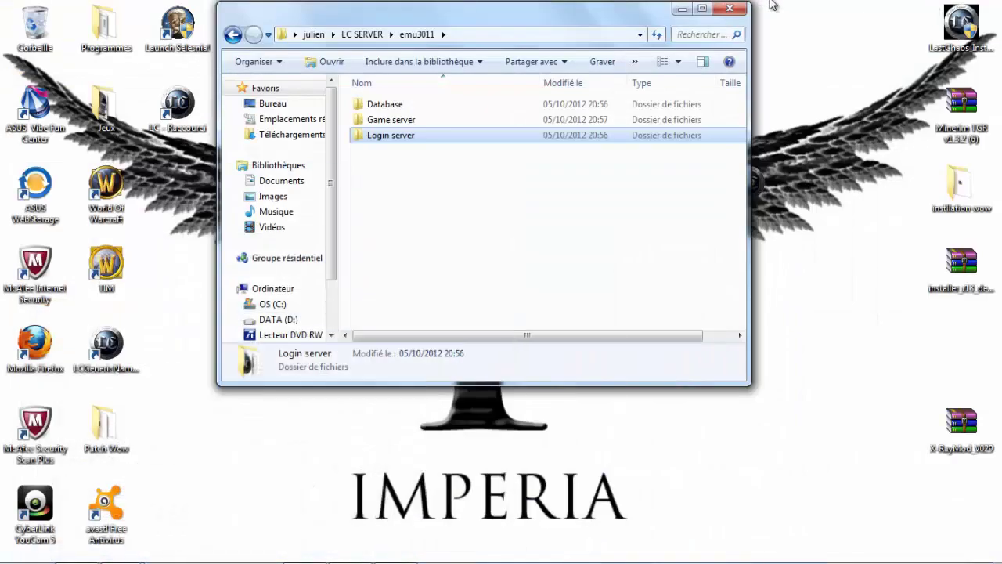
left_click_drag(607, 13, 614, 108)
left_click_drag(460, 349, 429, 321)
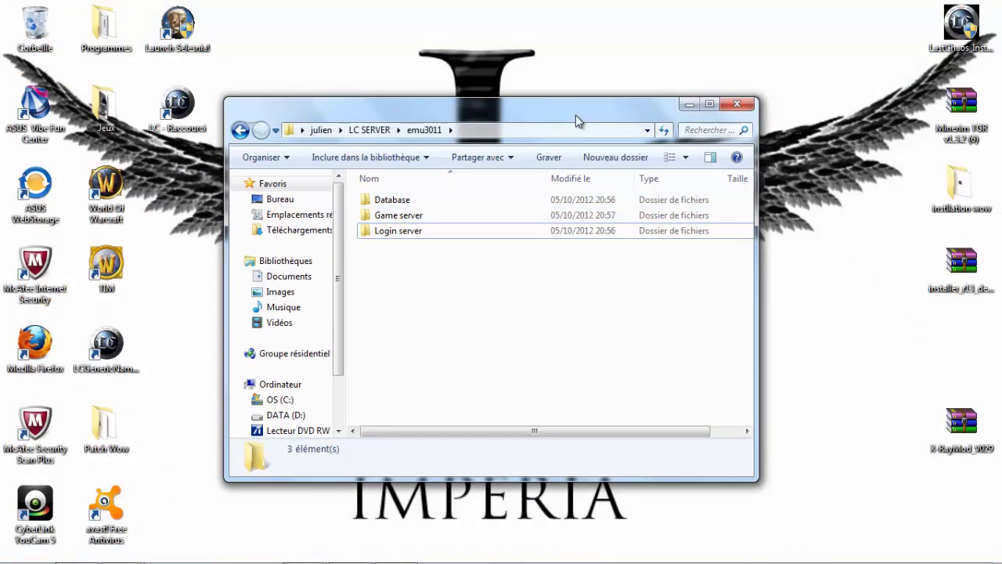